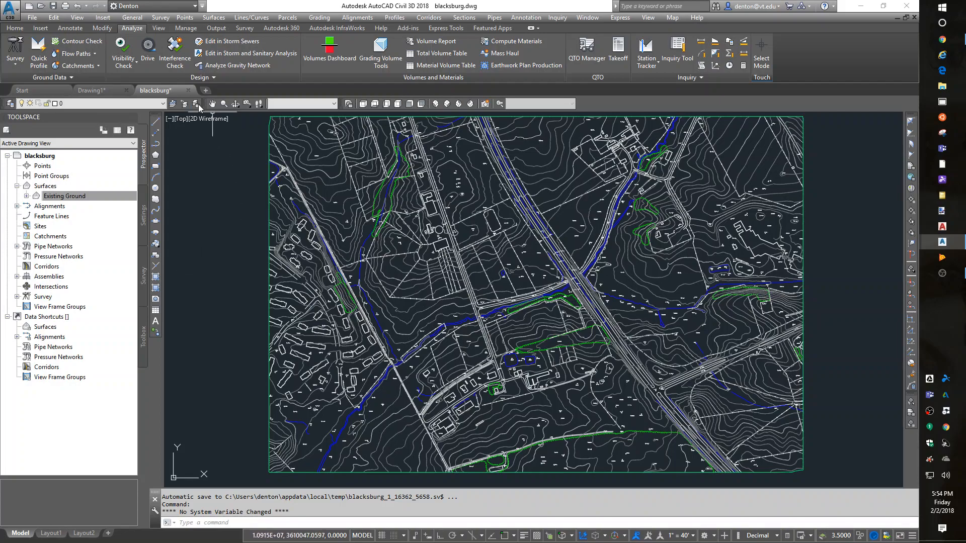
Freeze the C-FENCE and C-BLDG layers to hide the fences and buildings in the site drawing.
{"action": "left_click_drag", "start_coordinate": [126, 116], "coordinate": [125, 115]}
{"action": "left_click", "coordinate": [117, 107]}
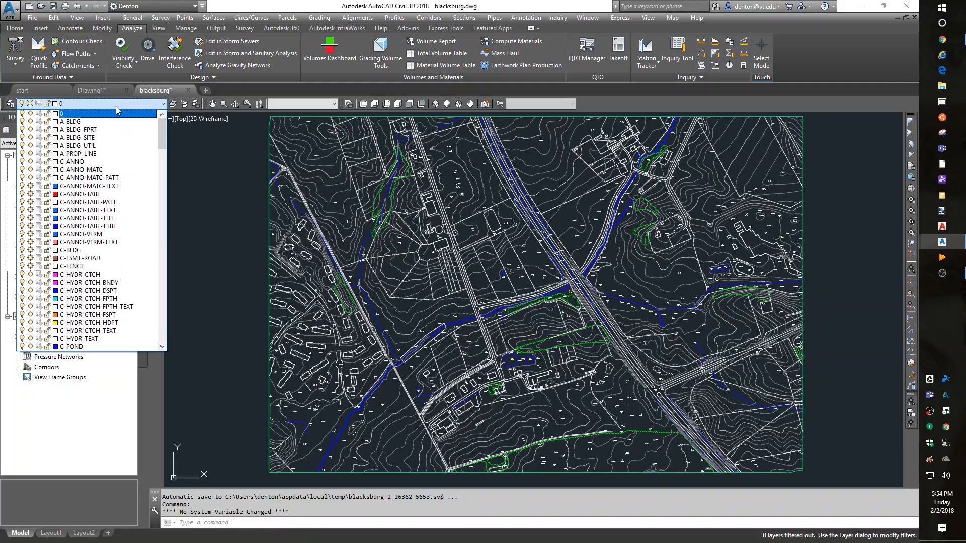
{"action": "left_click", "coordinate": [30, 266]}
{"action": "left_click", "coordinate": [30, 250]}
{"action": "left_click", "coordinate": [216, 263]}
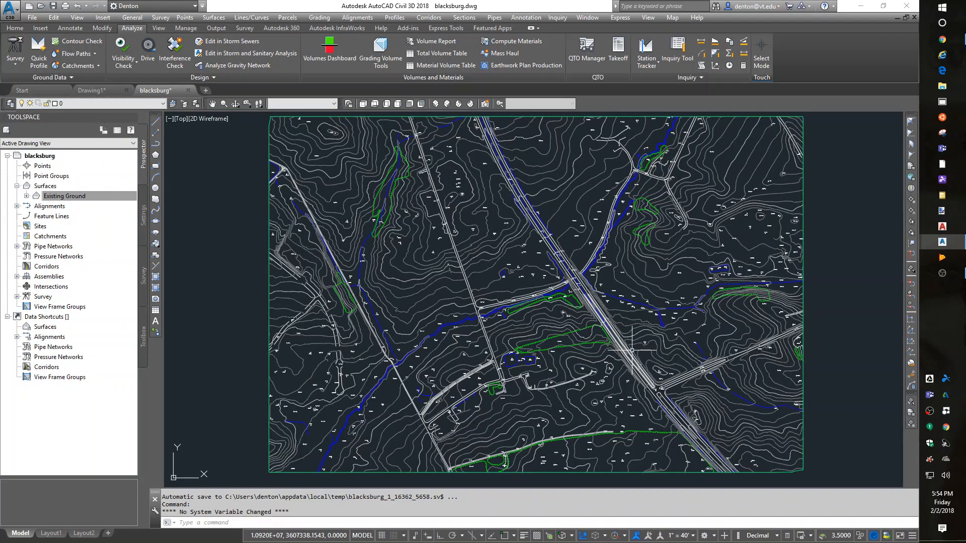
Examine the existing ground contours and surface elevations on the hillside between the stream and the road in the eastern part of the site.
{"action": "scroll", "coordinate": [651, 272], "scroll_direction": "up", "scroll_amount": 2}
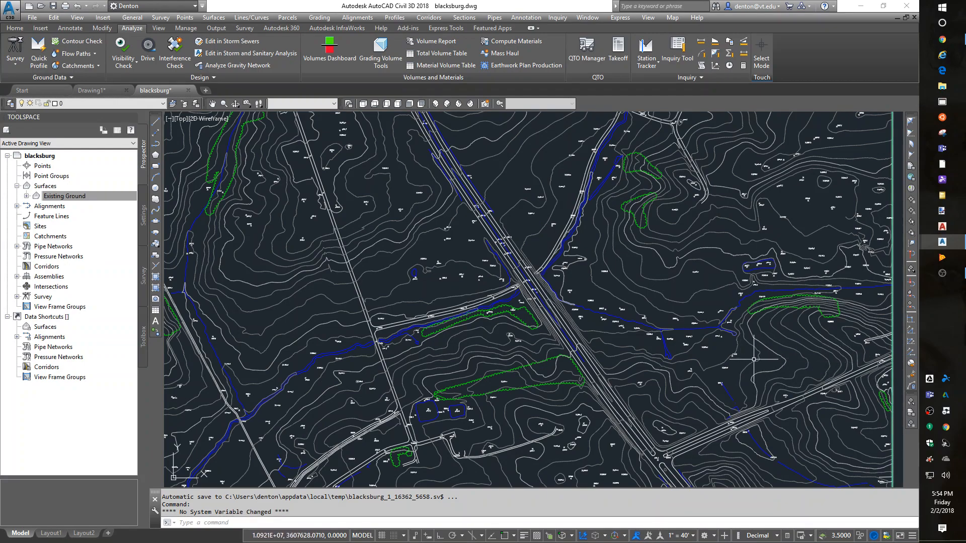
{"action": "scroll", "coordinate": [785, 364], "scroll_direction": "up", "scroll_amount": 3}
{"action": "middle_click_drag", "start_coordinate": [777, 375], "coordinate": [679, 350]}
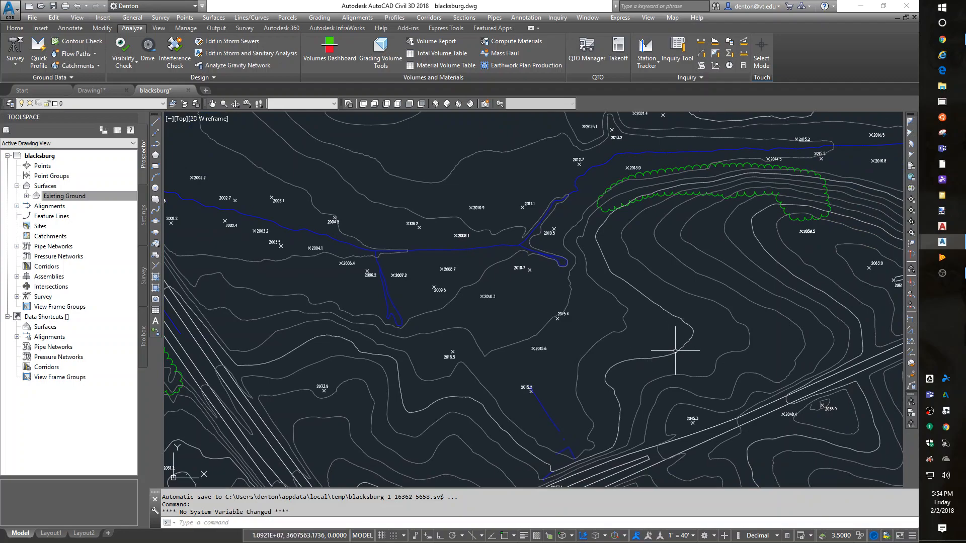
{"action": "mouse_move", "coordinate": [675, 351]}
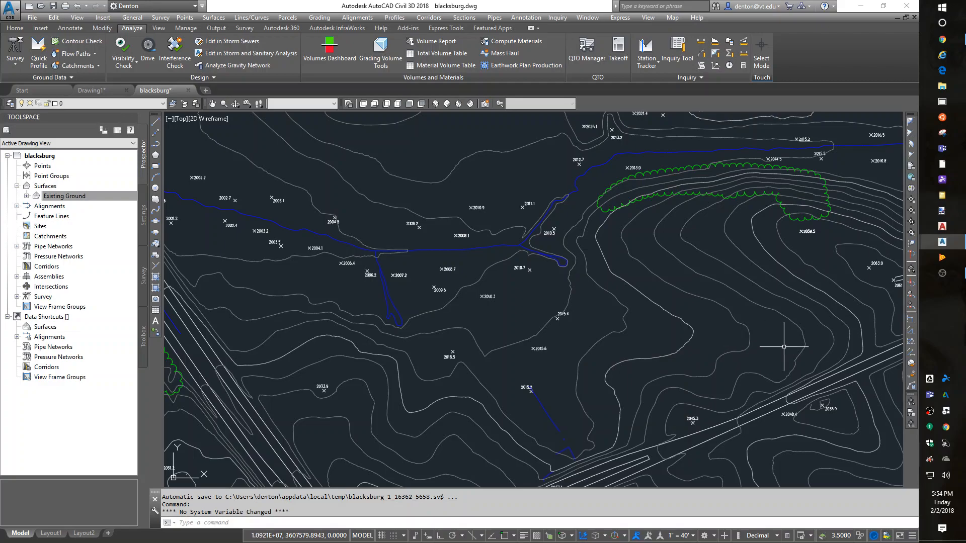
{"action": "scroll", "coordinate": [750, 352], "scroll_direction": "up", "scroll_amount": 5}
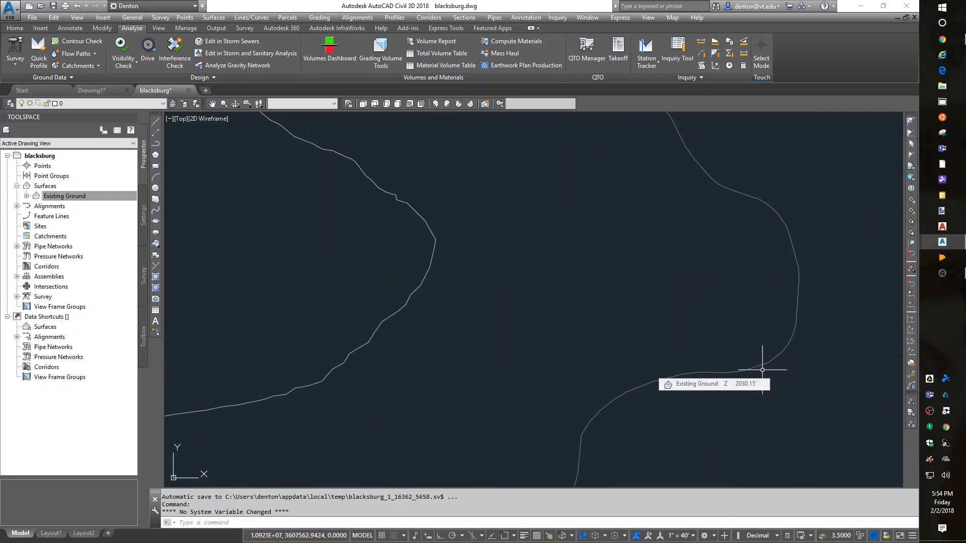
{"action": "scroll", "coordinate": [762, 370], "scroll_direction": "down", "scroll_amount": 3}
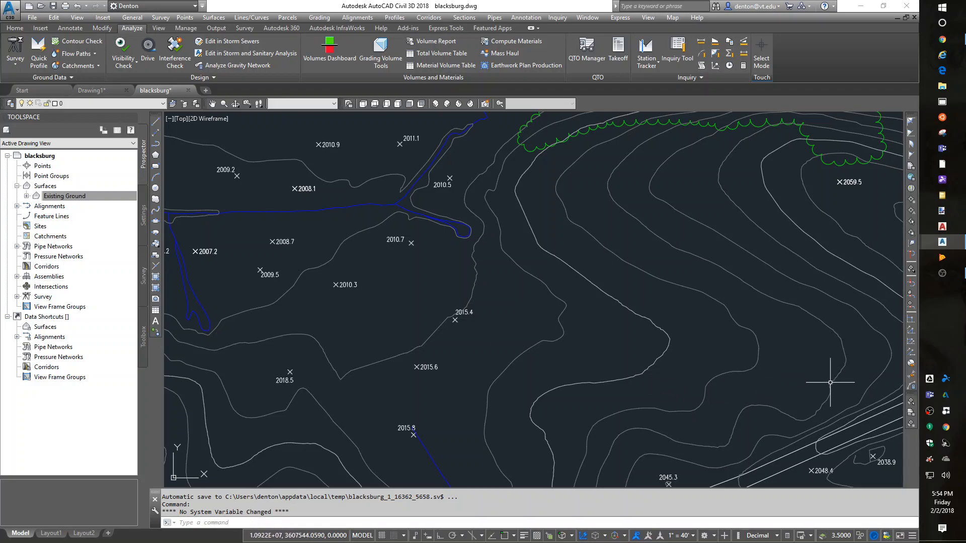
{"action": "mouse_move", "coordinate": [832, 383]}
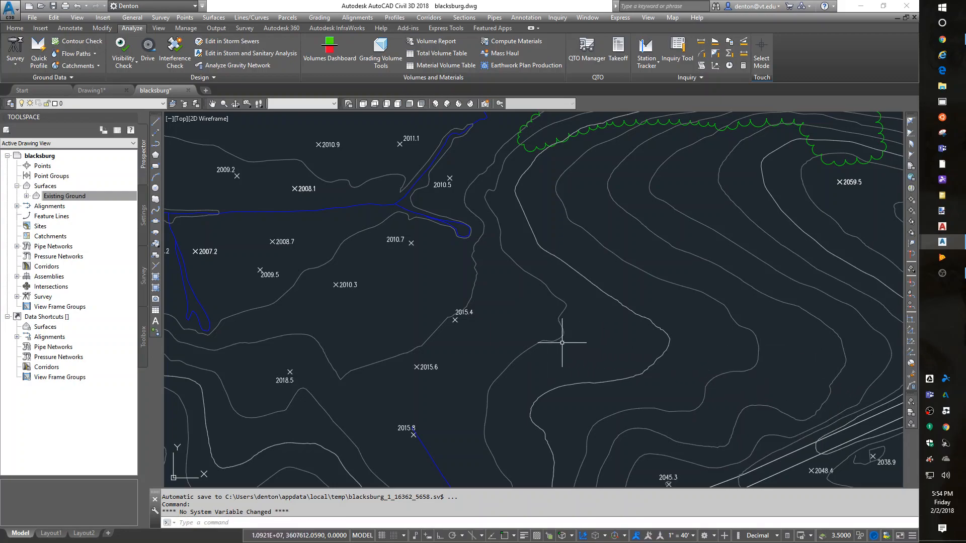
{"action": "scroll", "coordinate": [593, 352], "scroll_direction": "down", "scroll_amount": 2}
{"action": "middle_click_drag", "start_coordinate": [591, 377], "coordinate": [622, 338]}
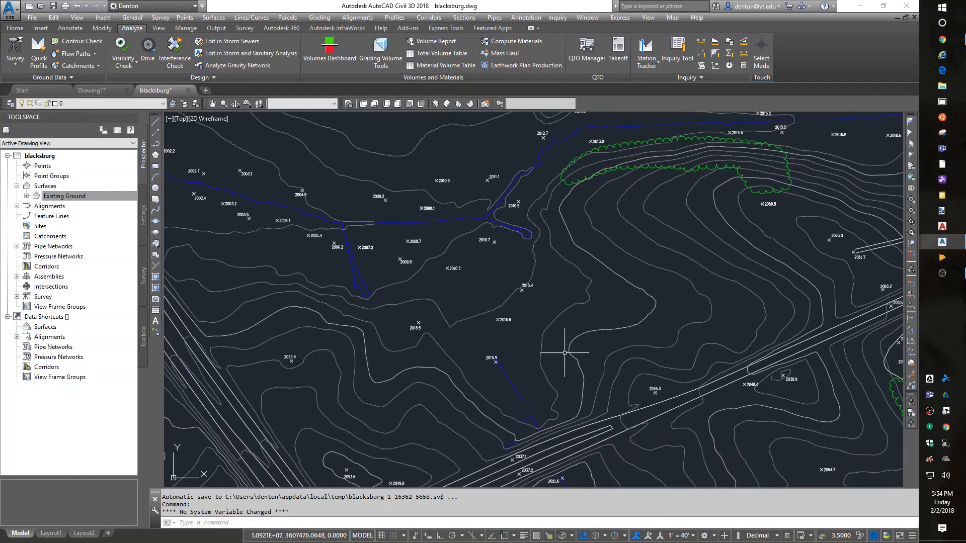
Draw a 200 by 125 rectangle on the hillside, just north of the road.
{"action": "type", "text": "rec"}
{"action": "key", "text": "Return"}
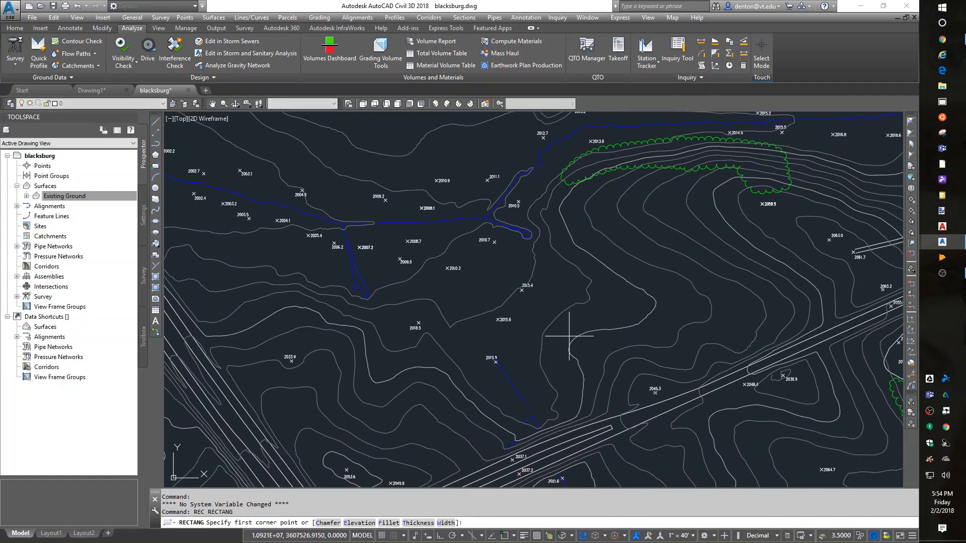
{"action": "left_click", "coordinate": [557, 348]}
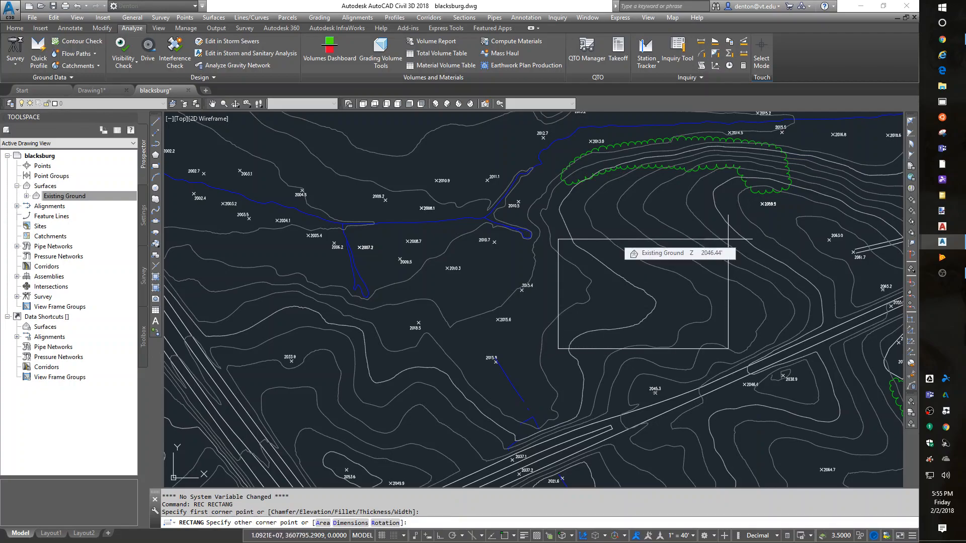
{"action": "type", "text": "@"}
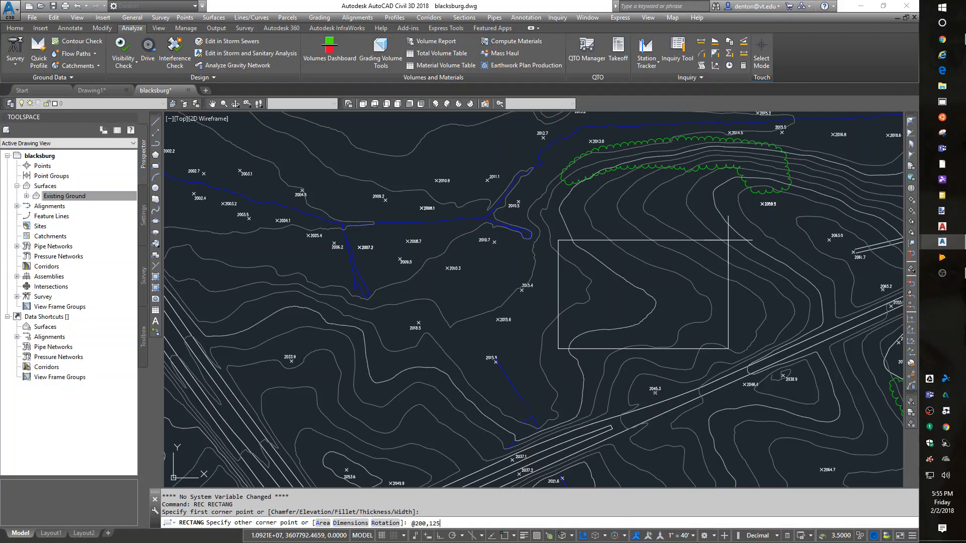
{"action": "type", "text": "200,125"}
{"action": "key", "text": "Return"}
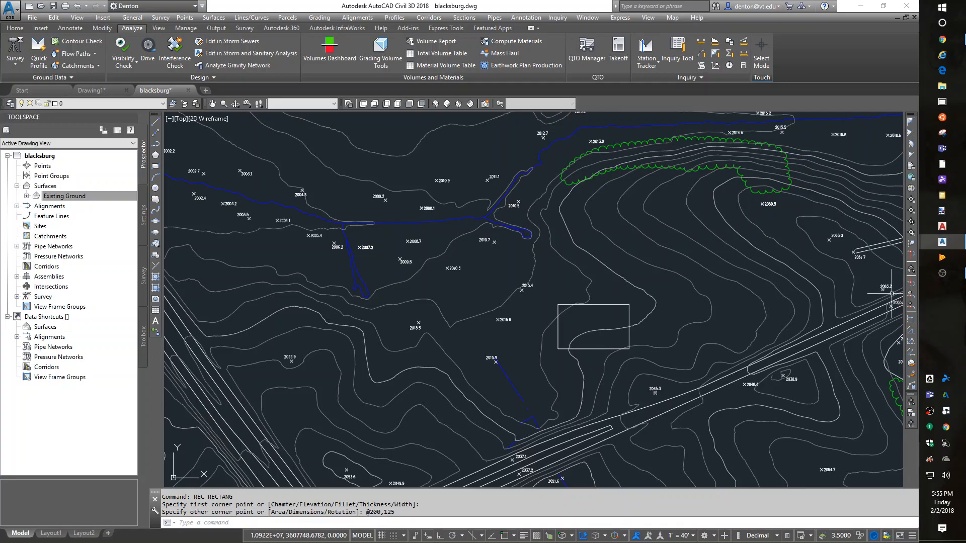
Move the rectangle uphill to the northeast, over the nose of the bulging contour.
{"action": "type", "text": "m"}
{"action": "key", "text": "Return"}
{"action": "left_click", "coordinate": [600, 305]}
{"action": "key", "text": "Return"}
{"action": "left_click", "coordinate": [593, 349]}
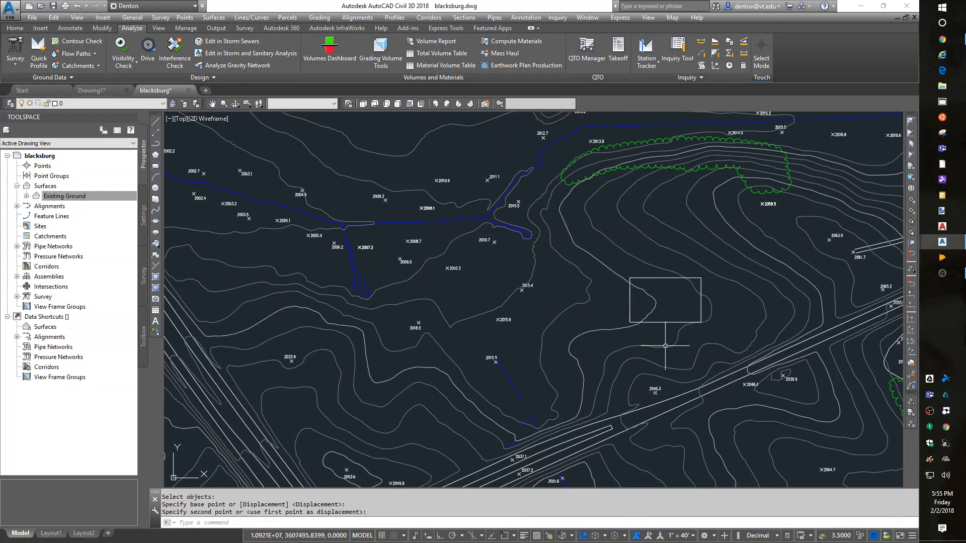
Rotate the rectangle slightly clockwise about a point near its centre.
{"action": "type", "text": "ro"}
{"action": "key", "text": "Return"}
{"action": "left_click", "coordinate": [661, 278]}
{"action": "key", "text": "Return"}
{"action": "left_click", "coordinate": [666, 302]}
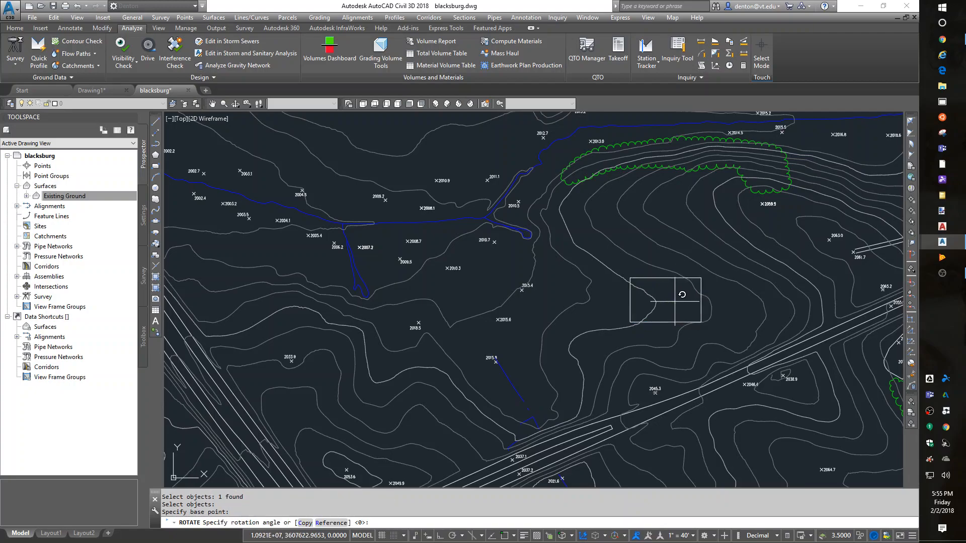
{"action": "left_click", "coordinate": [748, 314]}
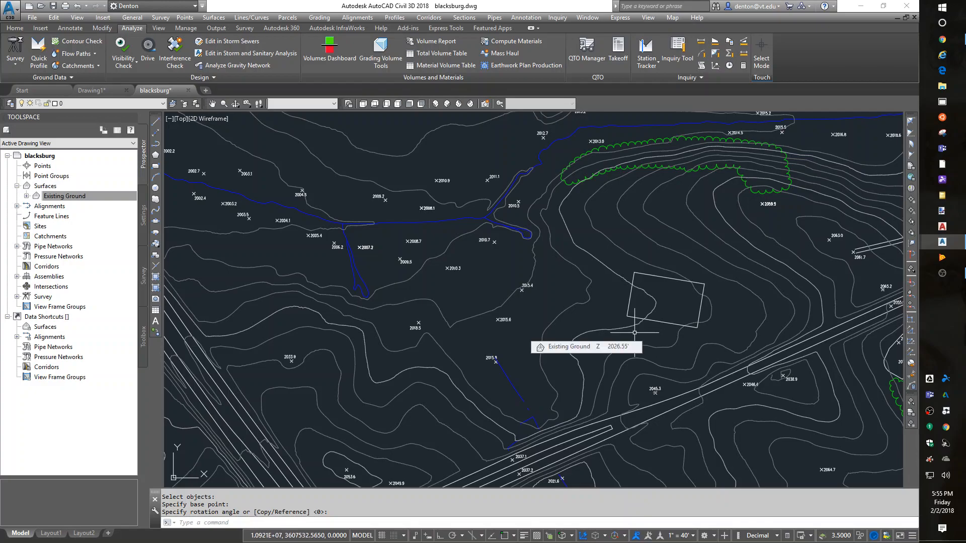
Fillet all corners of the rectangle polyline at once with a radius of 25.
{"action": "key", "text": "Return"}
{"action": "type", "text": "f"}
{"action": "key", "text": "Return"}
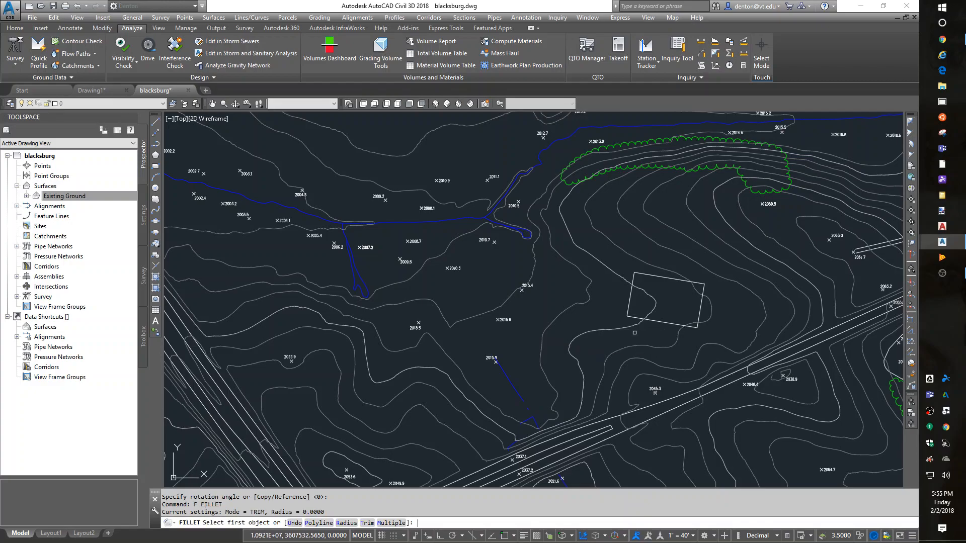
{"action": "type", "text": "r"}
{"action": "key", "text": "Return"}
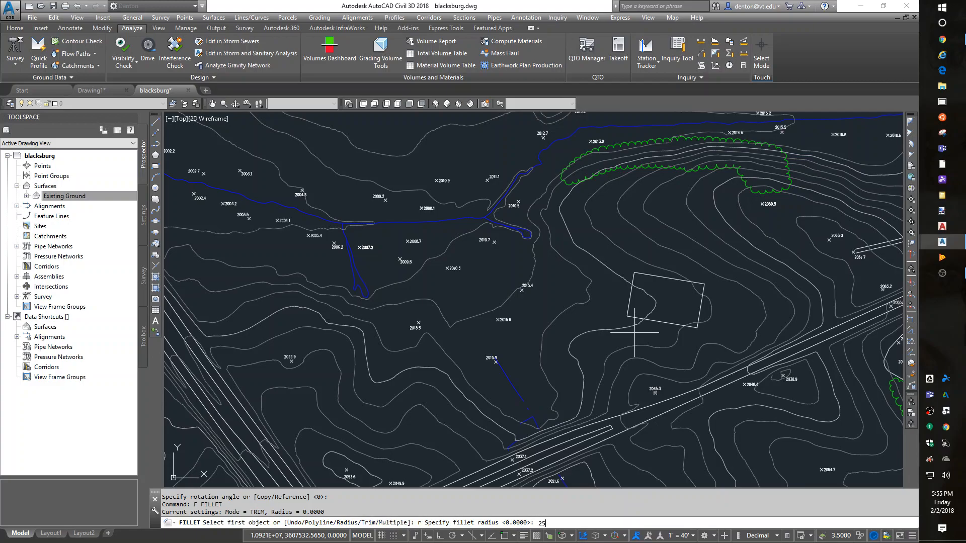
{"action": "type", "text": "25"}
{"action": "key", "text": "Return"}
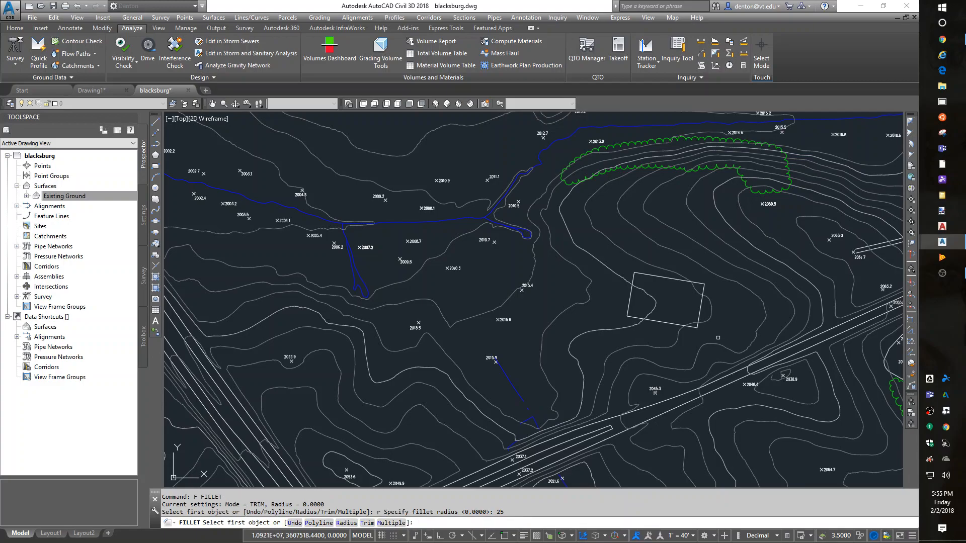
{"action": "type", "text": "p"}
{"action": "key", "text": "Return"}
{"action": "left_click", "coordinate": [676, 324]}
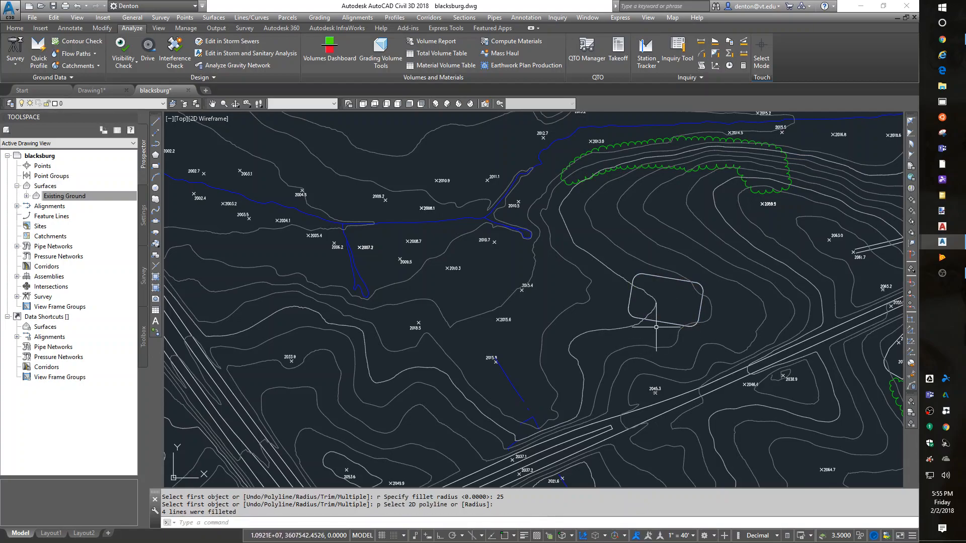
Set the rounded rectangle's elevation to 2030 in its properties and deselect it.
{"action": "scroll", "coordinate": [650, 328], "scroll_direction": "up", "scroll_amount": 4}
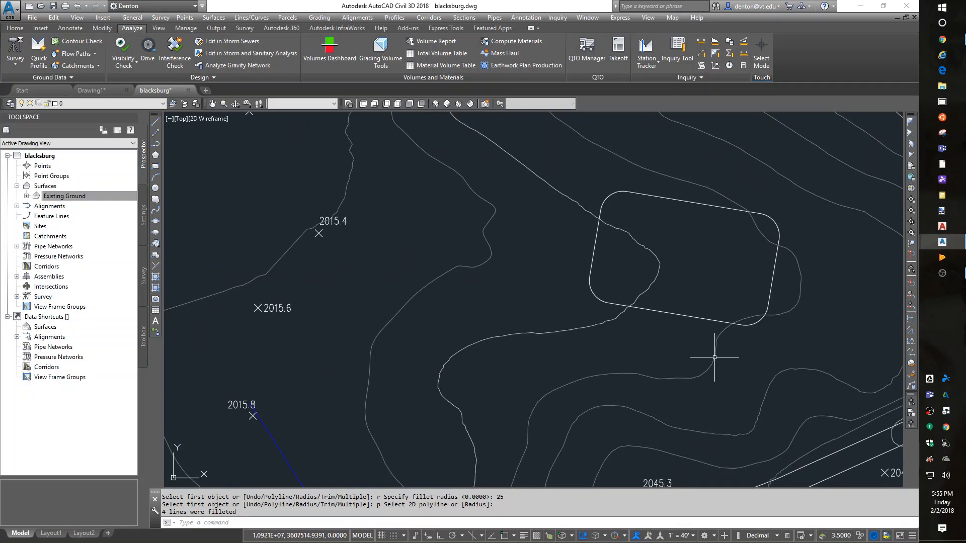
{"action": "mouse_move", "coordinate": [714, 358]}
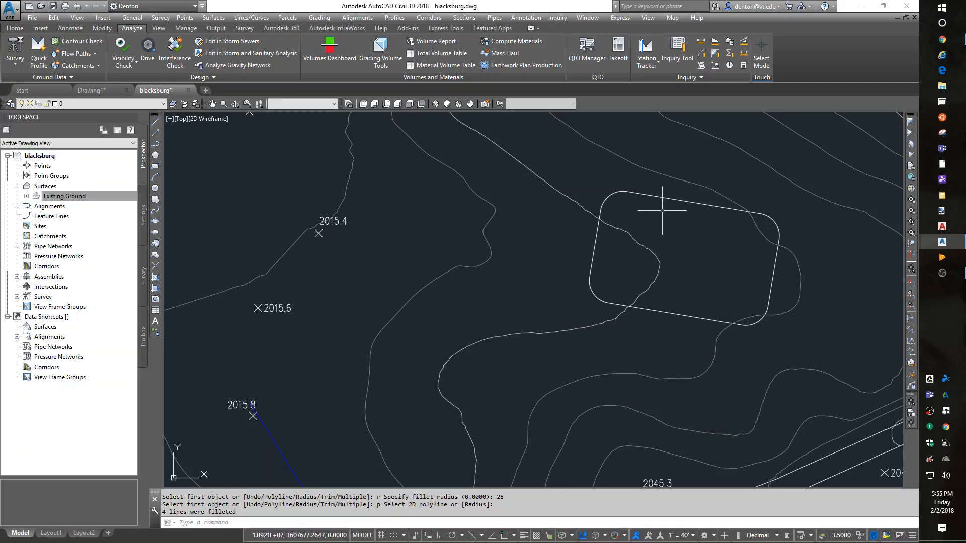
{"action": "left_click", "coordinate": [691, 317]}
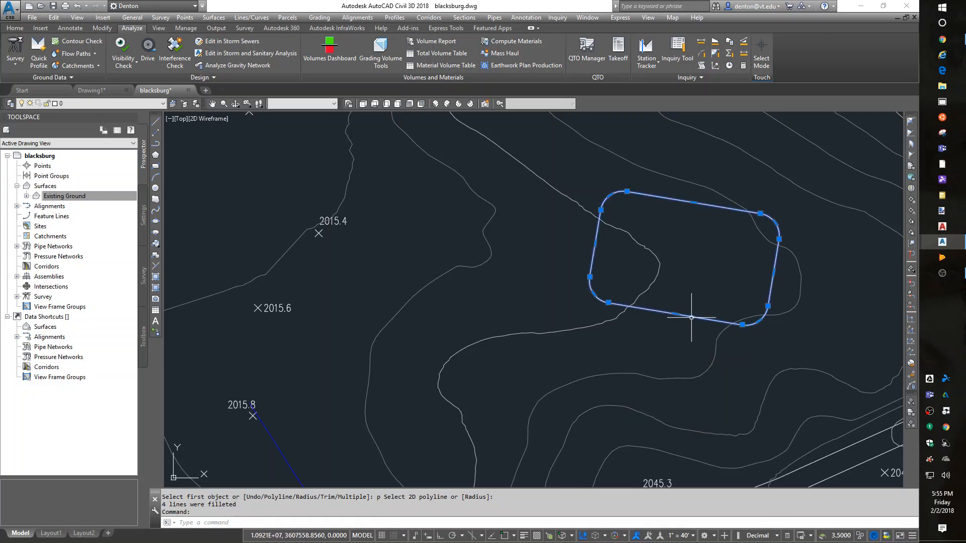
{"action": "key", "text": "ctrl+1"}
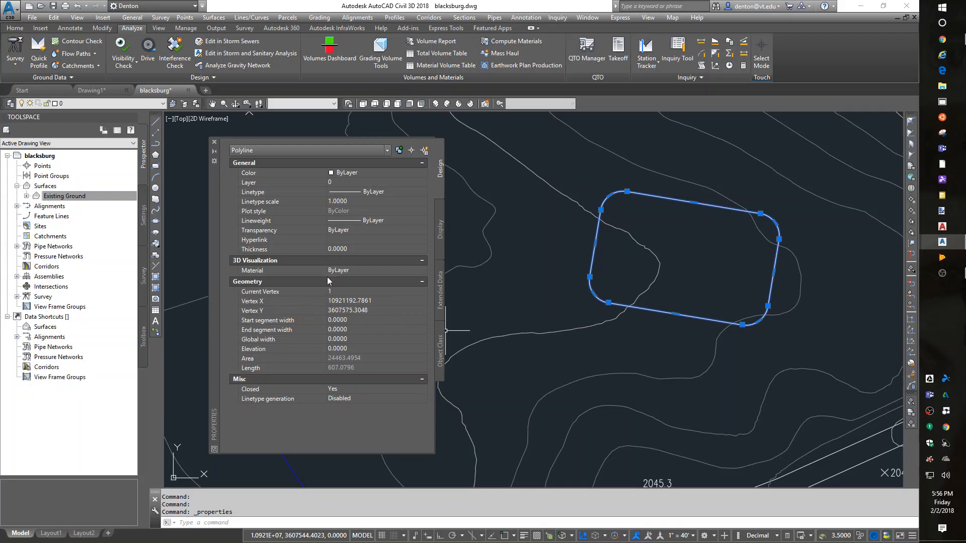
{"action": "left_click", "coordinate": [388, 349]}
{"action": "type", "text": "203"}
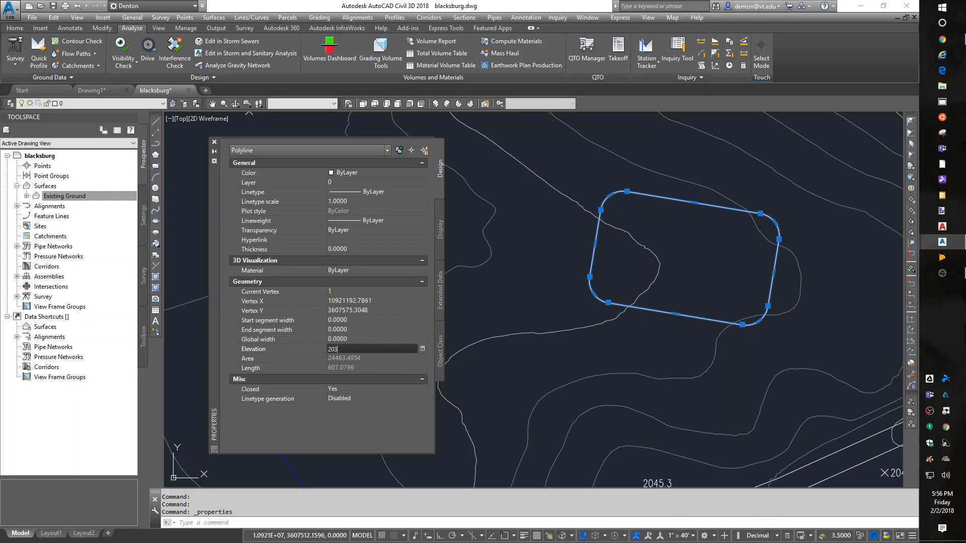
{"action": "key", "text": "Return"}
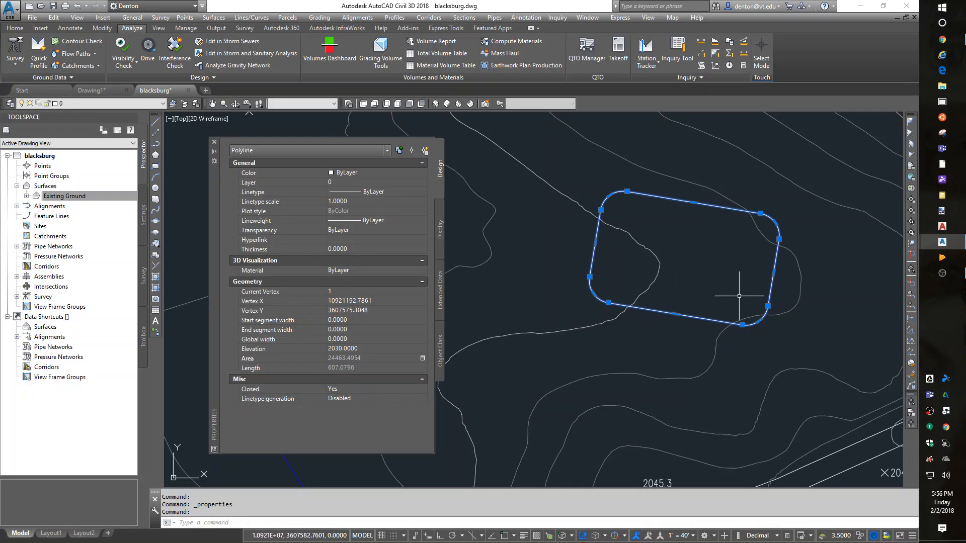
{"action": "left_click", "coordinate": [215, 142]}
{"action": "key", "text": "Escape"}
{"action": "key", "text": "Escape"}
{"action": "key", "text": "Escape"}
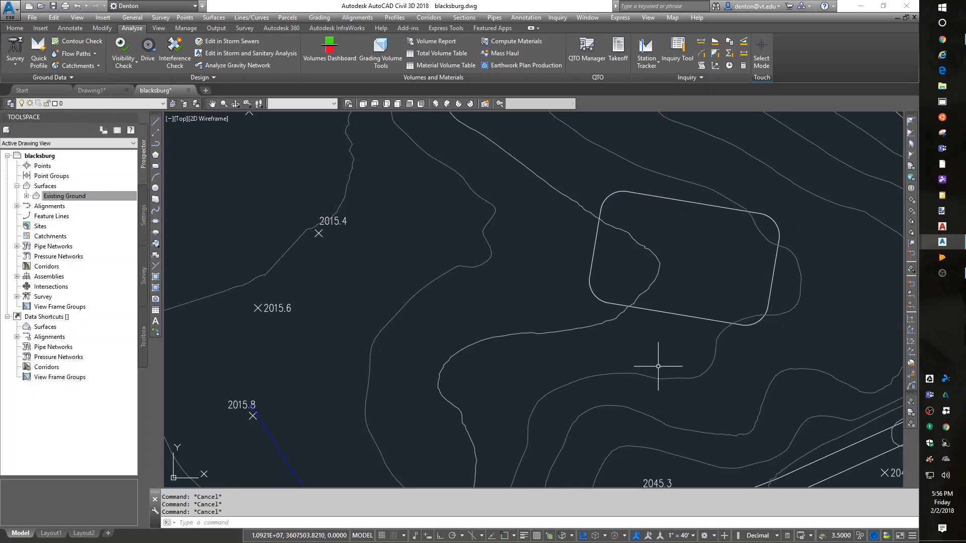
Offset the rounded rectangle outward by 10.
{"action": "type", "text": "o"}
{"action": "key", "text": "Return"}
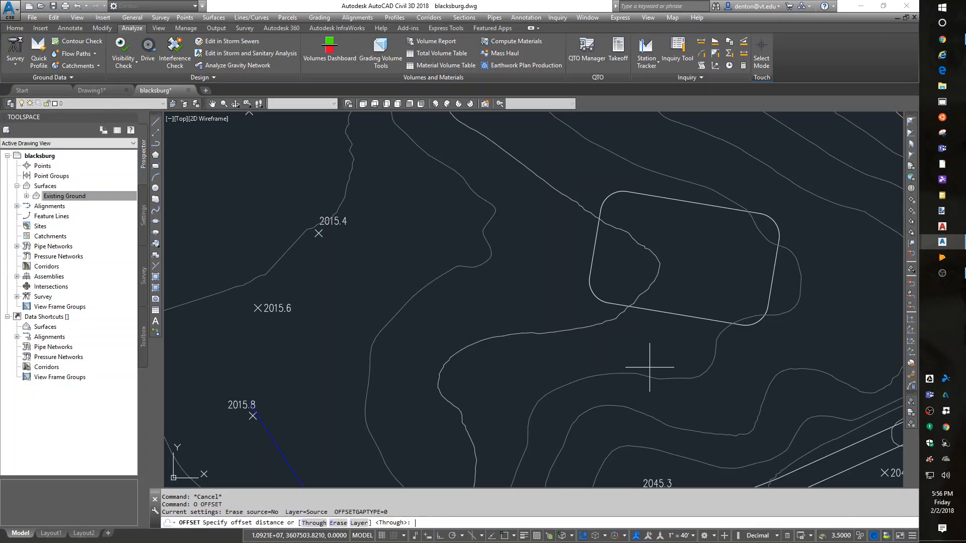
{"action": "type", "text": "10"}
{"action": "key", "text": "Return"}
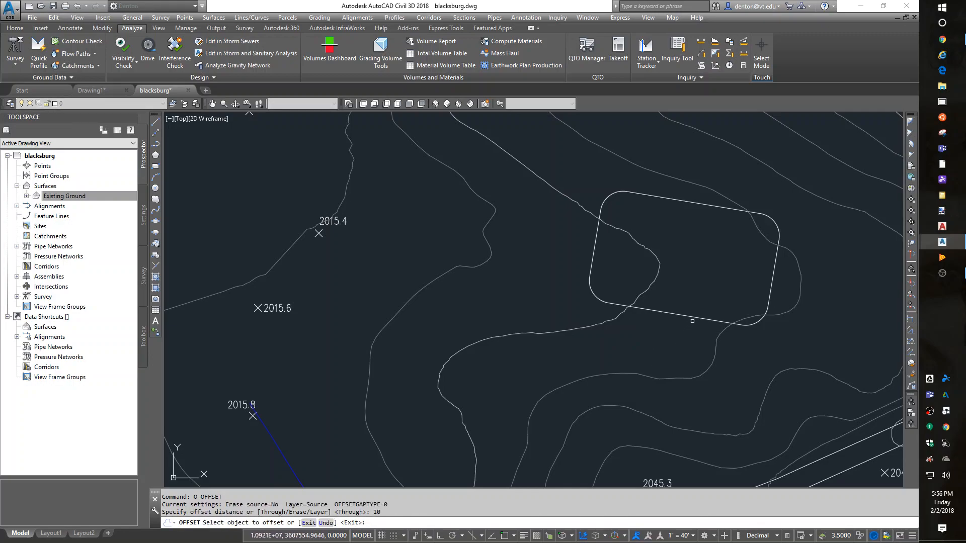
{"action": "left_click", "coordinate": [689, 316]}
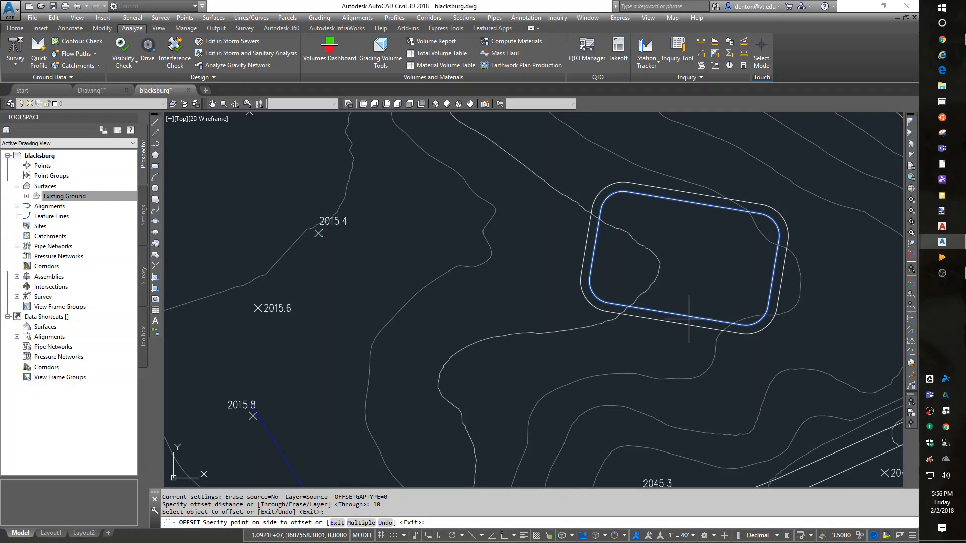
{"action": "left_click", "coordinate": [680, 350]}
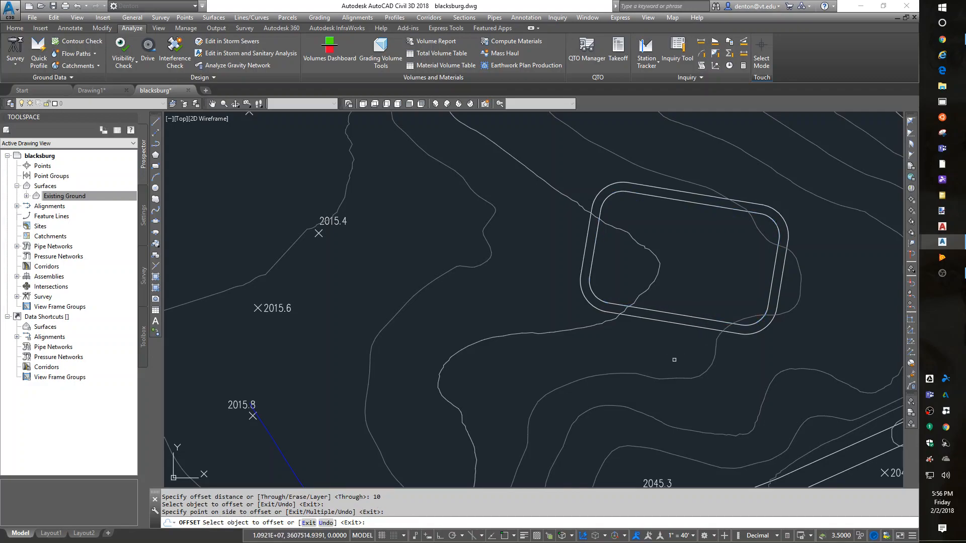
{"action": "key", "text": "Return"}
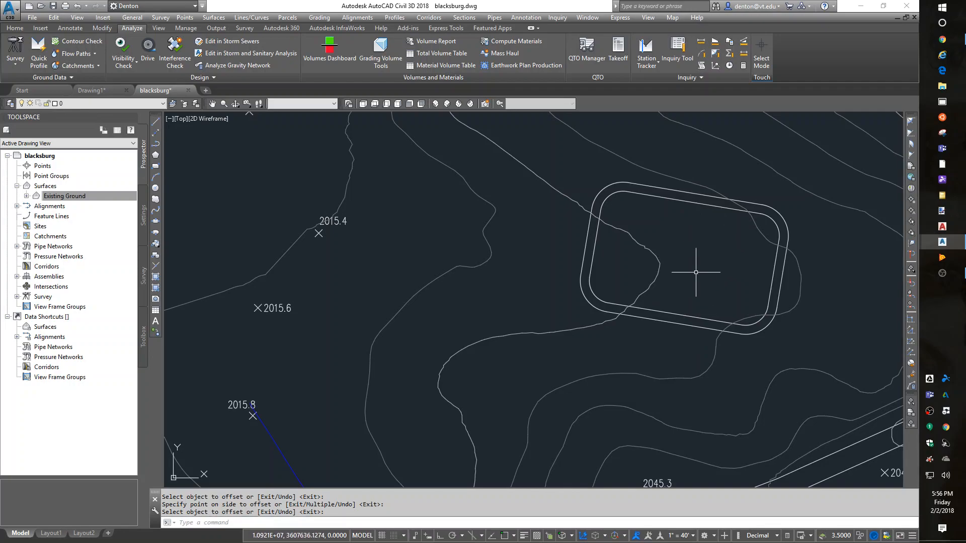
Set the elevation of both rounded rectangle polylines to 2032.5, deselect them and close their properties.
{"action": "left_click", "coordinate": [682, 340]}
{"action": "left_click", "coordinate": [668, 306]}
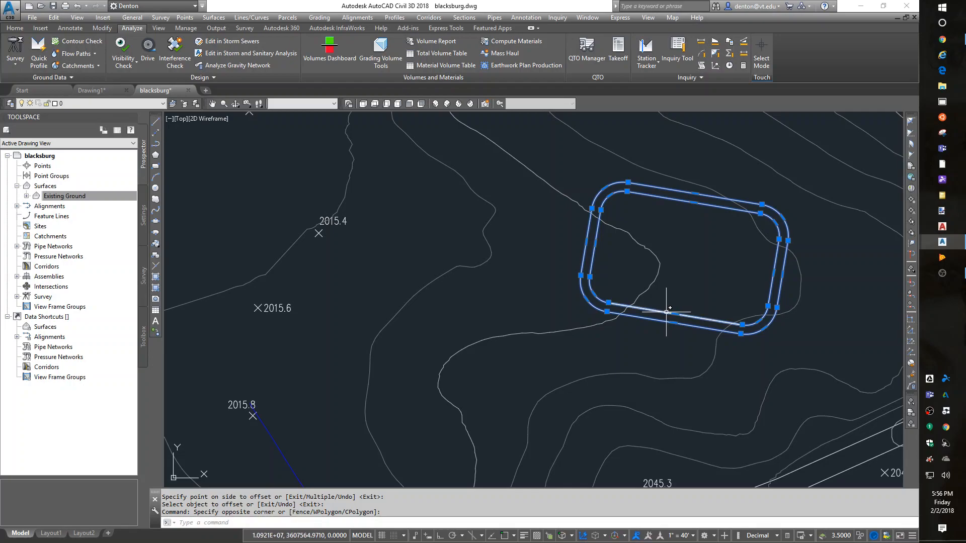
{"action": "key", "text": "ctrl+1"}
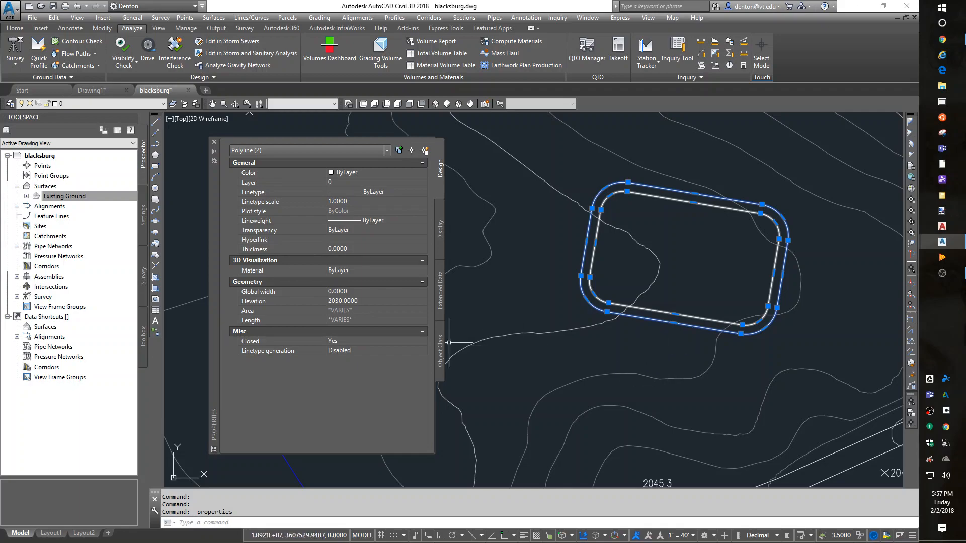
{"action": "left_click", "coordinate": [368, 300]}
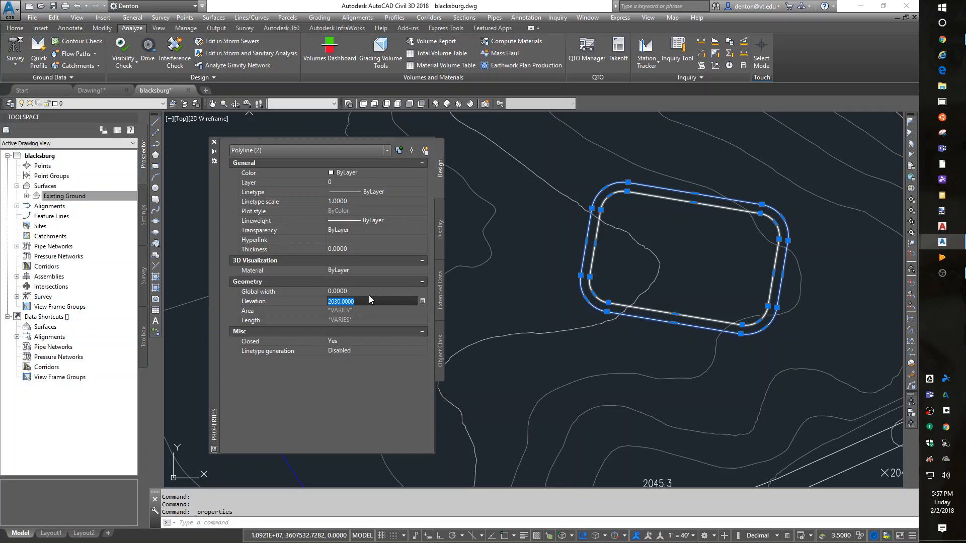
{"action": "type", "text": "2032.5"}
{"action": "key", "text": "Return"}
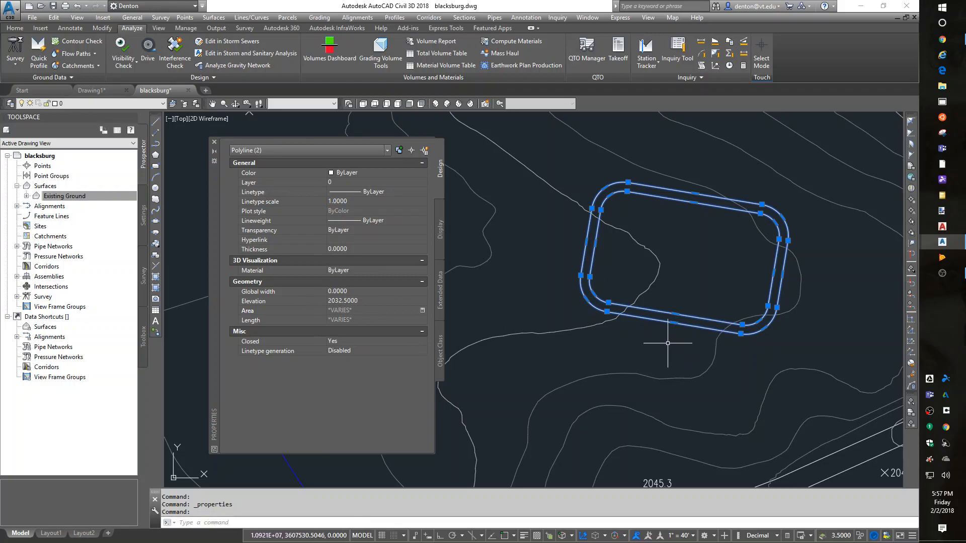
{"action": "key", "text": "Escape"}
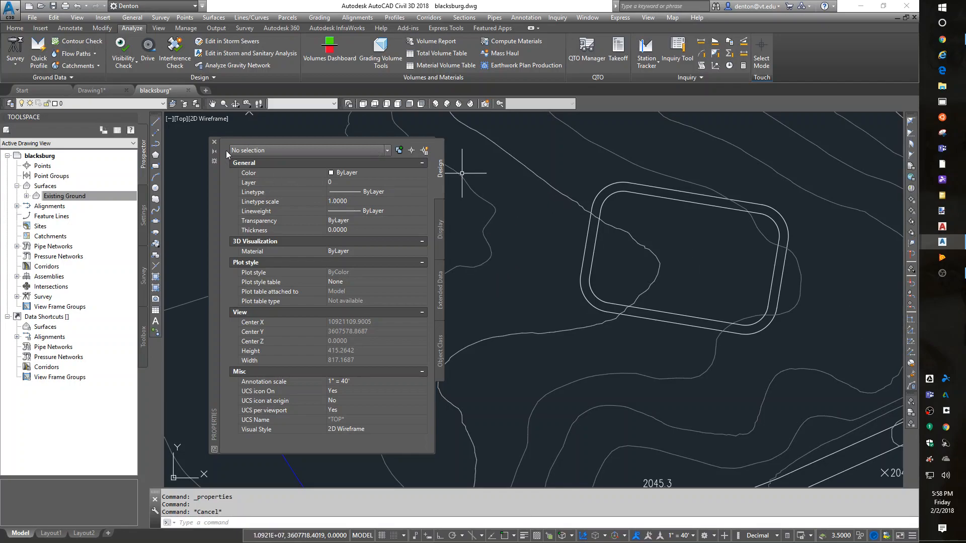
{"action": "left_click", "coordinate": [215, 142]}
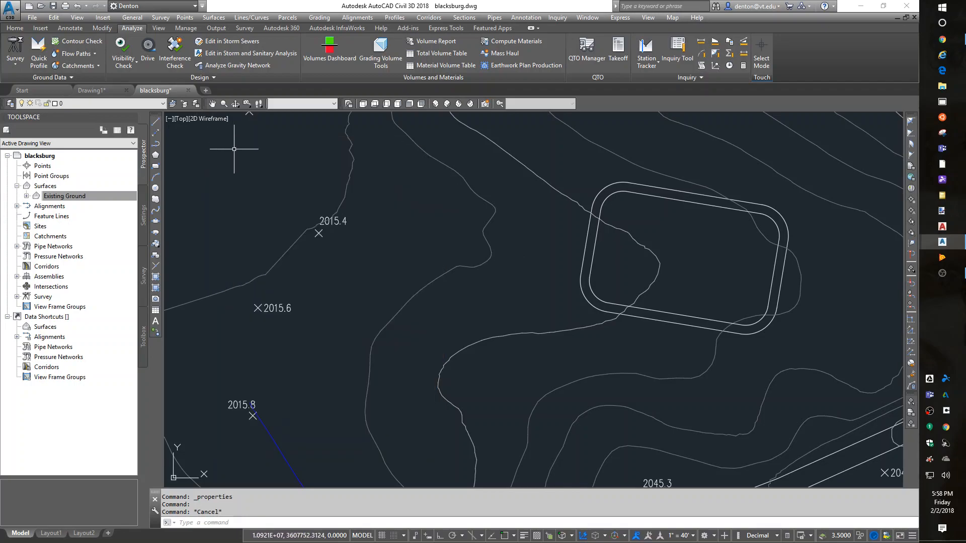
Create a grading group named Grading Group pond with automatic surface creation and Existing Ground as volume base surface, accepting the default TIN surface settings.
{"action": "left_click", "coordinate": [312, 18]}
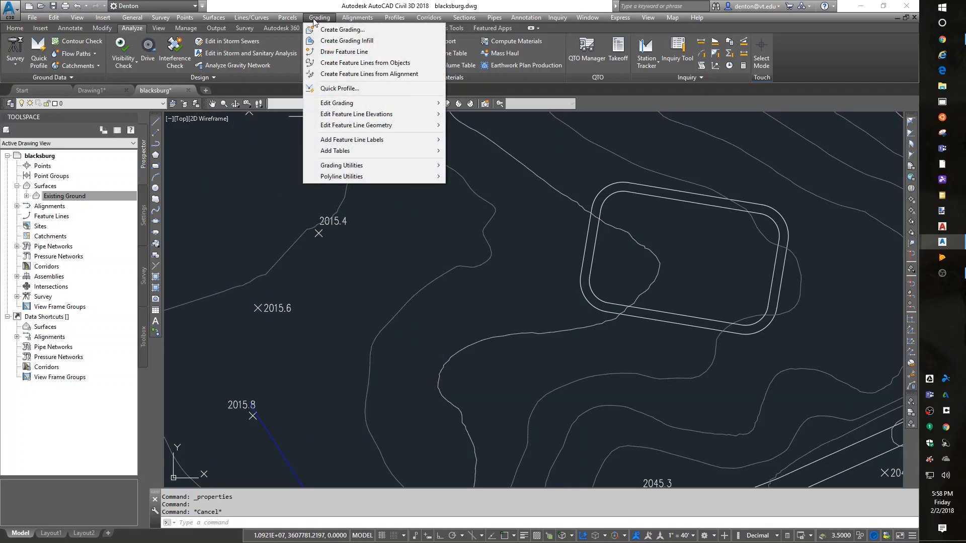
{"action": "left_click", "coordinate": [342, 30]}
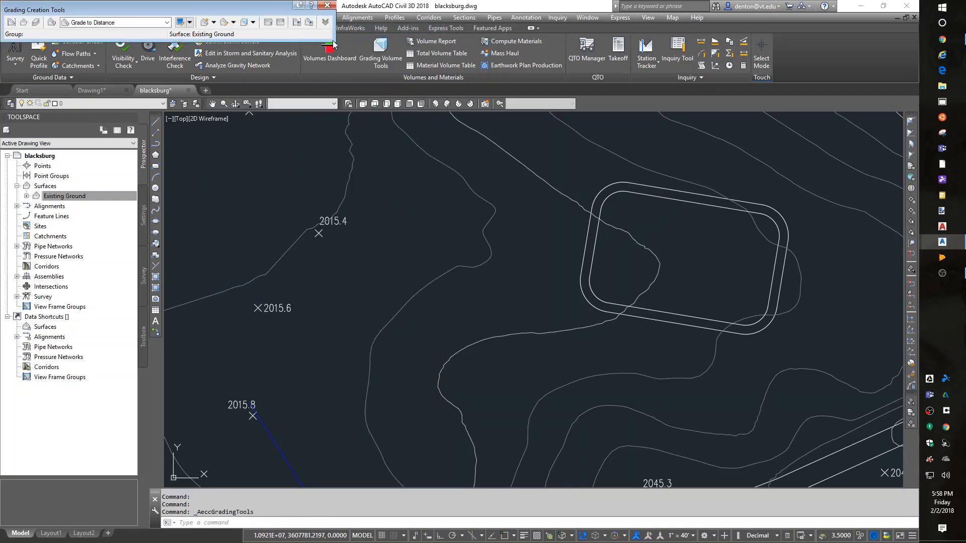
{"action": "left_click", "coordinate": [11, 22]}
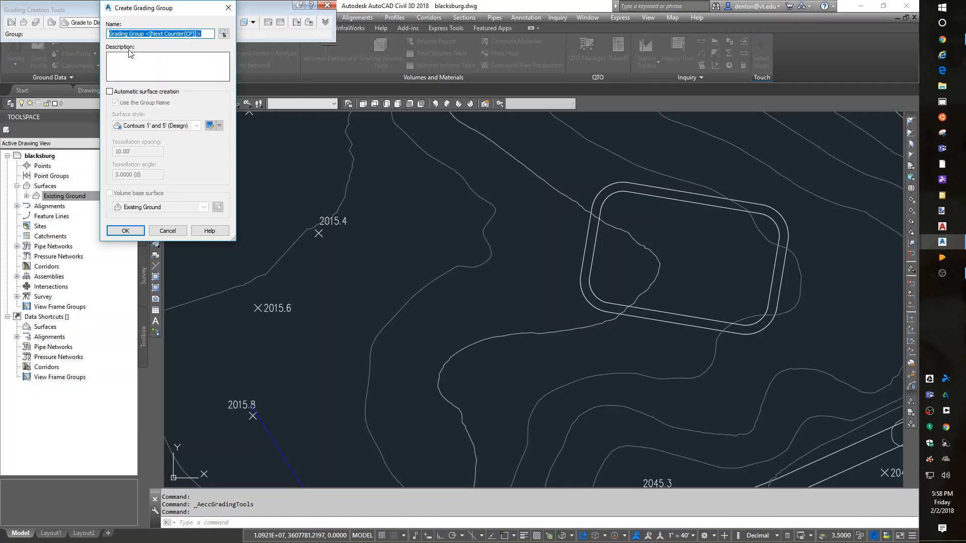
{"action": "left_click_drag", "start_coordinate": [145, 33], "coordinate": [201, 34]}
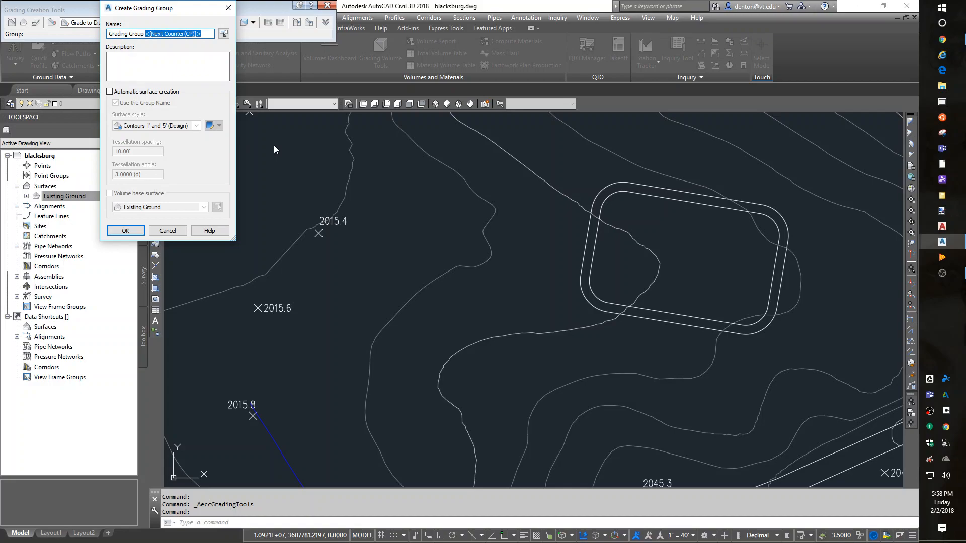
{"action": "type", "text": "pond"}
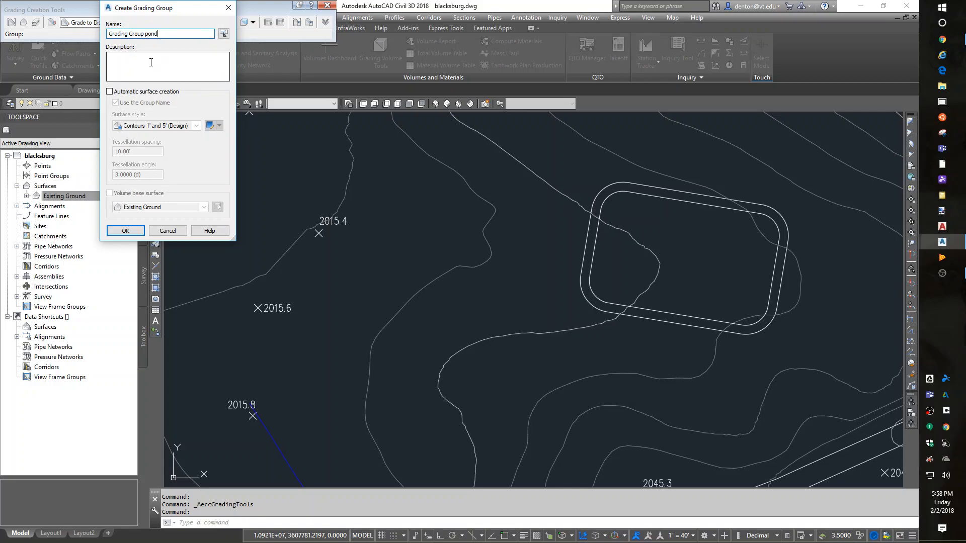
{"action": "left_click", "coordinate": [109, 91]}
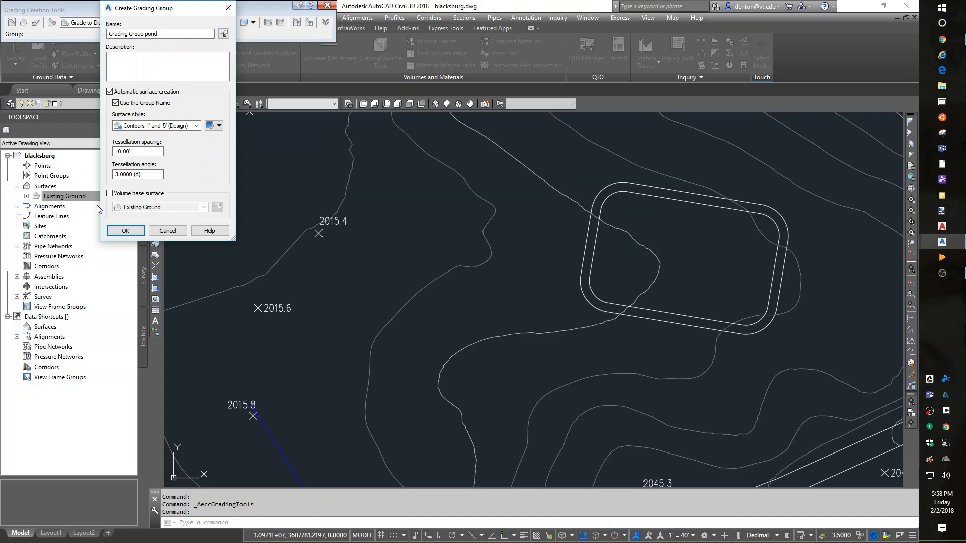
{"action": "left_click", "coordinate": [109, 193]}
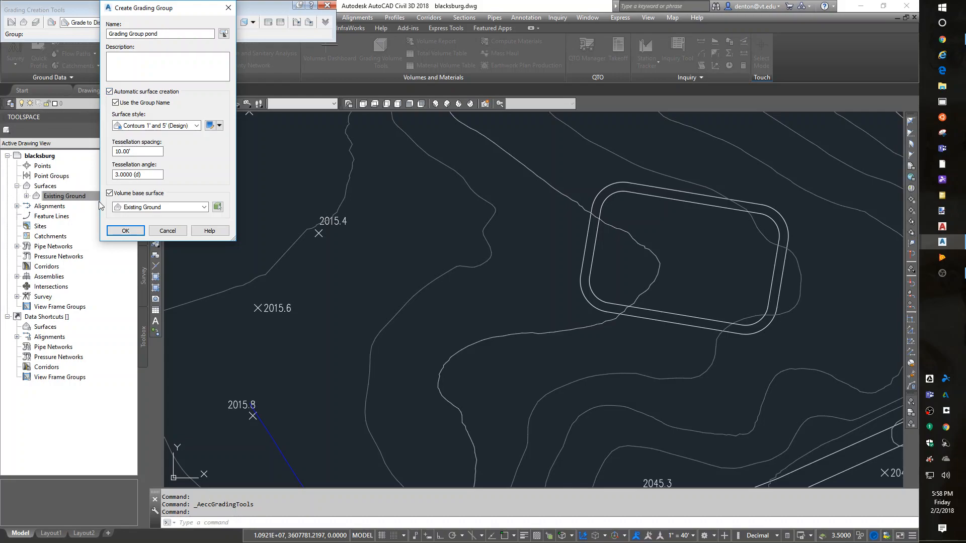
{"action": "left_click", "coordinate": [114, 231]}
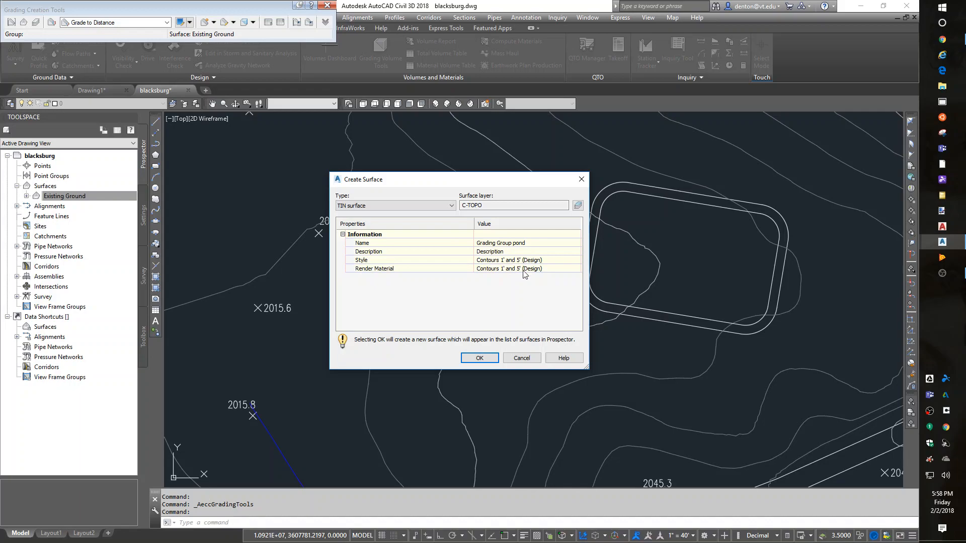
{"action": "left_click", "coordinate": [478, 360]}
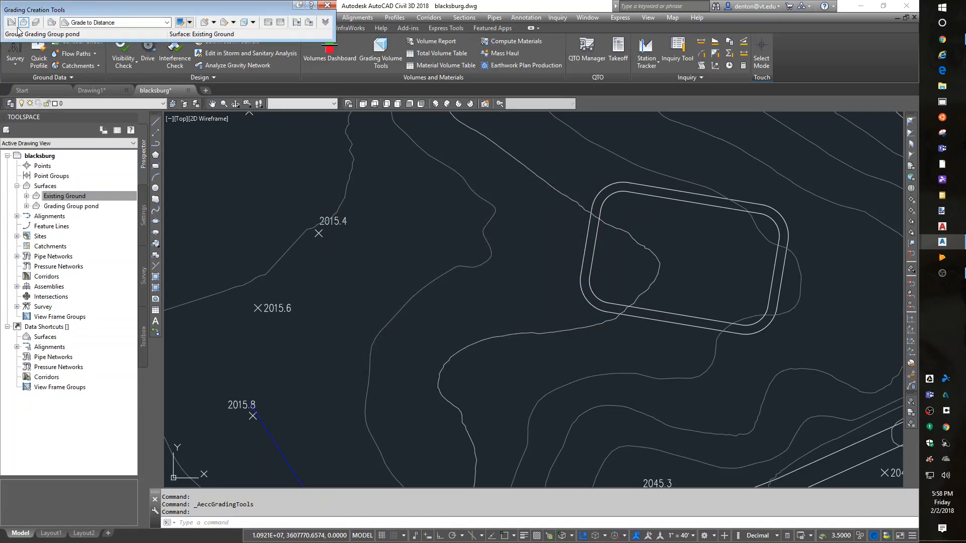
Start a grading with the Grade to Relative Elevation criteria and convert the inner rounded rectangle to a feature line in Site 1.
{"action": "left_click", "coordinate": [166, 23]}
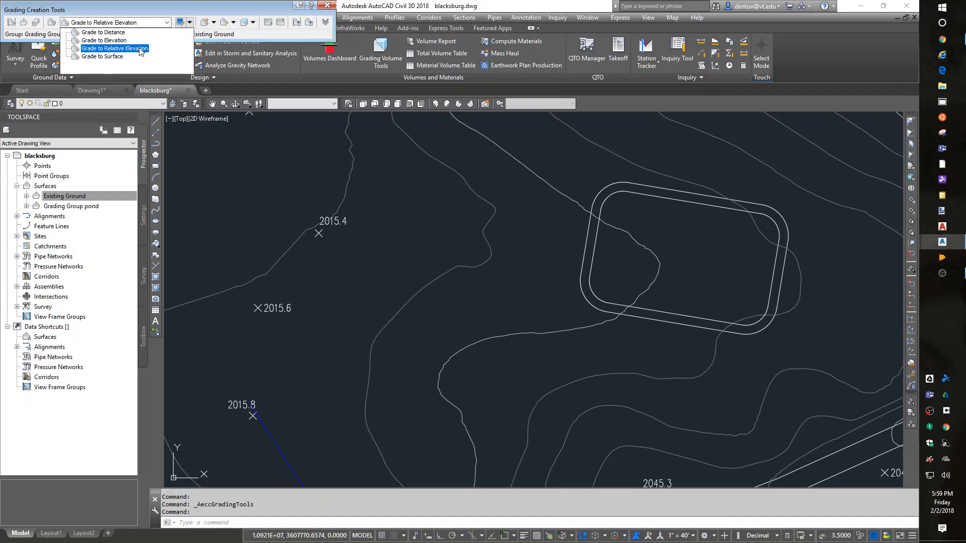
{"action": "left_click", "coordinate": [139, 48]}
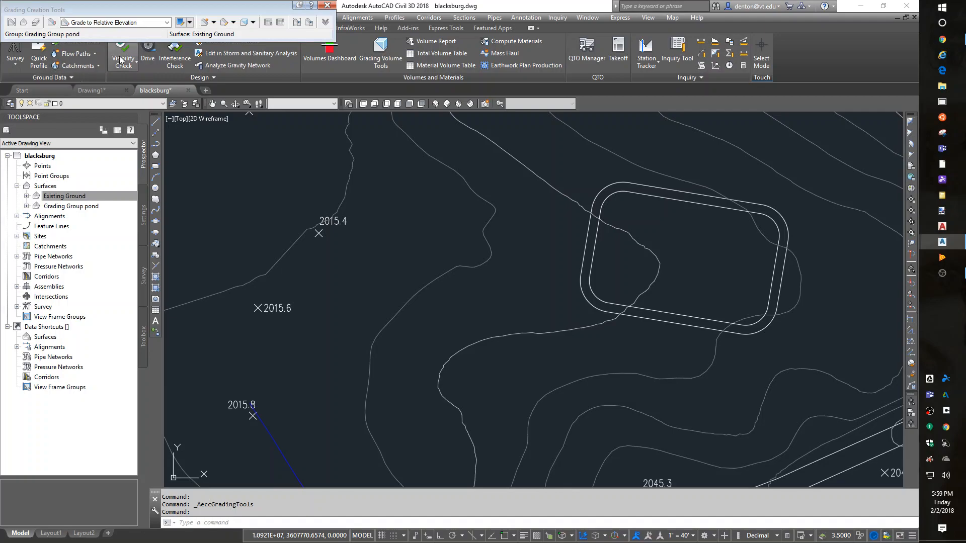
{"action": "left_click", "coordinate": [212, 23]}
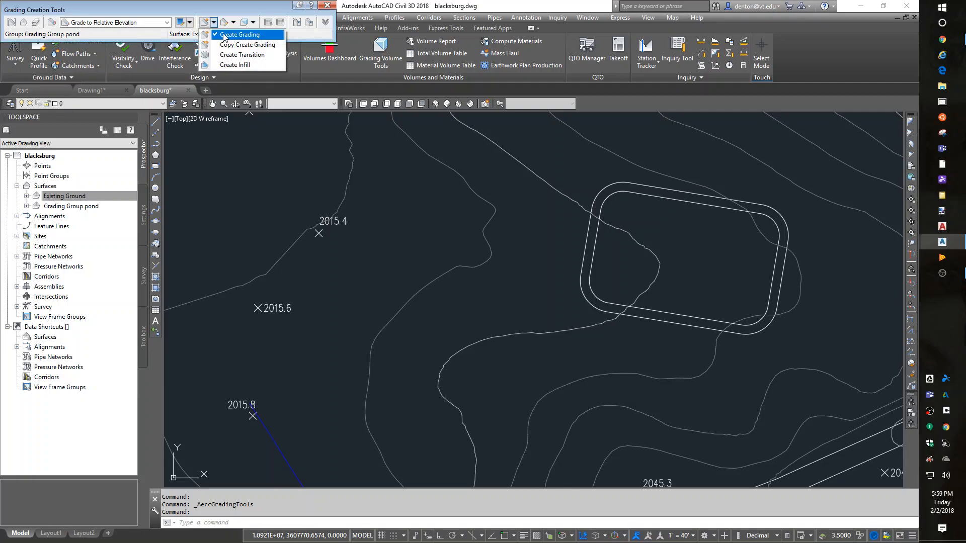
{"action": "left_click", "coordinate": [214, 24]}
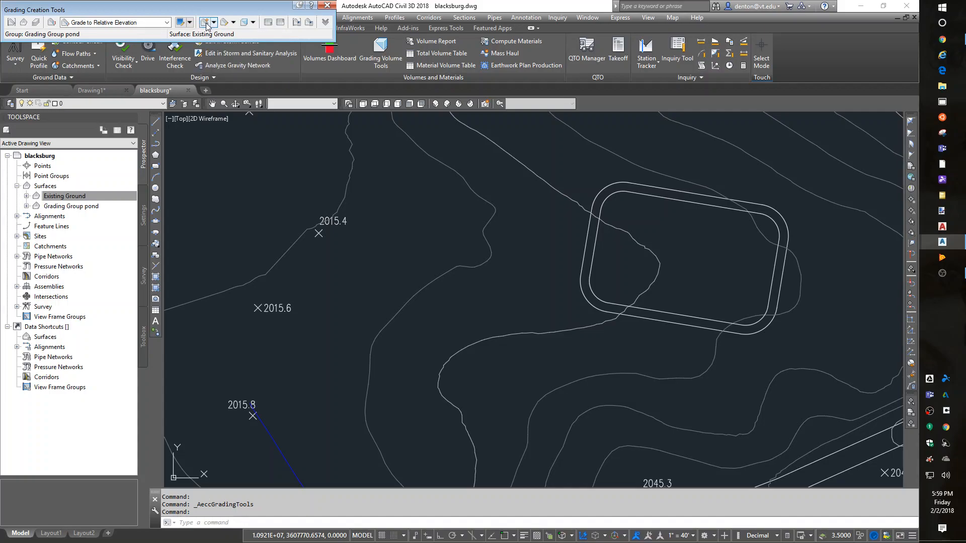
{"action": "left_click", "coordinate": [206, 23]}
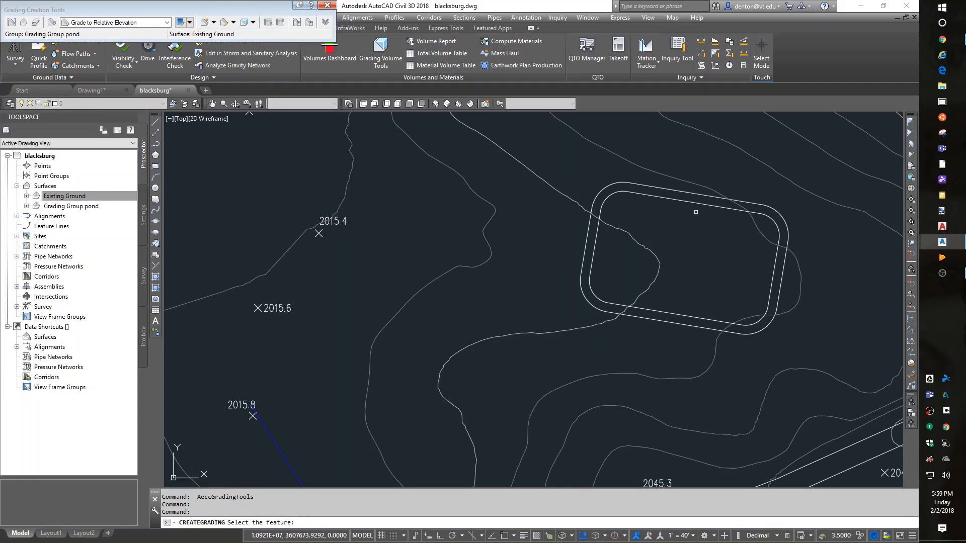
{"action": "left_click", "coordinate": [692, 203]}
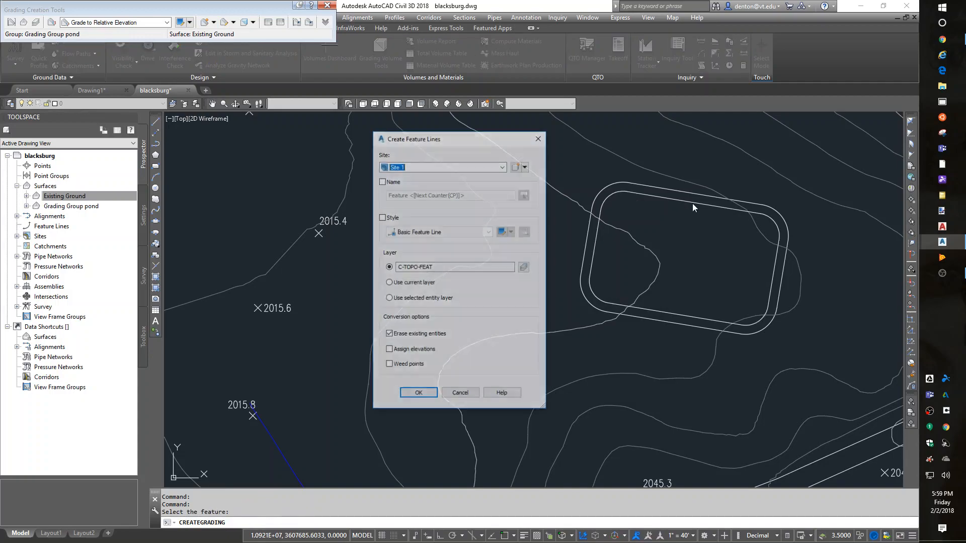
{"action": "left_click", "coordinate": [402, 167]}
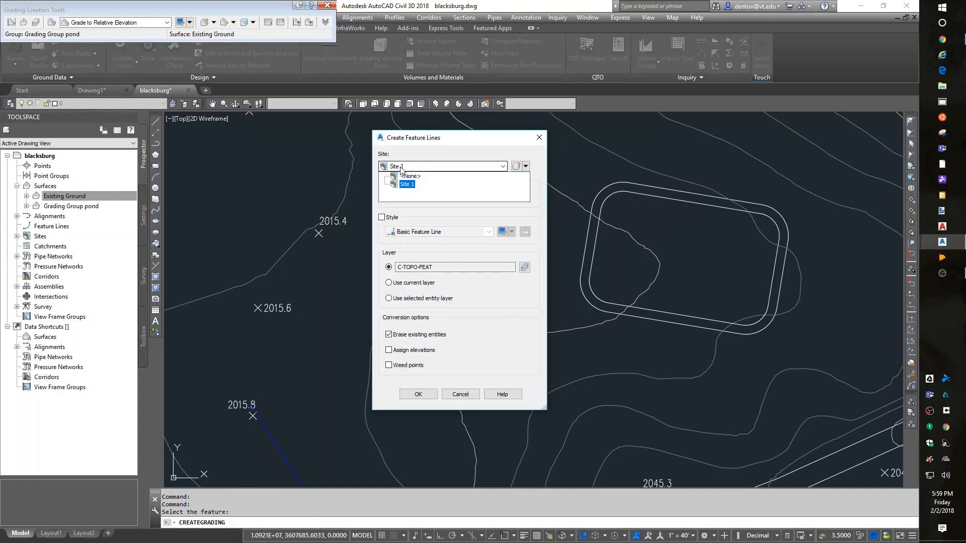
{"action": "left_click", "coordinate": [403, 170]}
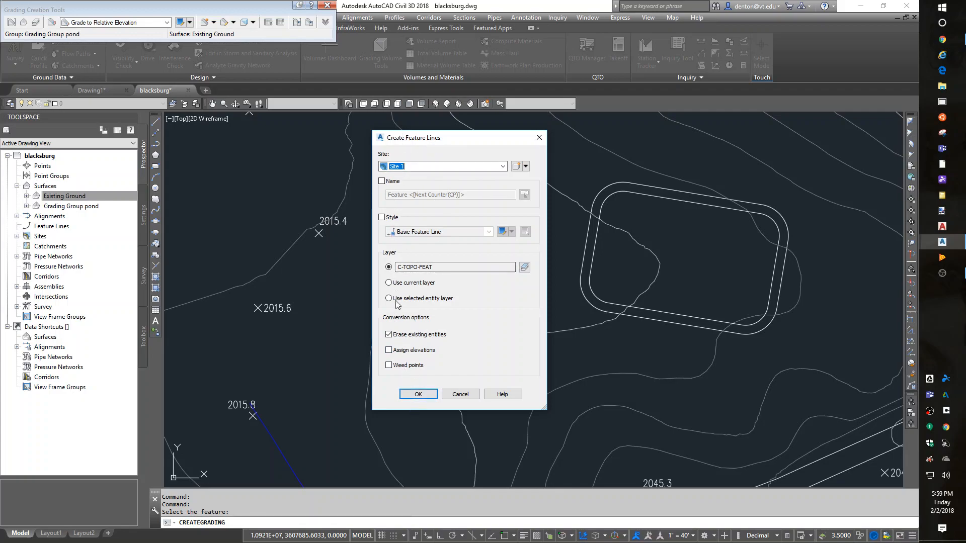
{"action": "left_click", "coordinate": [417, 394]}
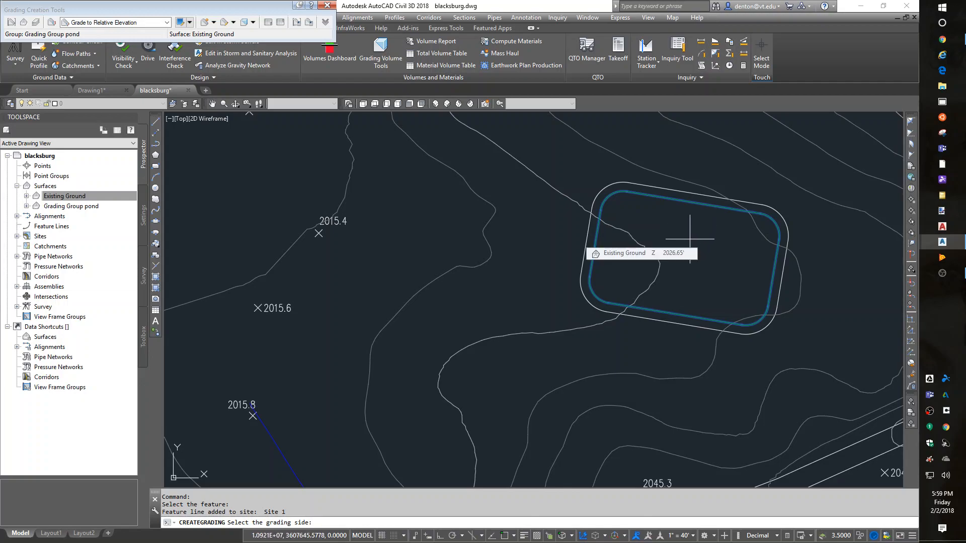
Grade inward along the inner outline's entire length to a relative elevation of -8 at a 3:1 slope.
{"action": "left_click", "coordinate": [688, 238]}
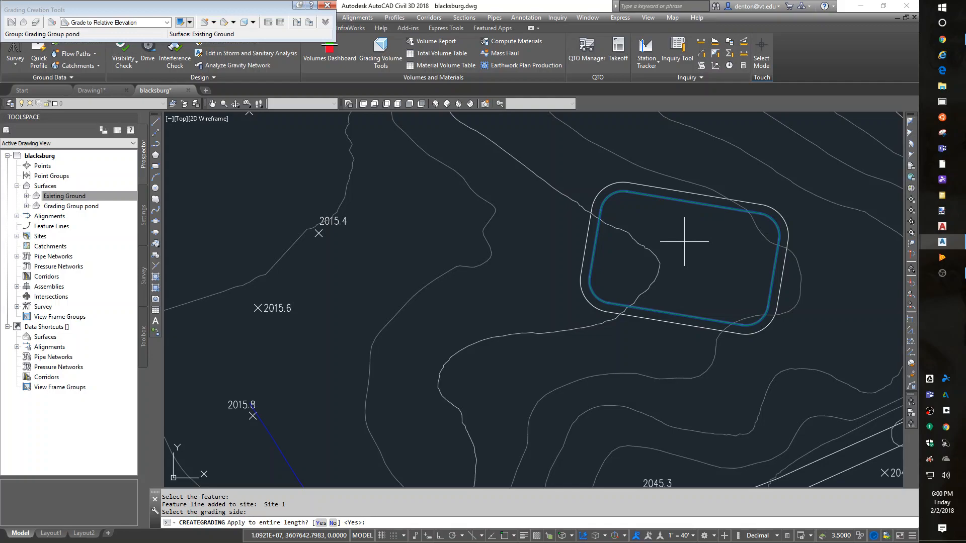
{"action": "key", "text": "Return"}
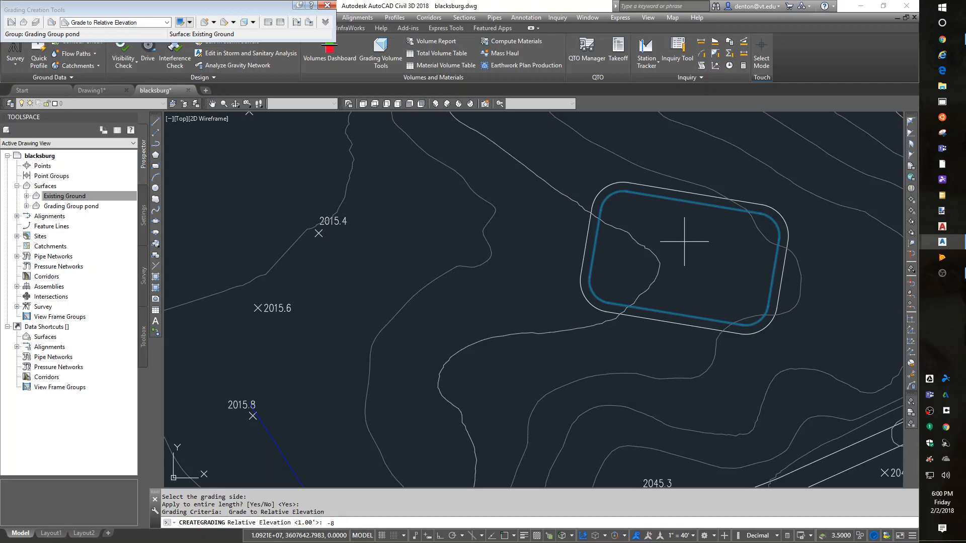
{"action": "key", "text": "Return"}
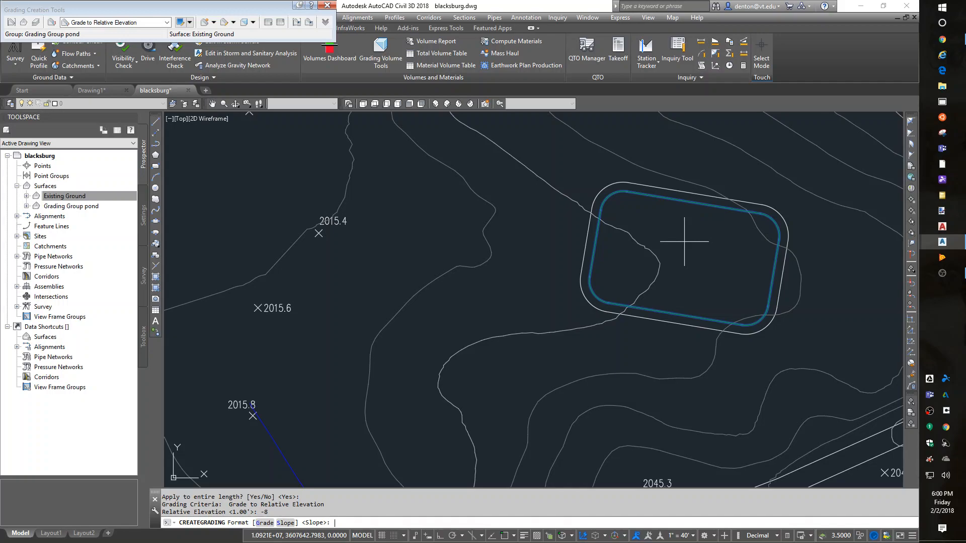
{"action": "key", "text": "Return"}
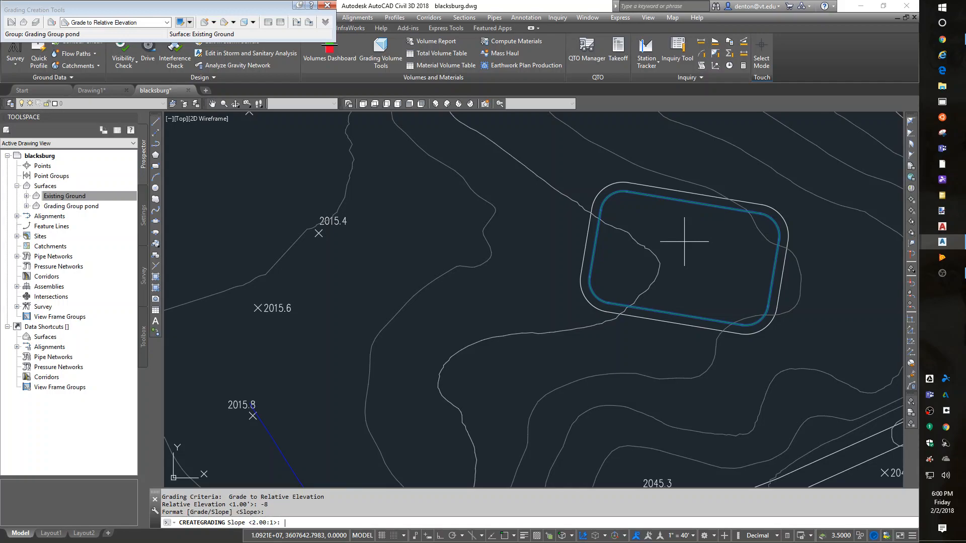
{"action": "type", "text": "3:1"}
{"action": "key", "text": "Return"}
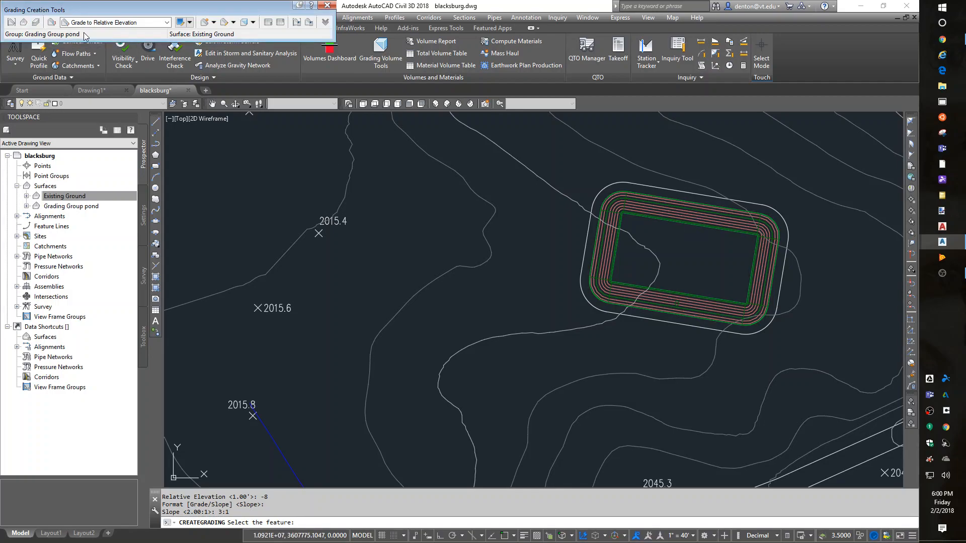
Switch the grading criteria to Grade to Surface and convert the outer rounded rectangle to a feature line in Site 1.
{"action": "left_click", "coordinate": [135, 23]}
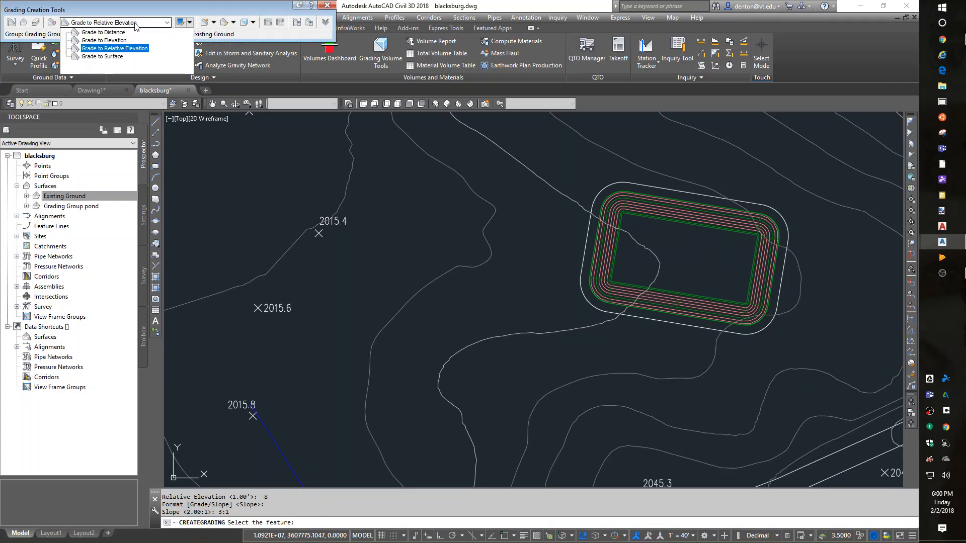
{"action": "left_click", "coordinate": [119, 57]}
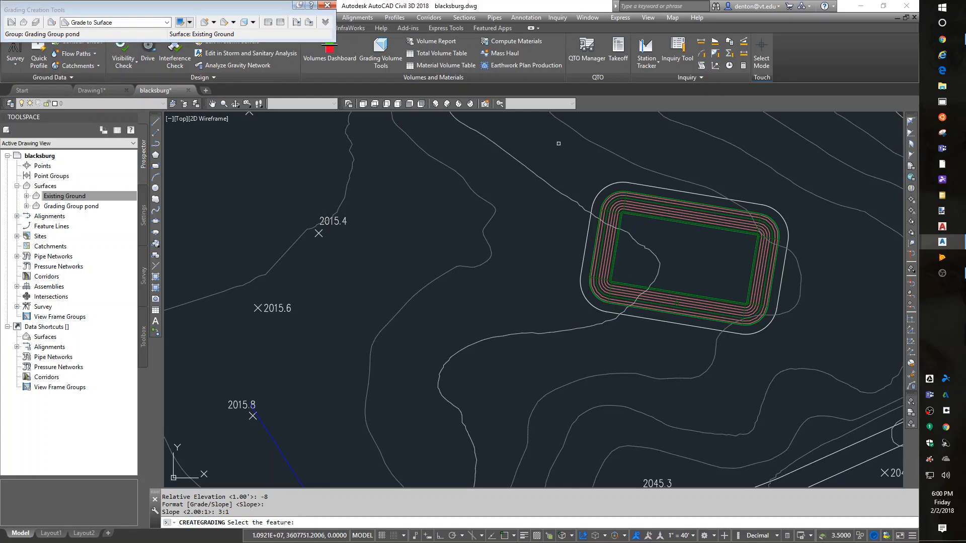
{"action": "left_click", "coordinate": [686, 192]}
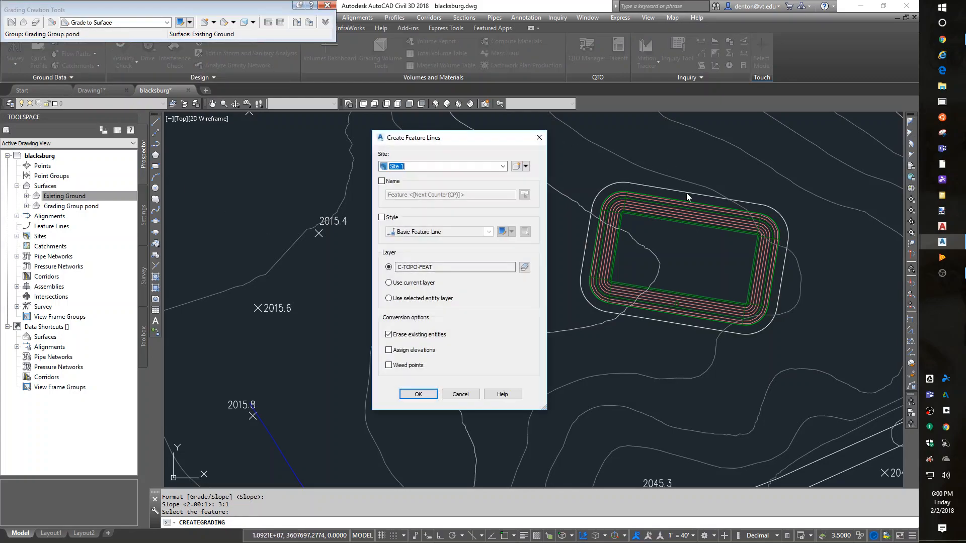
{"action": "left_click", "coordinate": [418, 393]}
Grade outward along the outer outline's entire length to the existing ground surface with a 3:1 cut slope and 4:1 fill slope.
{"action": "left_click", "coordinate": [679, 156]}
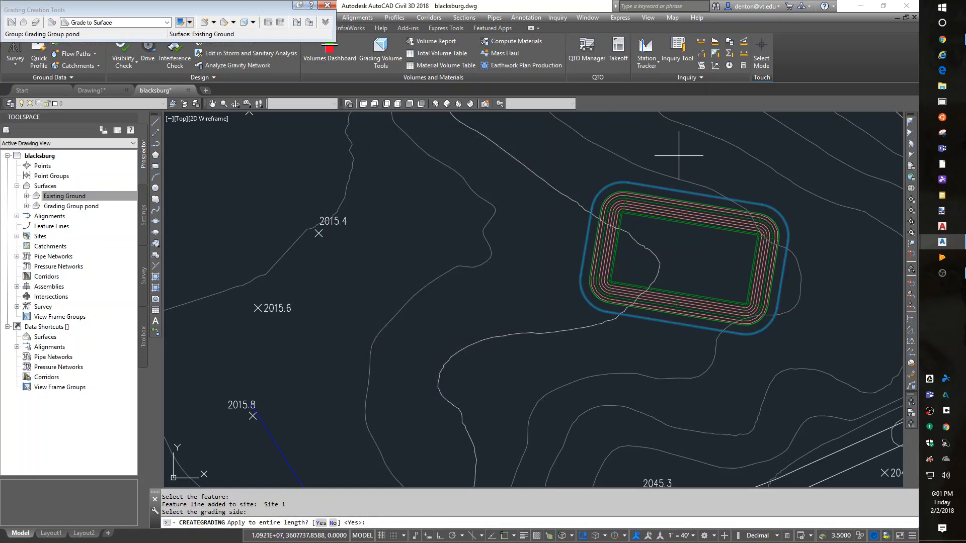
{"action": "key", "text": "Return"}
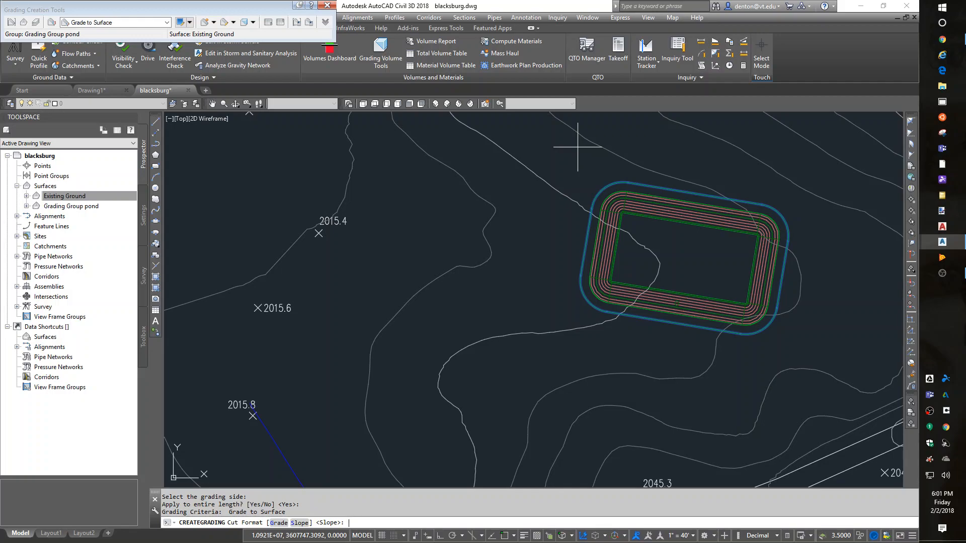
{"action": "type", "text": "3:1"}
{"action": "key", "text": "Return"}
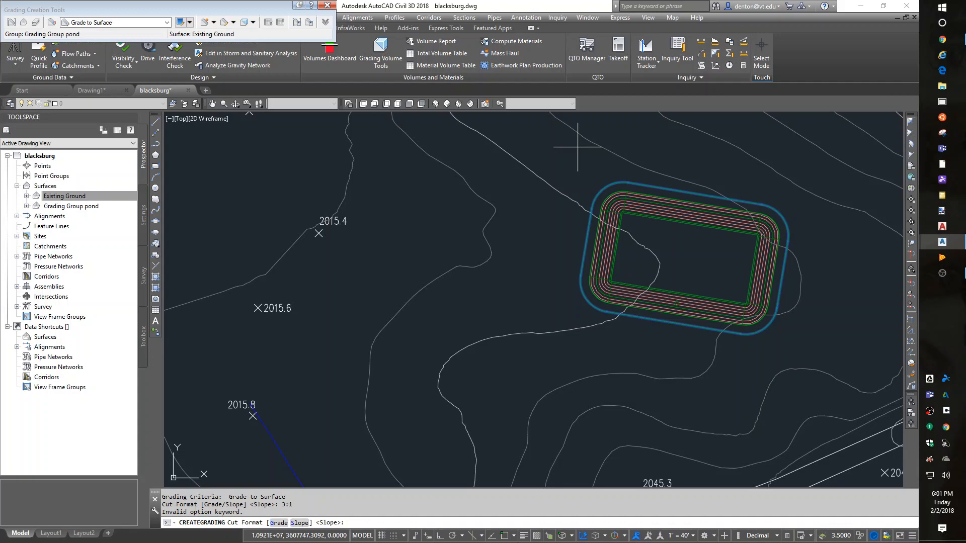
{"action": "key", "text": "Return"}
{"action": "type", "text": "3:1"}
{"action": "key", "text": "Return"}
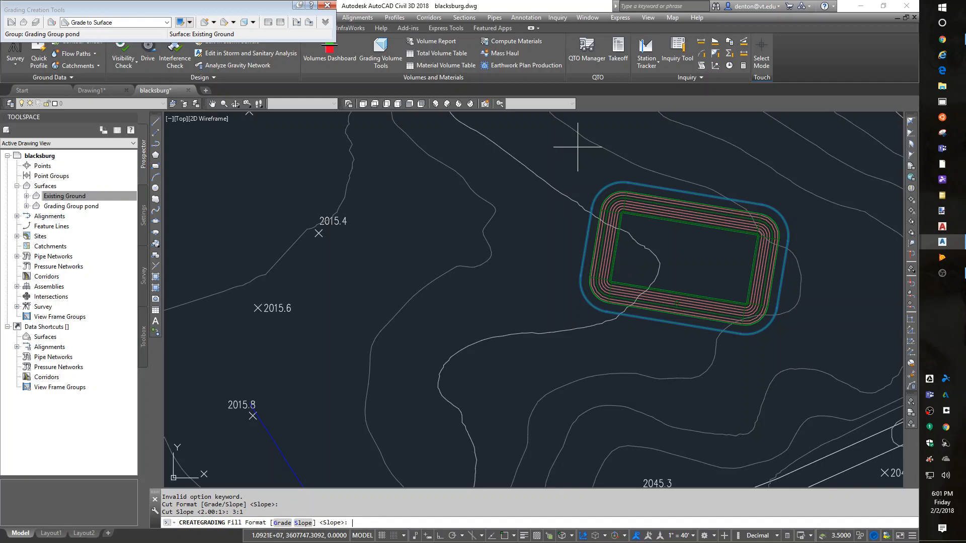
{"action": "key", "text": "Return"}
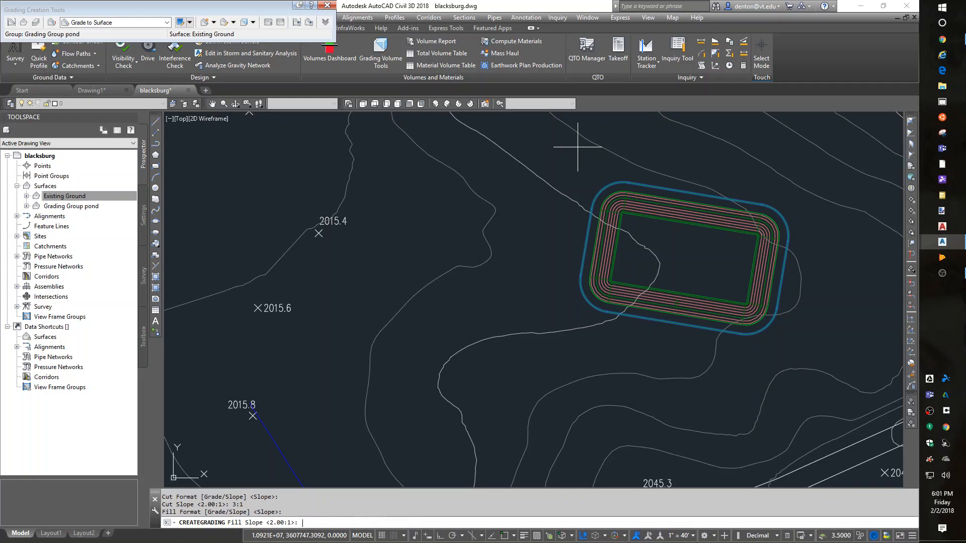
{"action": "type", "text": "4:1"}
{"action": "key", "text": "Return"}
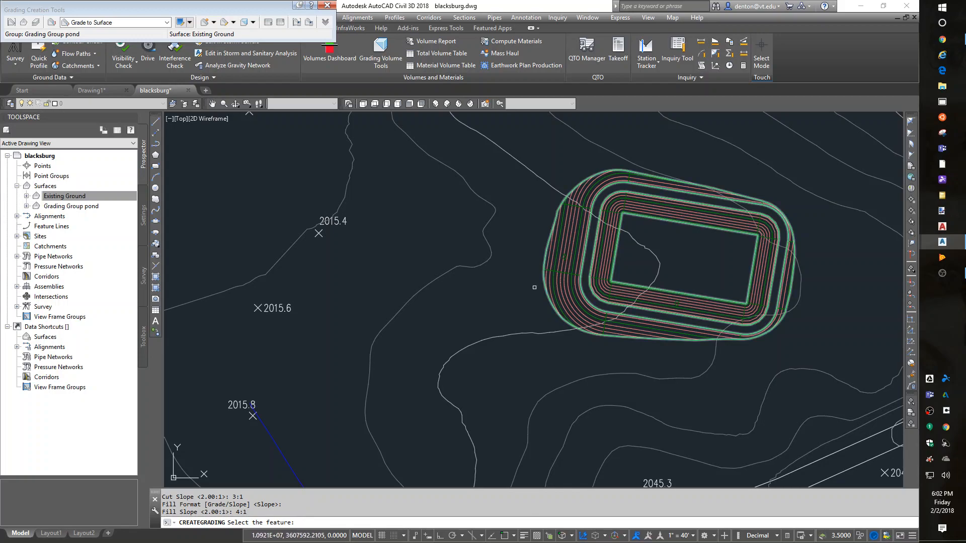
{"action": "key", "text": "Escape"}
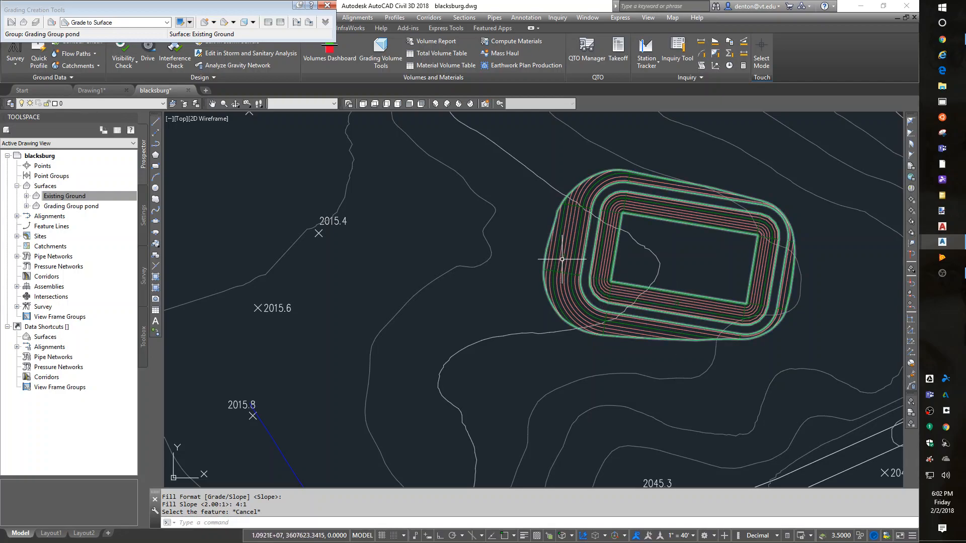
Create grading infills in the pond bottom and in the strip between the inner and outer outlines, then close the grading tools.
{"action": "left_click", "coordinate": [214, 22]}
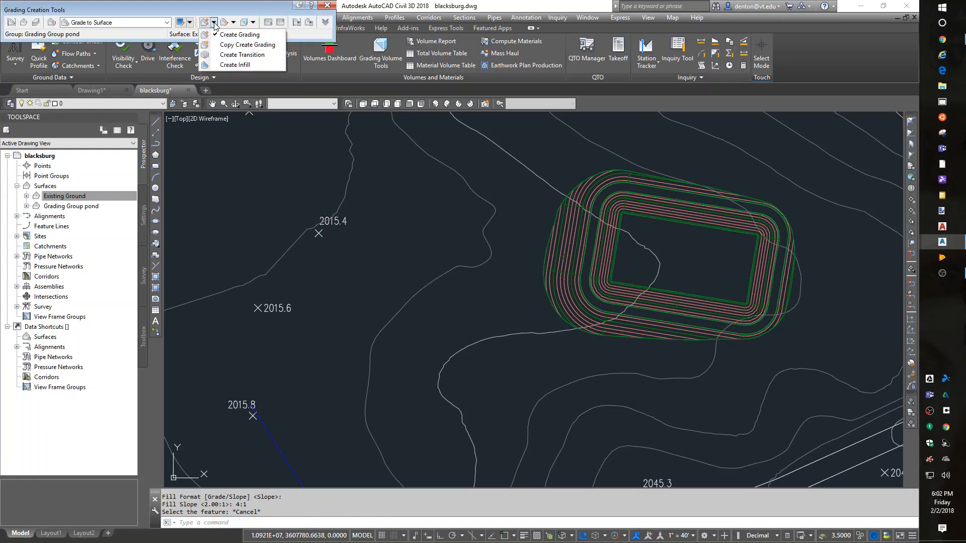
{"action": "left_click", "coordinate": [233, 65]}
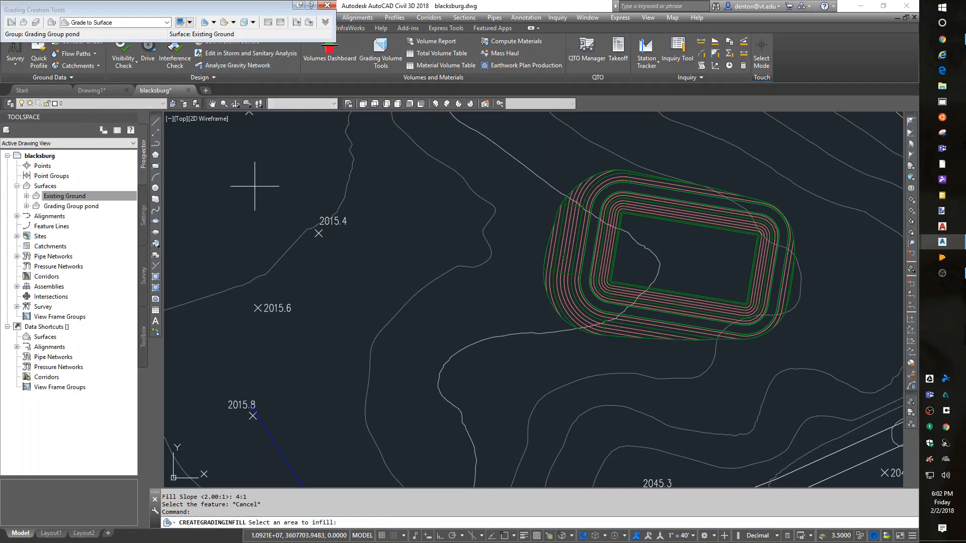
{"action": "left_click", "coordinate": [704, 254]}
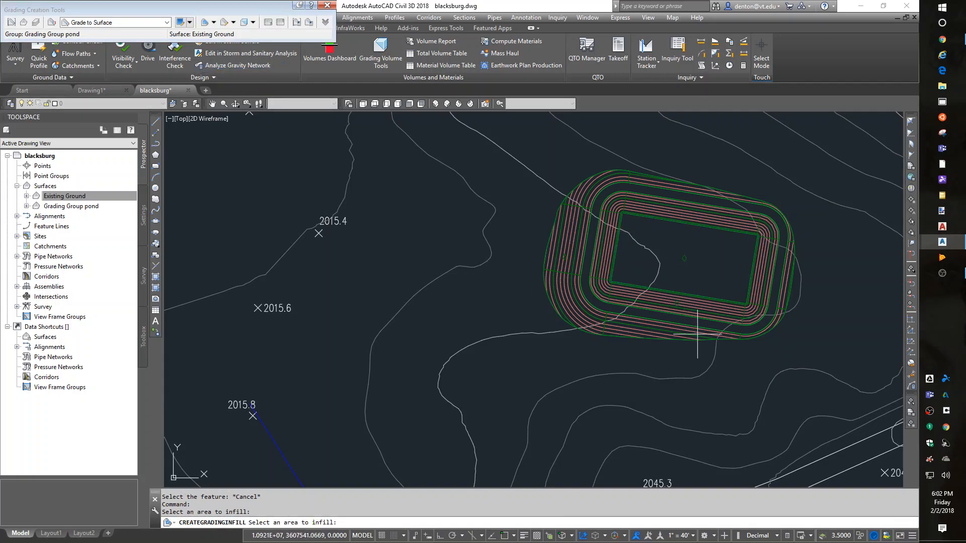
{"action": "left_click", "coordinate": [692, 319]}
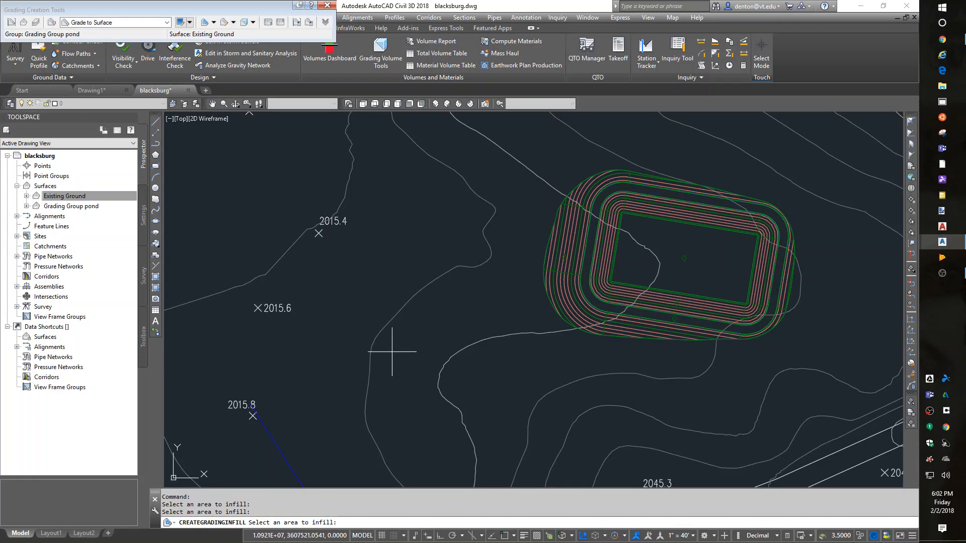
{"action": "key", "text": "Return"}
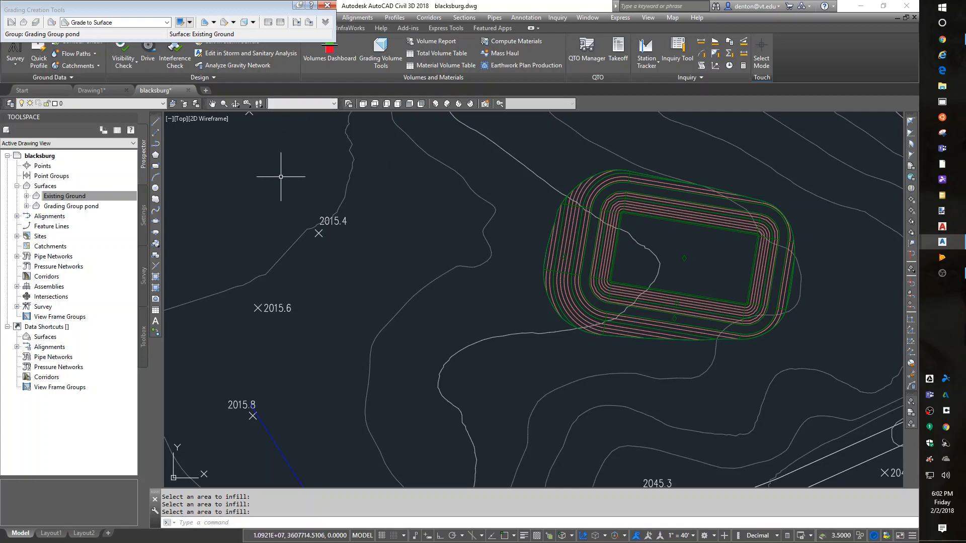
{"action": "left_click", "coordinate": [327, 5]}
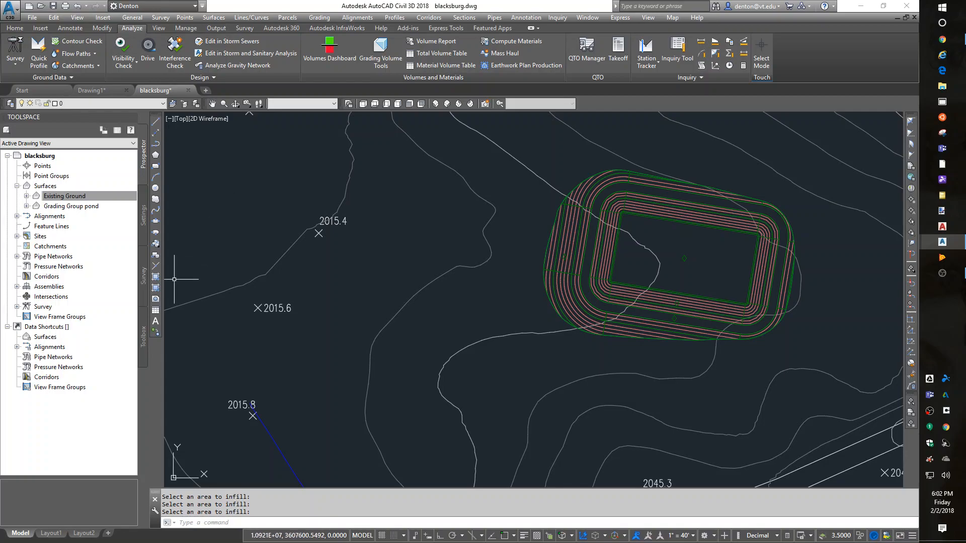
Check the cut, fill and net volumes in the properties of Grading Group pond under Site 1.
{"action": "left_click", "coordinate": [17, 236]}
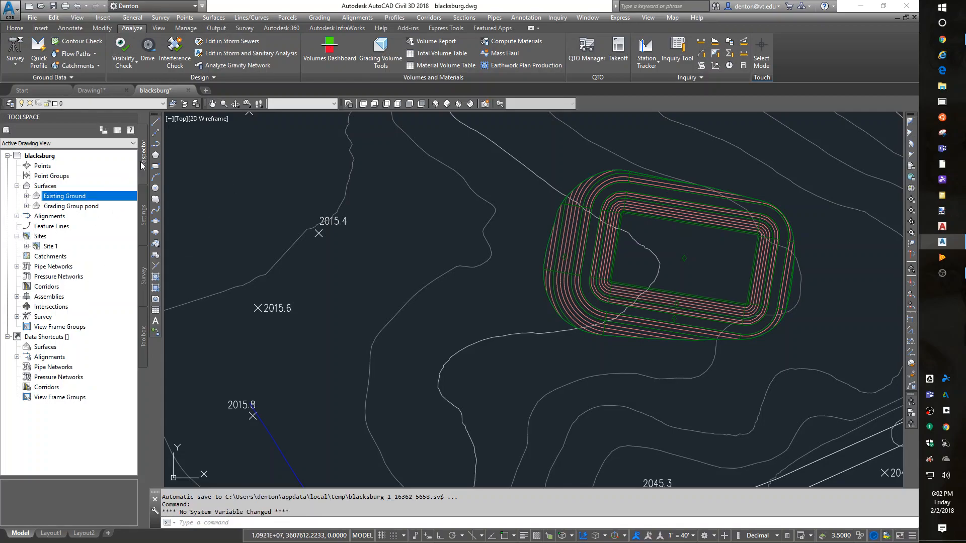
{"action": "left_click", "coordinate": [27, 246]}
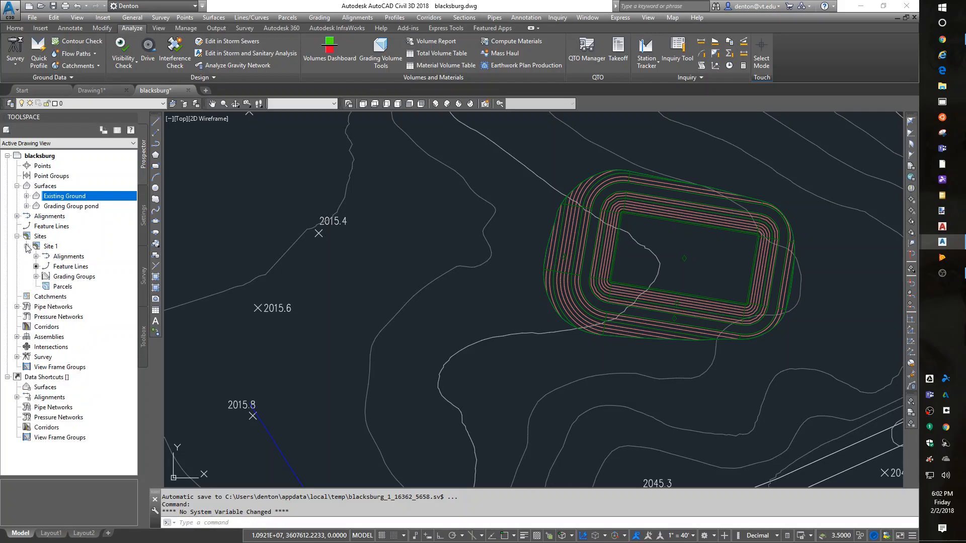
{"action": "left_click", "coordinate": [36, 276]}
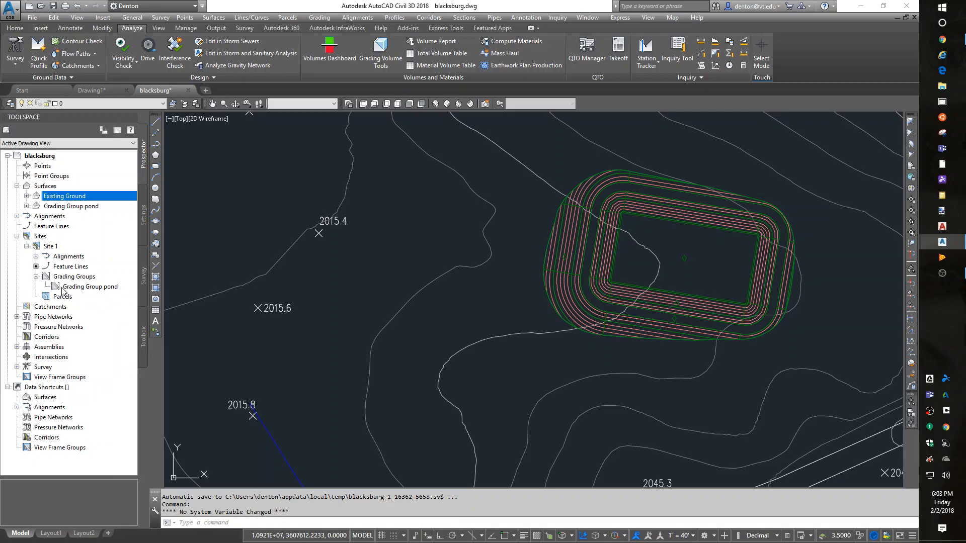
{"action": "right_click", "coordinate": [60, 287]}
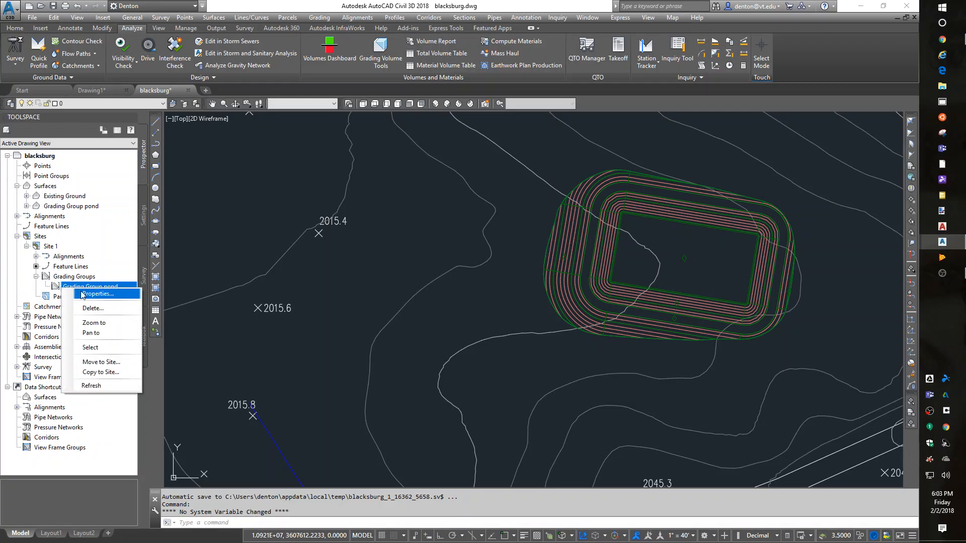
{"action": "left_click", "coordinate": [83, 294]}
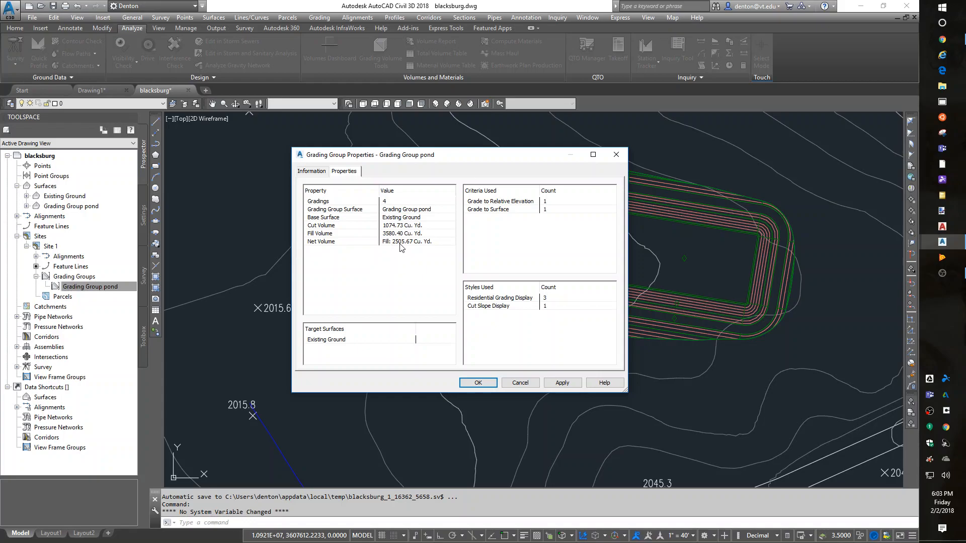
{"action": "left_click", "coordinate": [479, 383]}
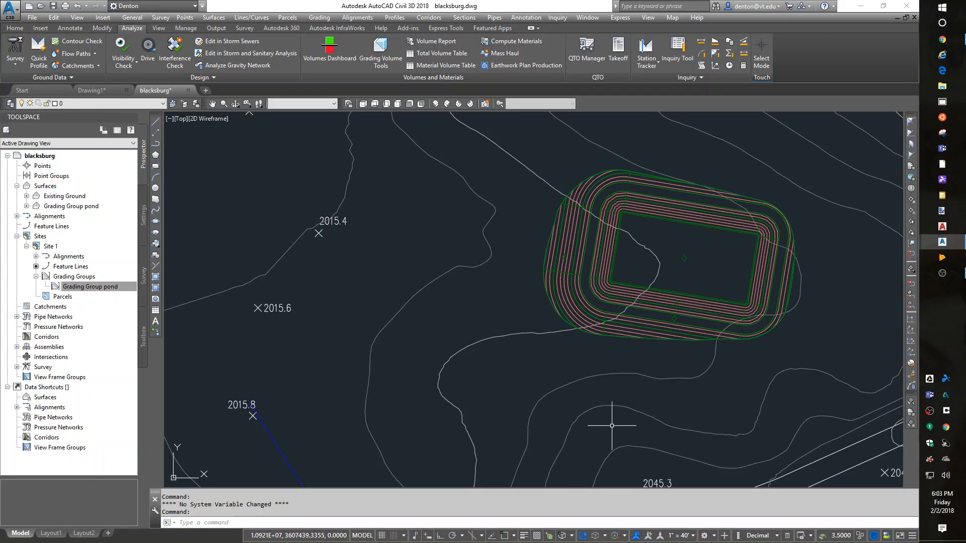
Select all objects of Grading Group pond and move them by a displacement of 0,0,-2.
{"action": "mouse_move", "coordinate": [570, 413]}
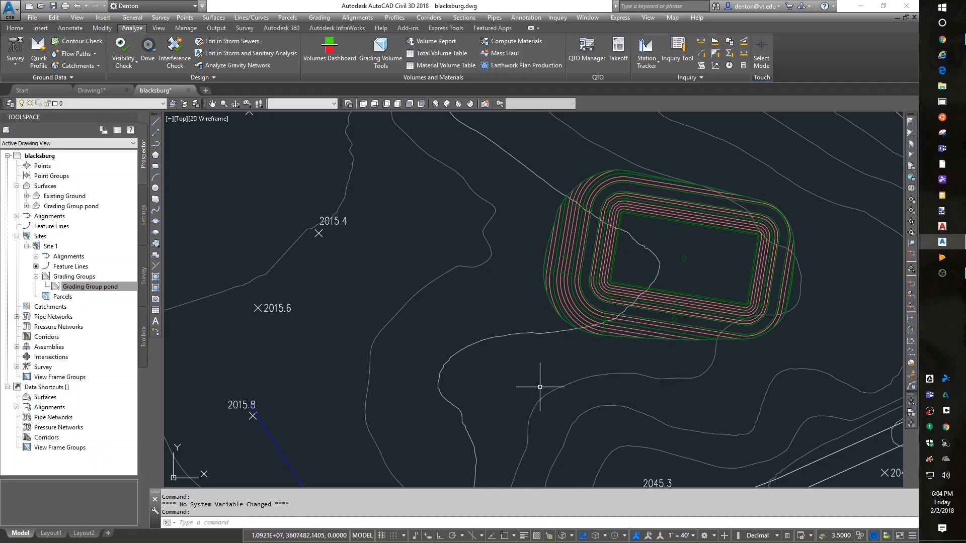
{"action": "left_click", "coordinate": [80, 286]}
{"action": "right_click", "coordinate": [80, 289]}
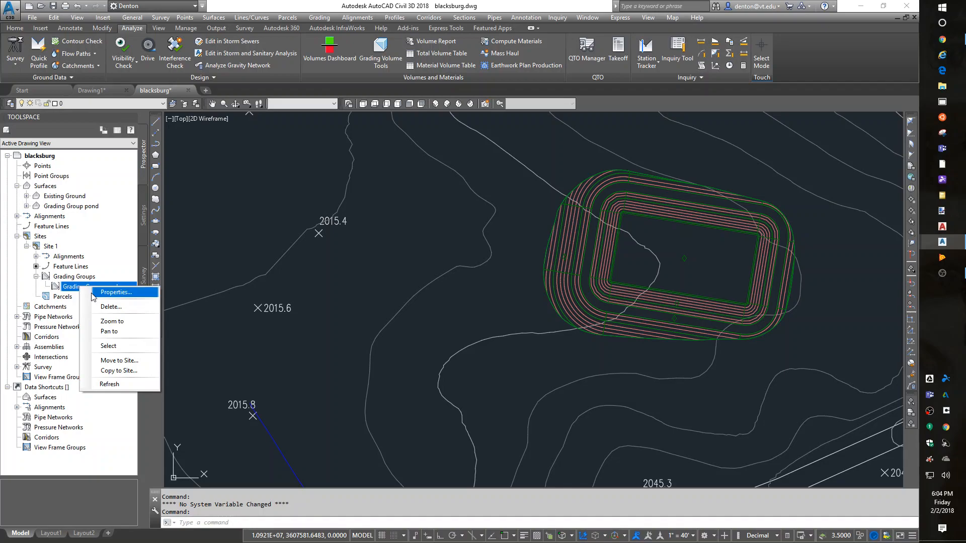
{"action": "left_click", "coordinate": [121, 346]}
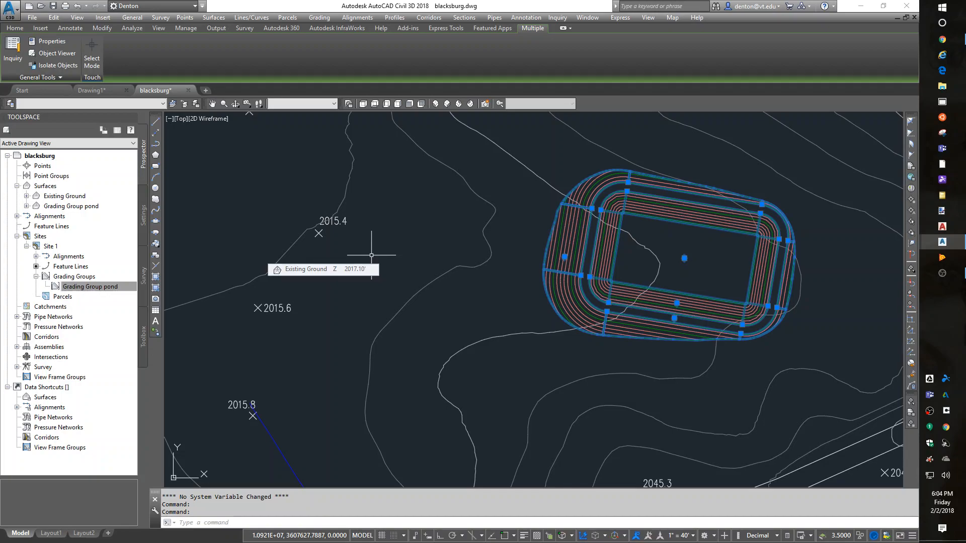
{"action": "type", "text": "m"}
{"action": "key", "text": "Return"}
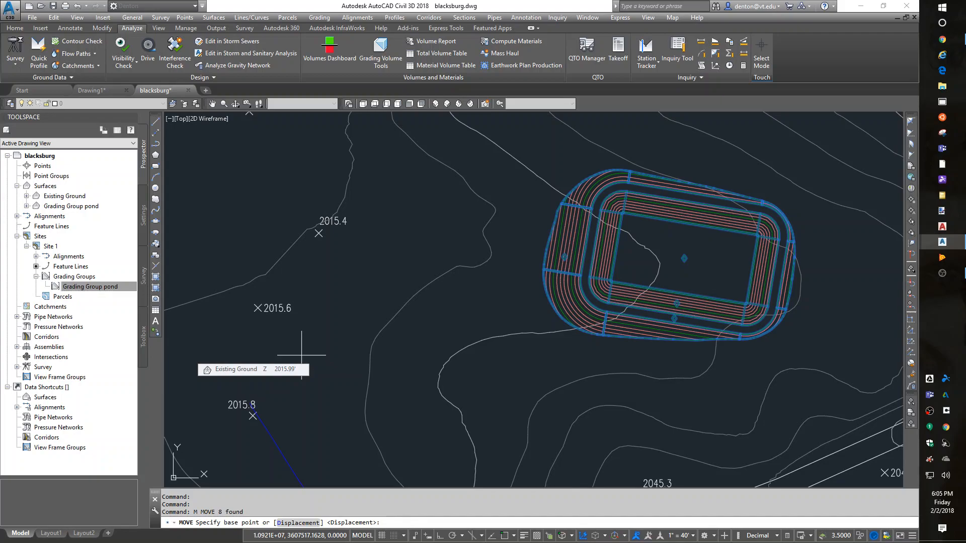
{"action": "type", "text": "0"}
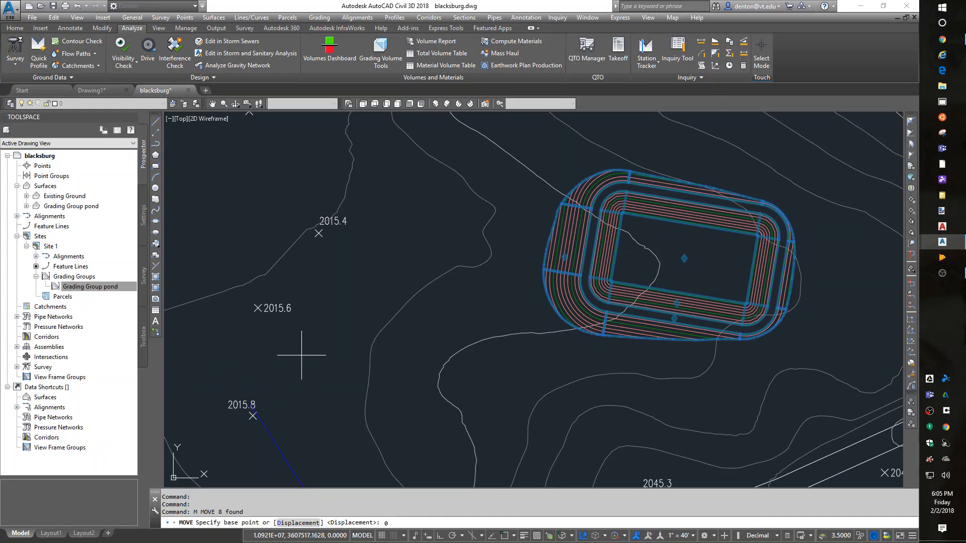
{"action": "type", "text": ",0,-2"}
{"action": "key", "text": "Return"}
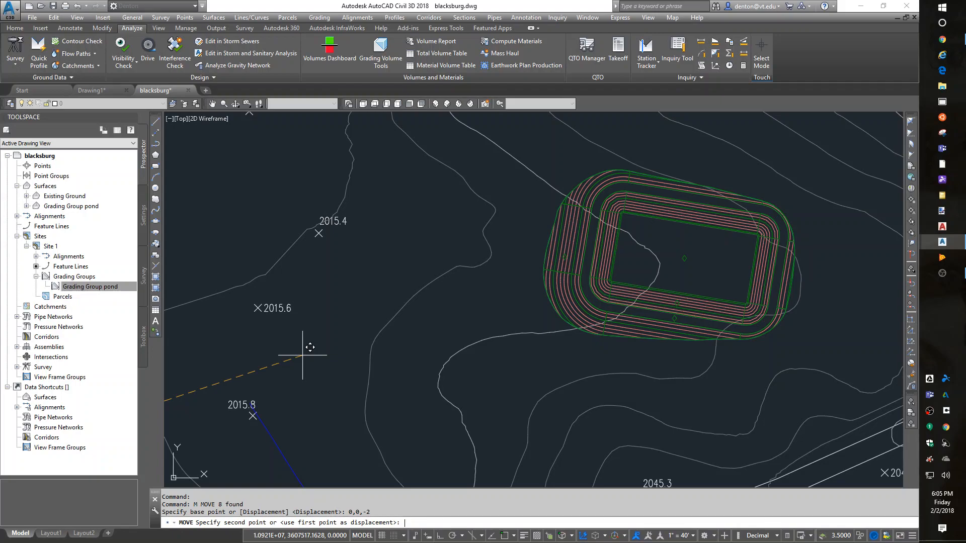
{"action": "key", "text": "Return"}
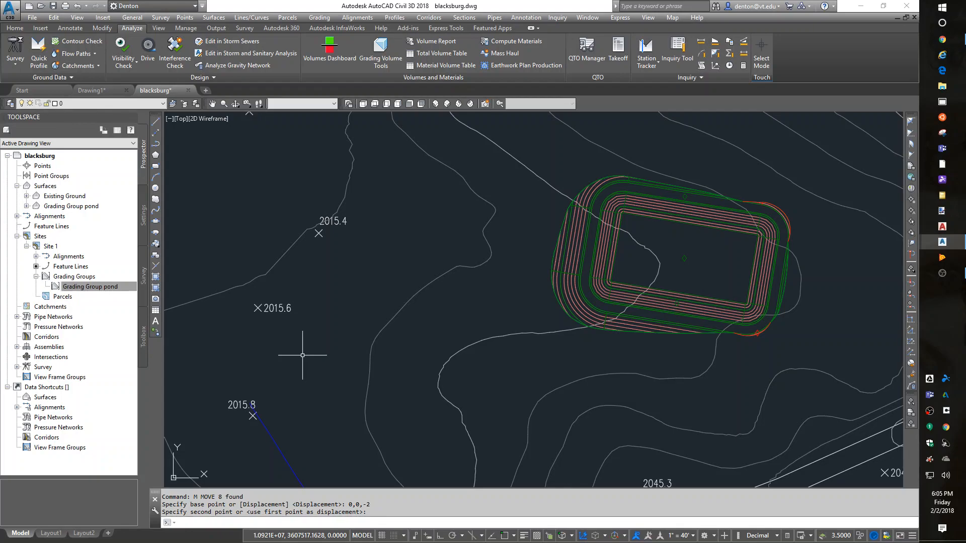
Reopen the properties of Grading Group pond to review its volumes after the move.
{"action": "left_click", "coordinate": [89, 287]}
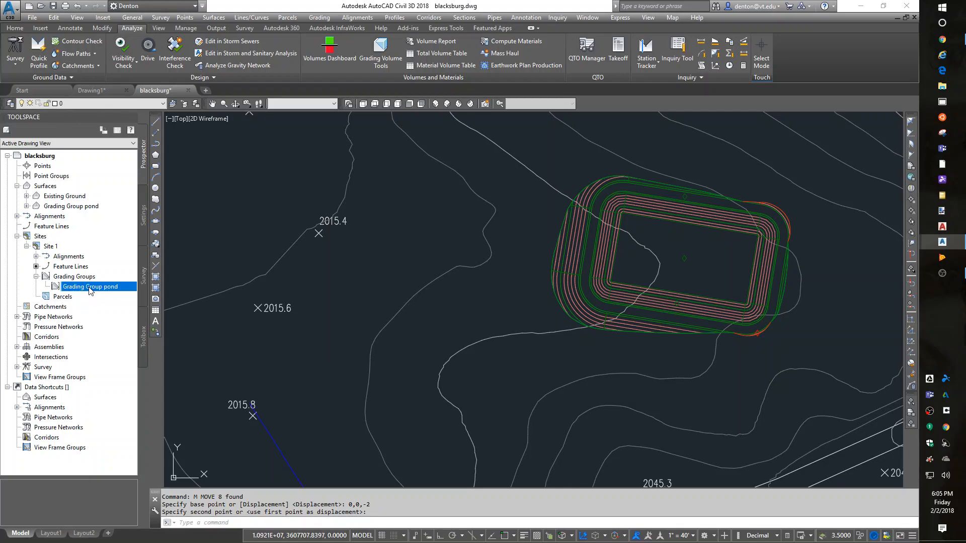
{"action": "right_click", "coordinate": [93, 290]}
{"action": "left_click", "coordinate": [116, 291]}
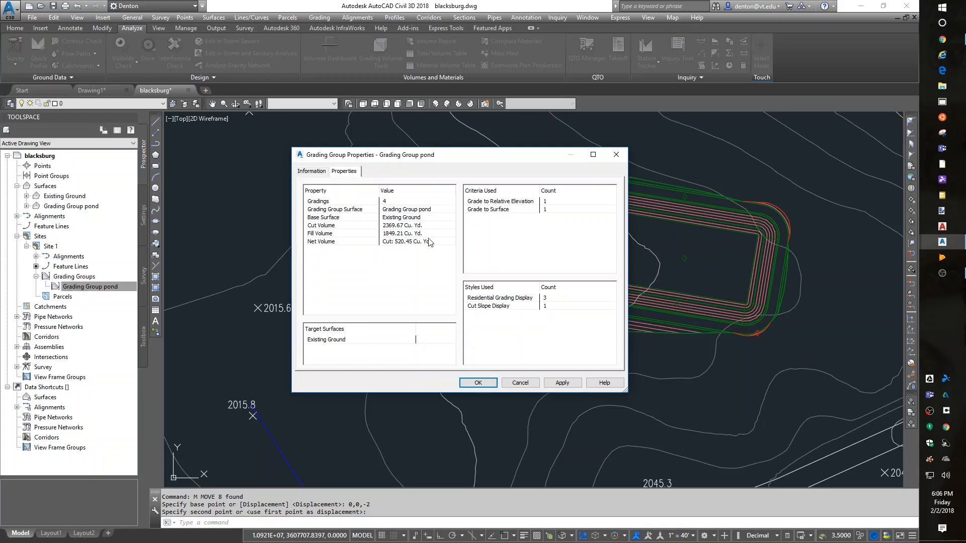
Switch to the Windows Calculator and place it clear of the grading group's volume values.
{"action": "left_click", "coordinate": [941, 9]}
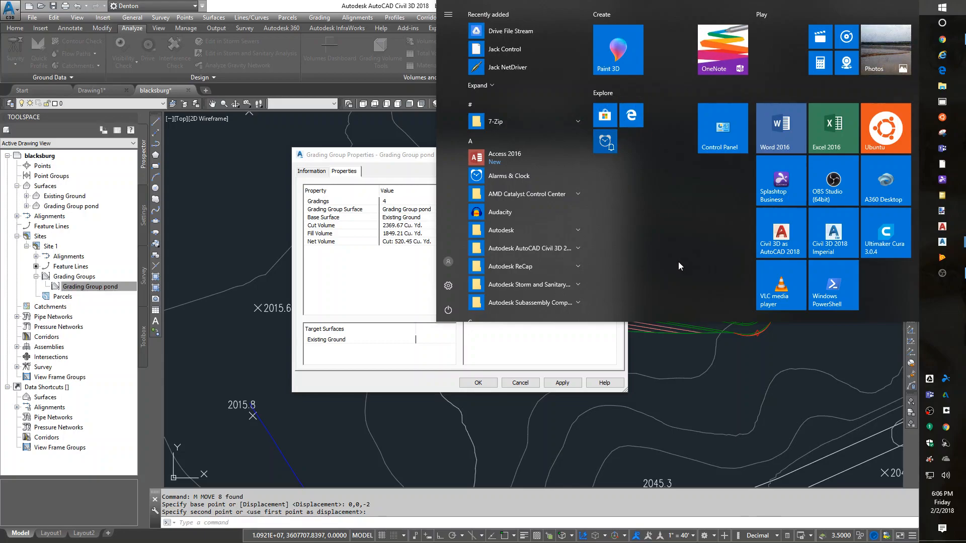
{"action": "scroll", "coordinate": [545, 215], "scroll_direction": "down", "scroll_amount": 5}
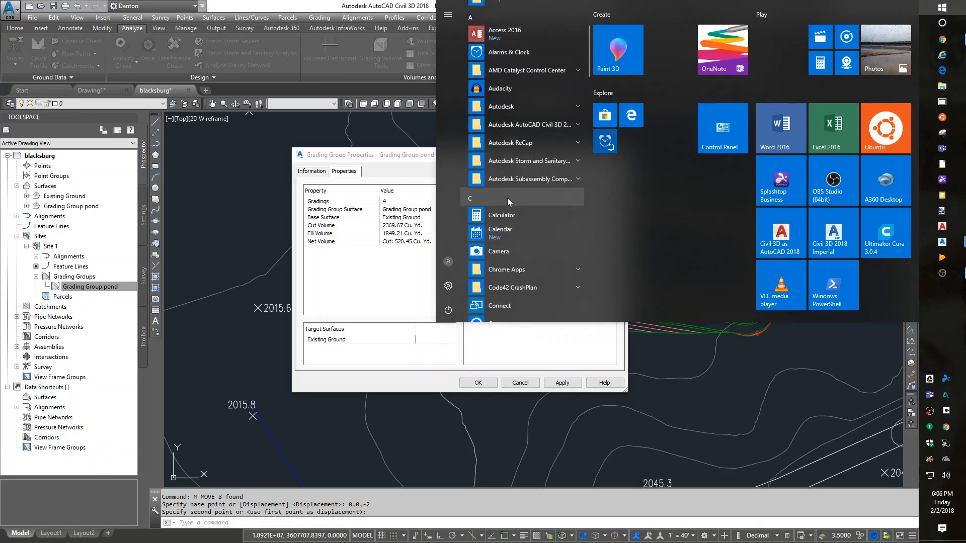
{"action": "left_click", "coordinate": [499, 145]}
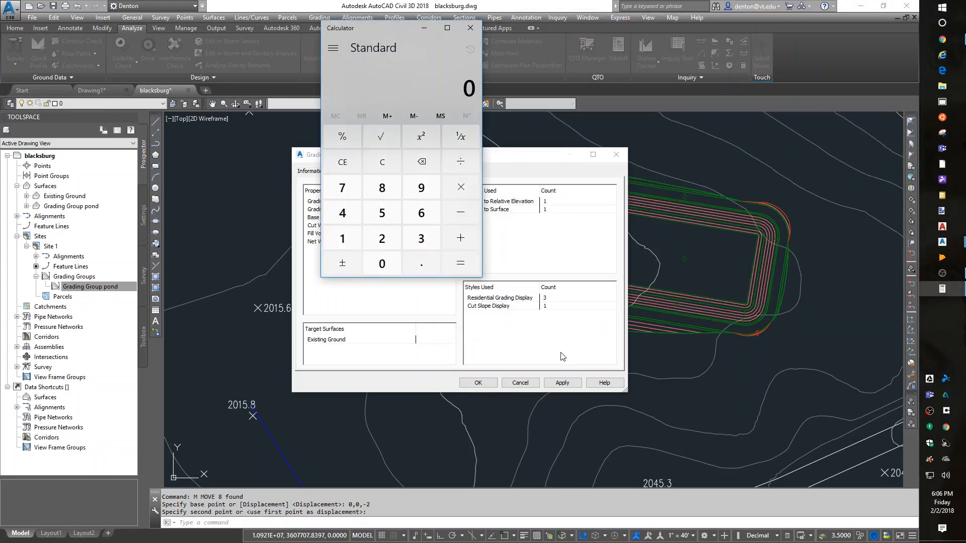
{"action": "left_click_drag", "start_coordinate": [398, 26], "coordinate": [695, 110]}
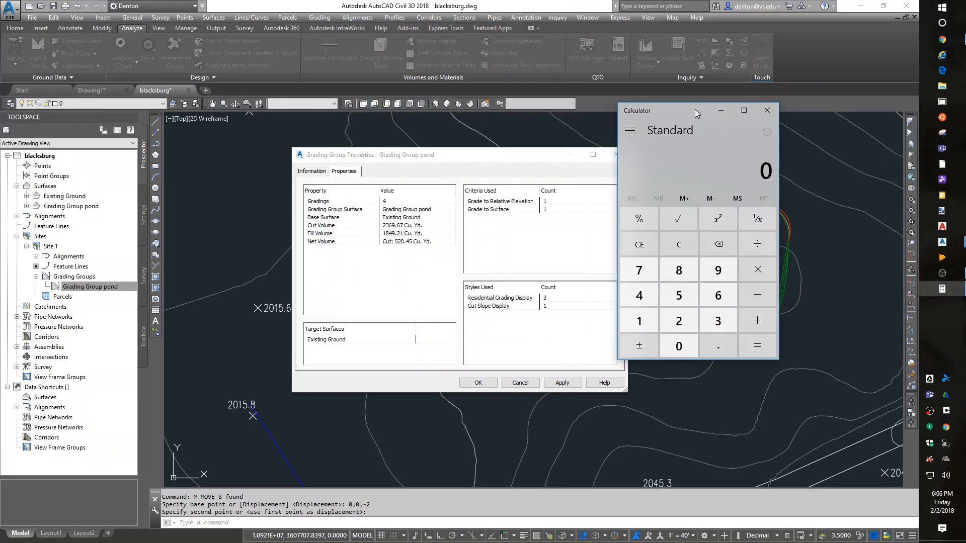
Divide the rounded net cut volume of 520 by 4200 in the Calculator.
{"action": "left_click", "coordinate": [682, 299]}
{"action": "left_click", "coordinate": [682, 318]}
{"action": "left_click", "coordinate": [681, 347]}
{"action": "left_click", "coordinate": [755, 251]}
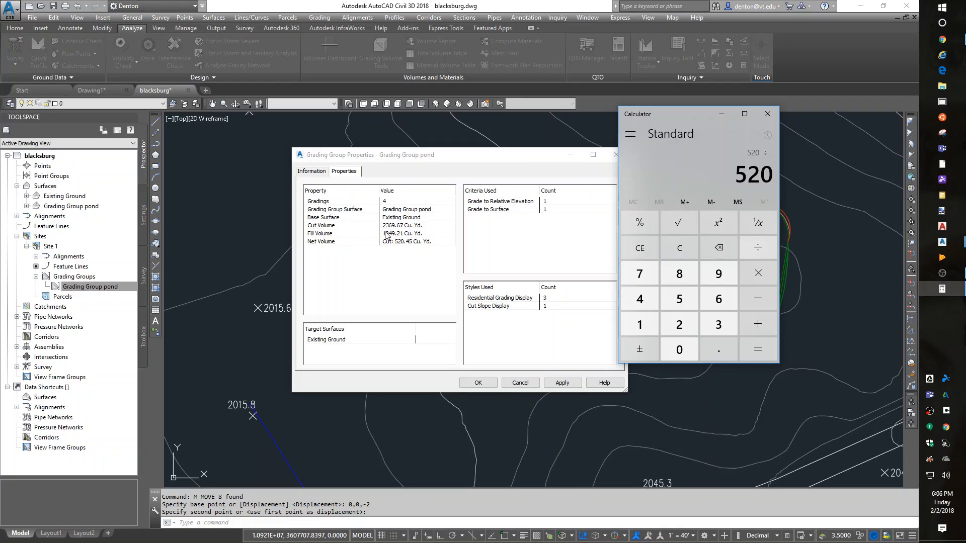
{"action": "left_click", "coordinate": [653, 299]}
{"action": "left_click", "coordinate": [678, 324]}
{"action": "left_click", "coordinate": [682, 347]}
{"action": "left_click", "coordinate": [681, 347]}
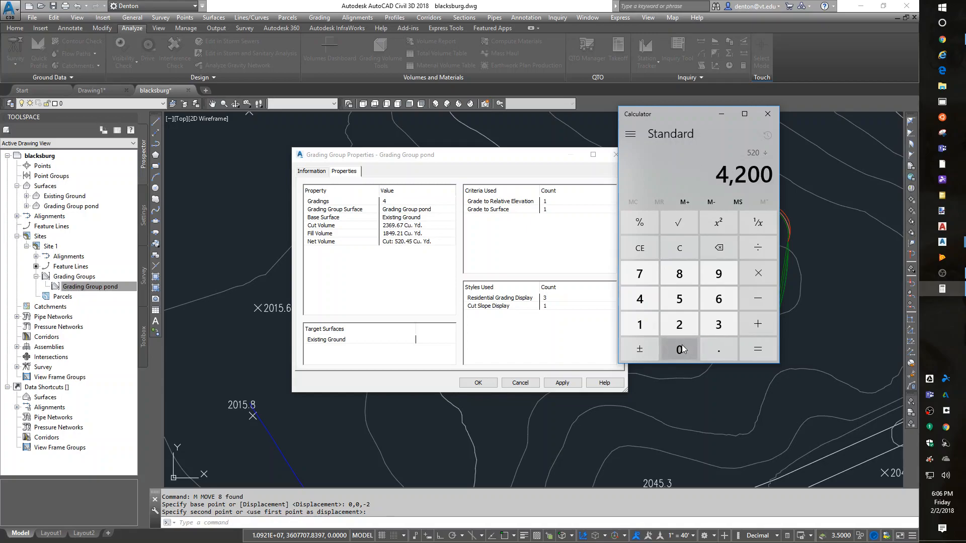
{"action": "left_click", "coordinate": [759, 349]}
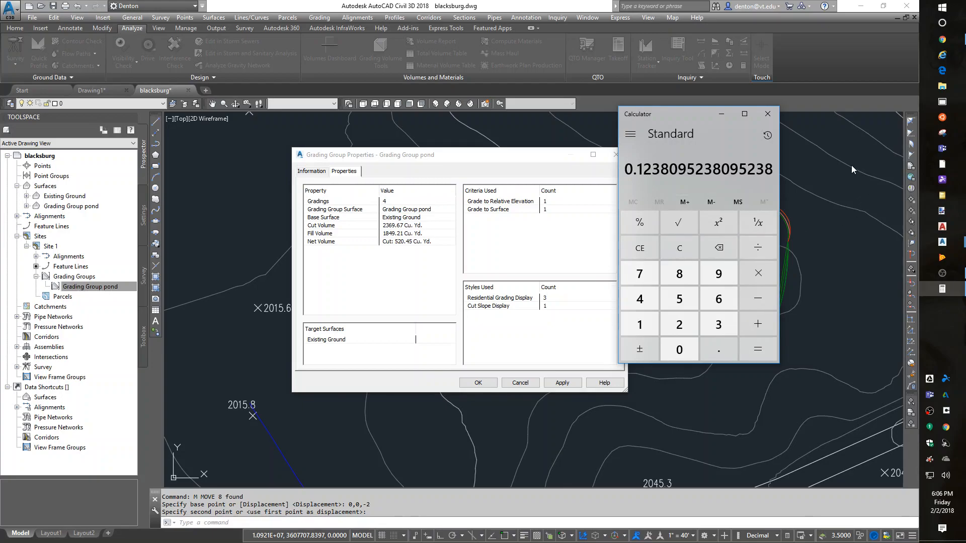
Close the Calculator and the group's properties, and move all objects of Grading Group pond by a displacement of 0,0,.25.
{"action": "left_click", "coordinate": [770, 116]}
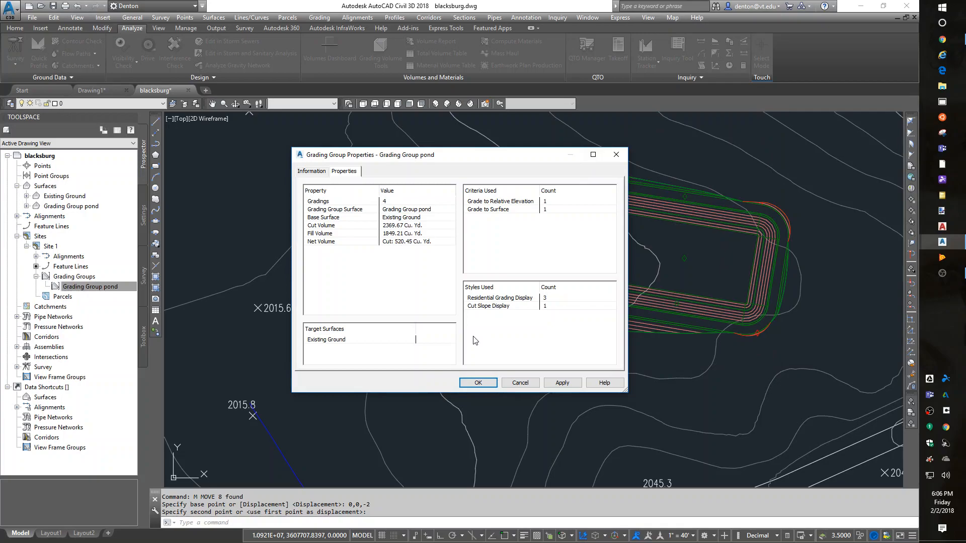
{"action": "left_click", "coordinate": [477, 383]}
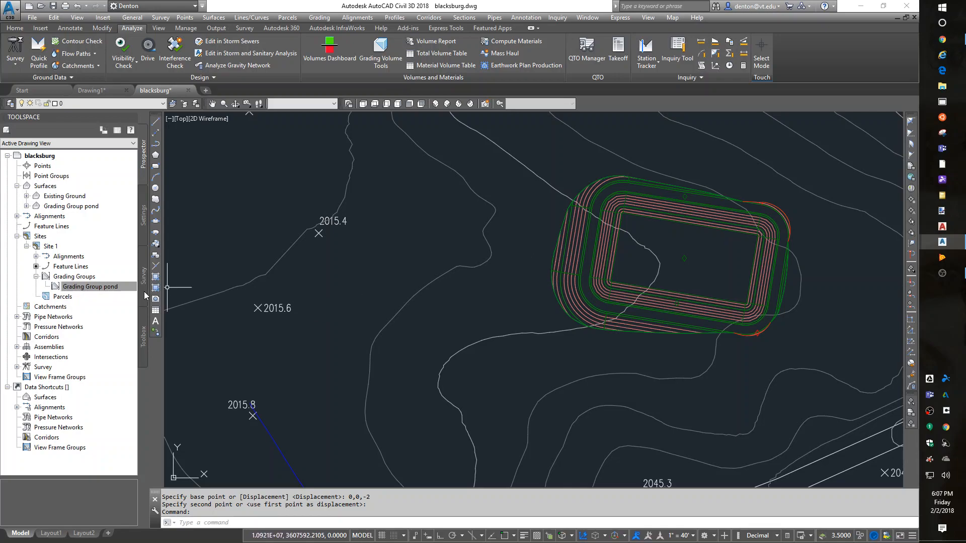
{"action": "right_click", "coordinate": [104, 290]}
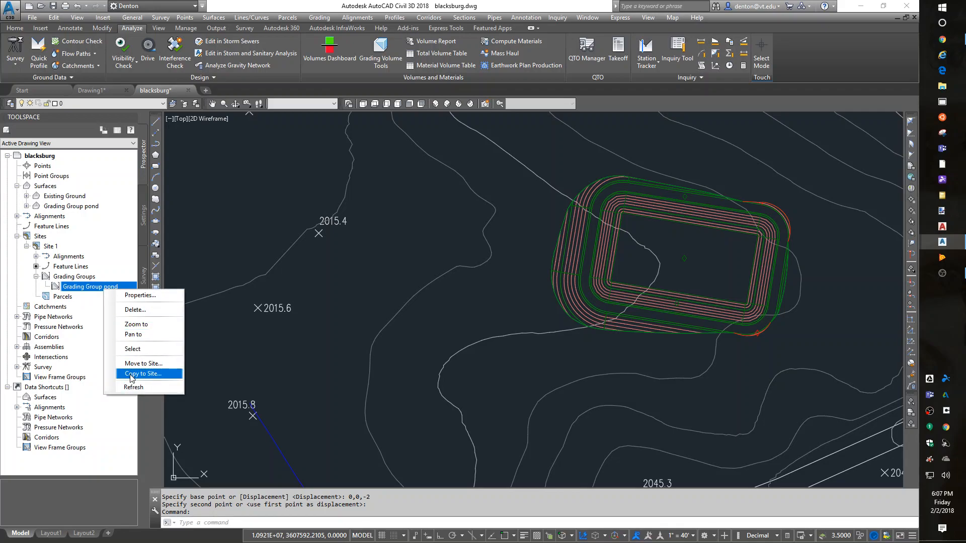
{"action": "left_click", "coordinate": [134, 352]}
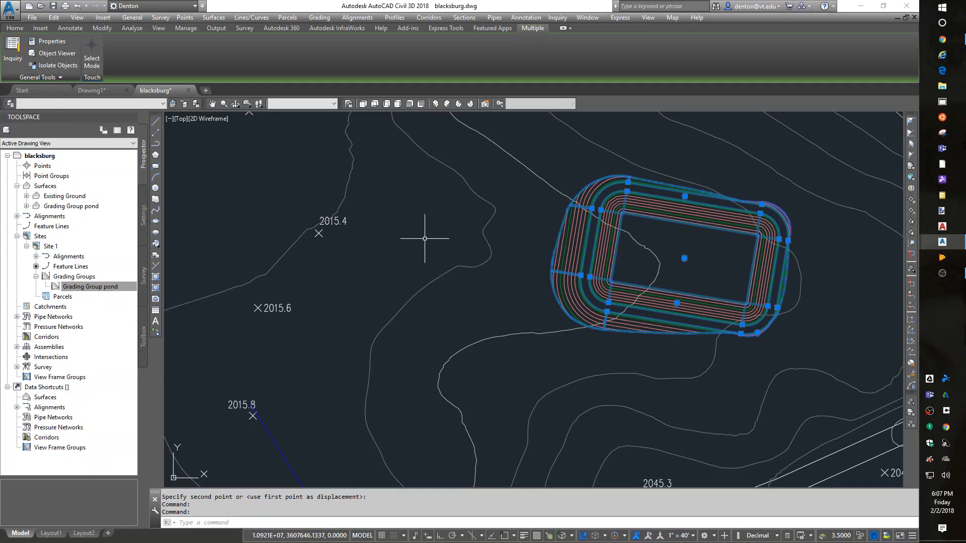
{"action": "mouse_move", "coordinate": [432, 241]}
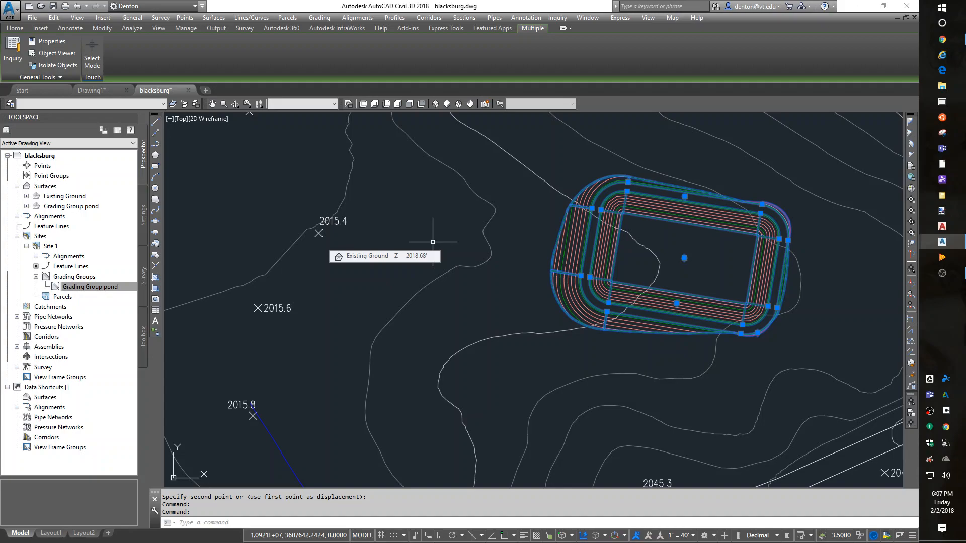
{"action": "type", "text": "m"}
{"action": "key", "text": "Return"}
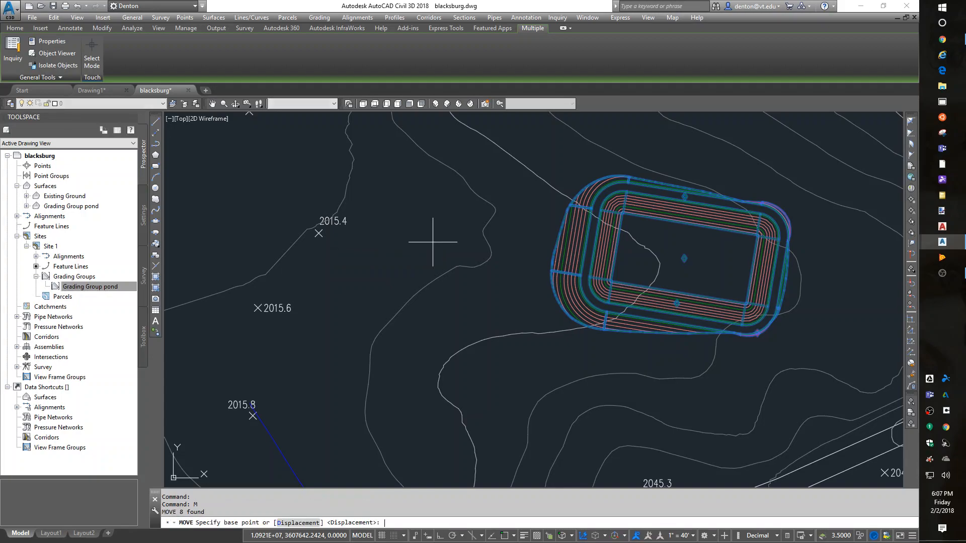
{"action": "type", "text": "0,0,"}
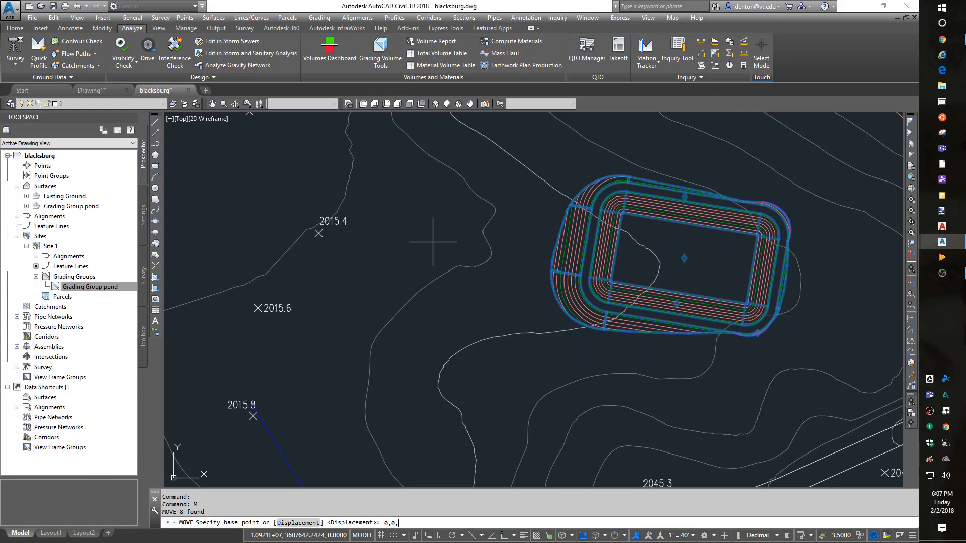
{"action": "type", "text": ".25"}
{"action": "key", "text": "Return"}
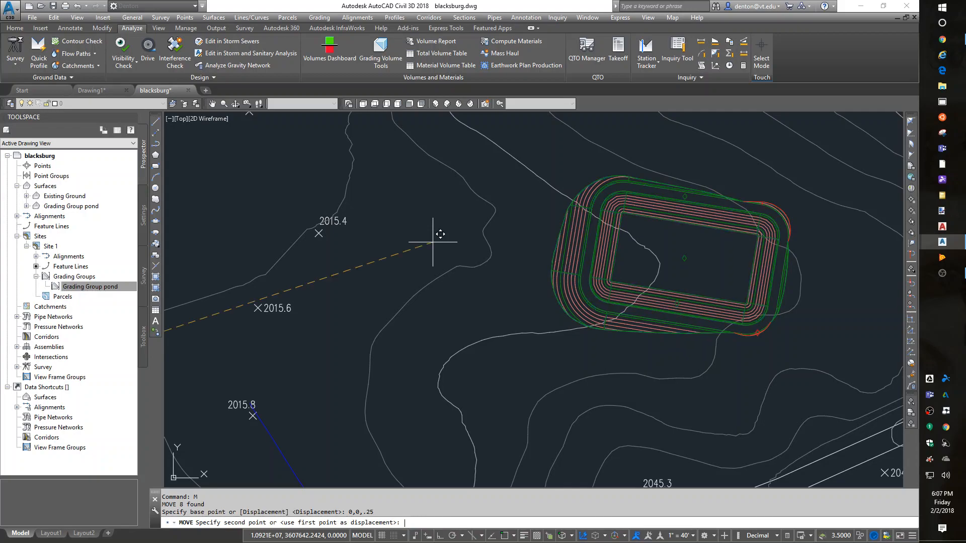
{"action": "key", "text": "Return"}
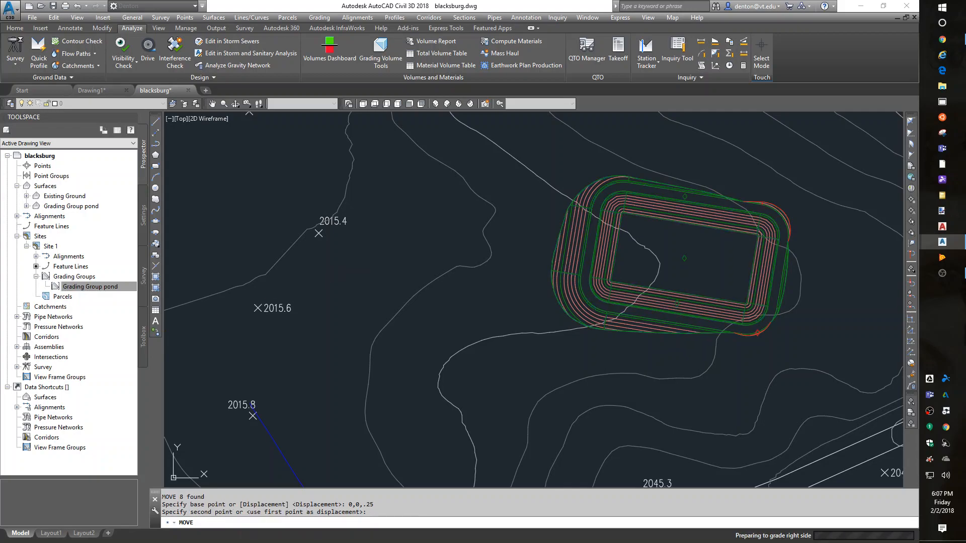
Reopen the properties of Grading Group pond to review its volumes, and switch to the Windows Calculator.
{"action": "right_click", "coordinate": [84, 288]}
{"action": "left_click", "coordinate": [103, 295]}
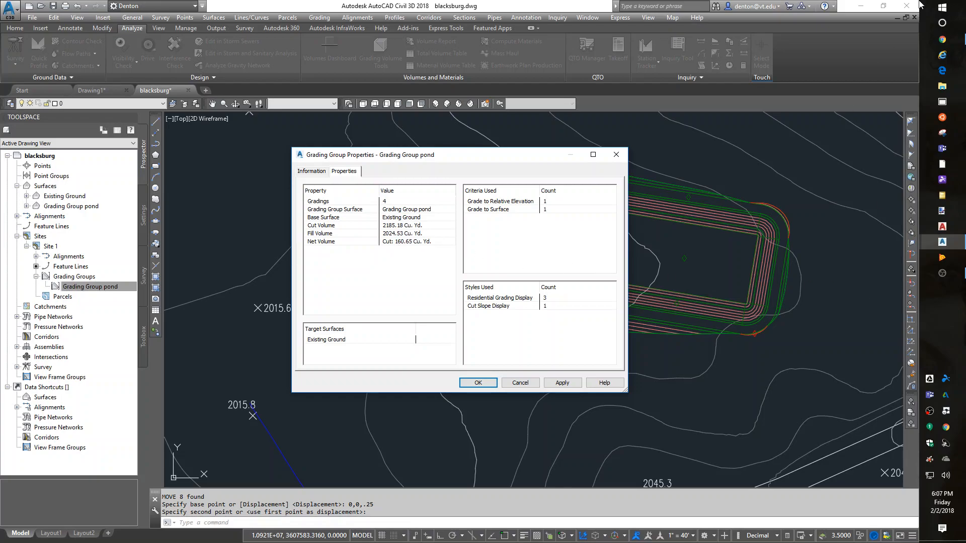
{"action": "left_click", "coordinate": [942, 7]}
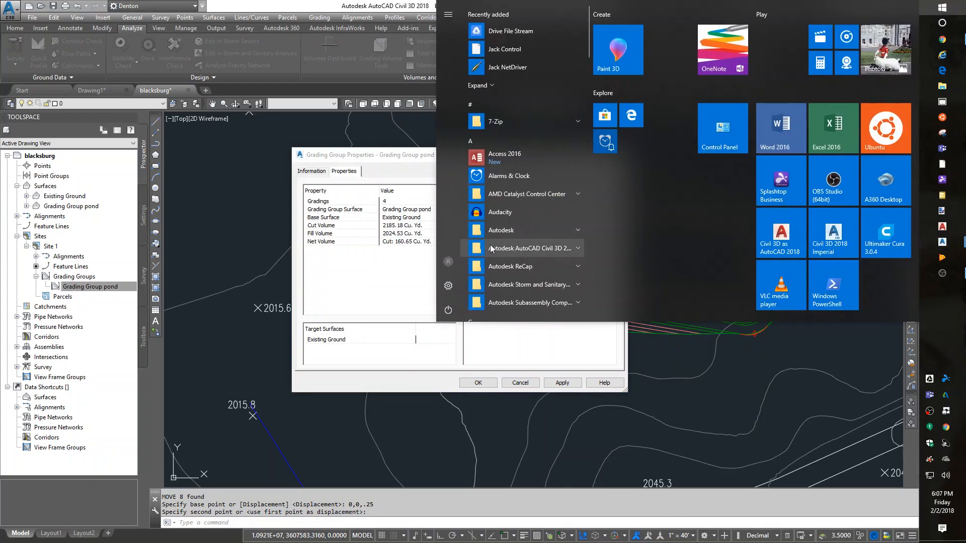
{"action": "scroll", "coordinate": [494, 200], "scroll_direction": "down", "scroll_amount": 3}
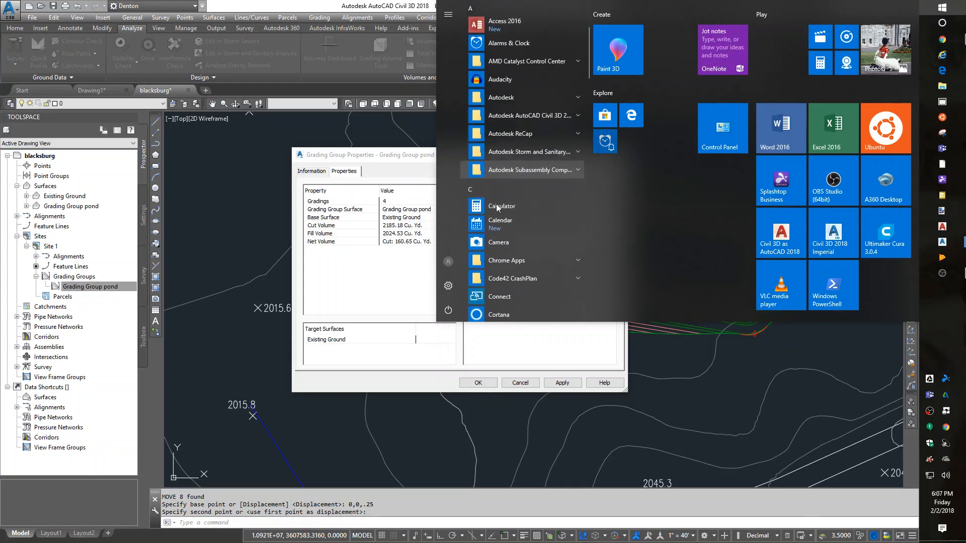
{"action": "left_click", "coordinate": [500, 197]}
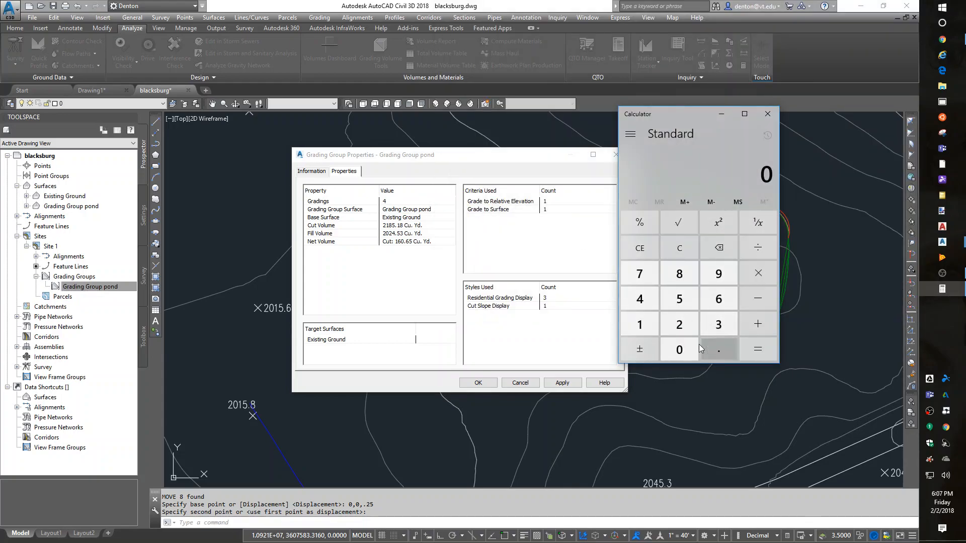
Divide the rounded net cut volume of 160 by 4200, and close the Calculator and the grading group's properties.
{"action": "left_click", "coordinate": [649, 322]}
{"action": "left_click", "coordinate": [718, 299]}
{"action": "left_click", "coordinate": [683, 347]}
{"action": "left_click", "coordinate": [758, 248]}
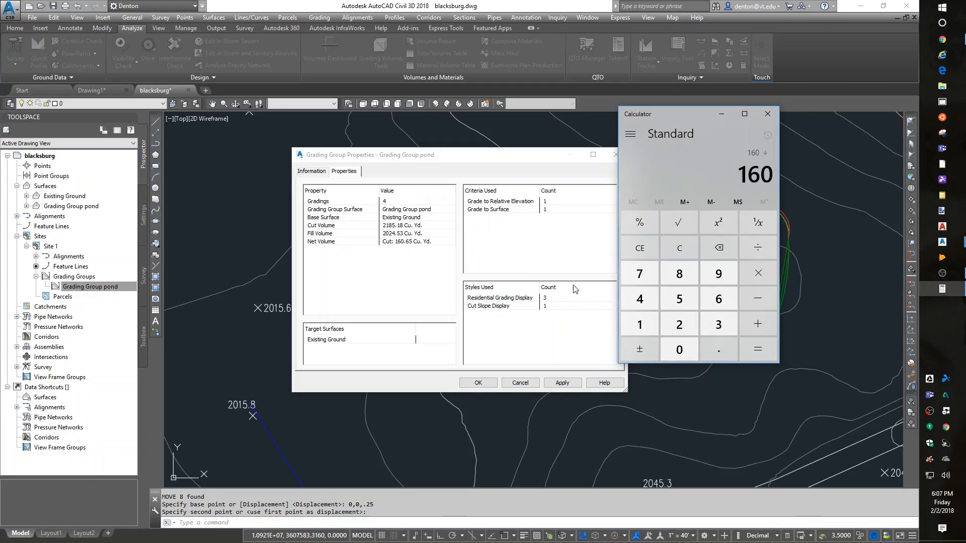
{"action": "left_click", "coordinate": [639, 299]}
{"action": "left_click", "coordinate": [680, 323]}
{"action": "left_click", "coordinate": [680, 348]}
{"action": "left_click", "coordinate": [680, 348]}
{"action": "left_click", "coordinate": [761, 350]}
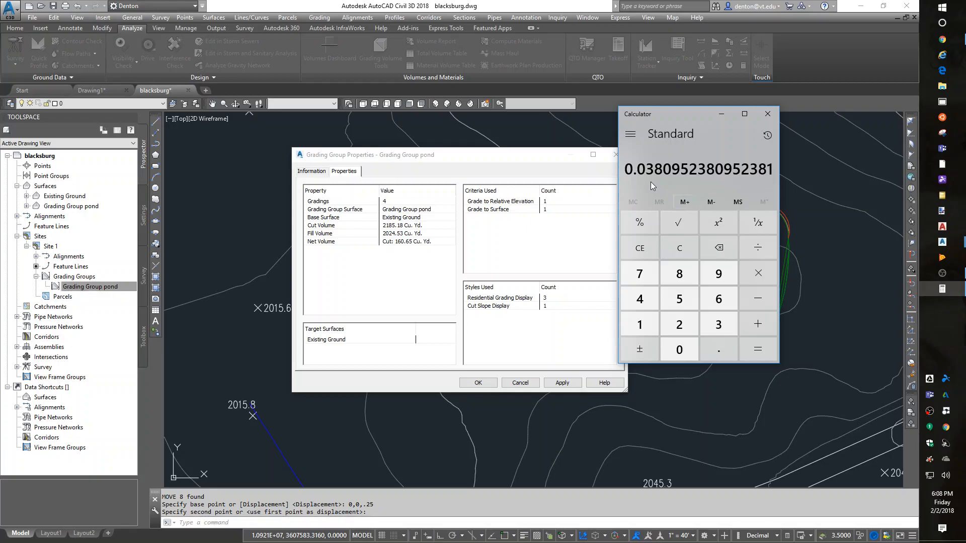
{"action": "left_click", "coordinate": [767, 115]}
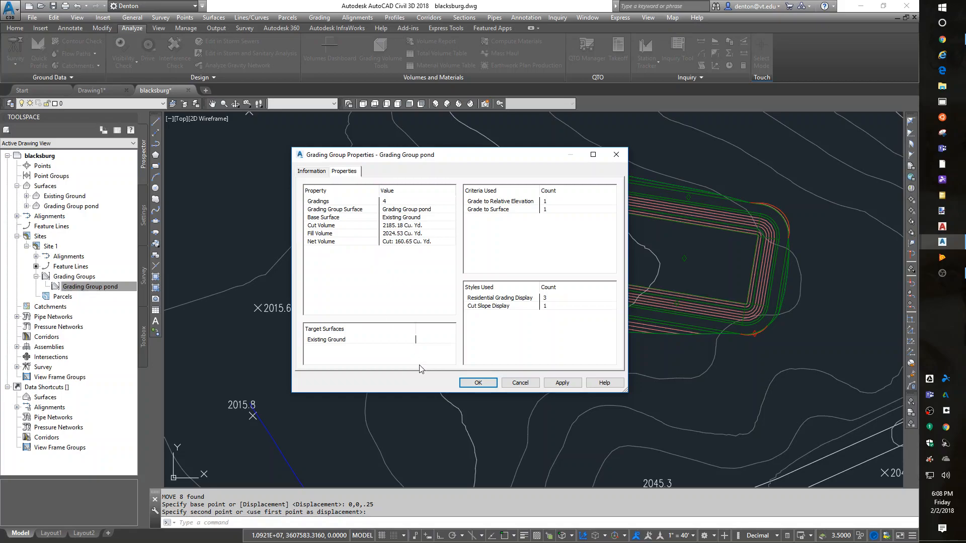
{"action": "left_click", "coordinate": [477, 383]}
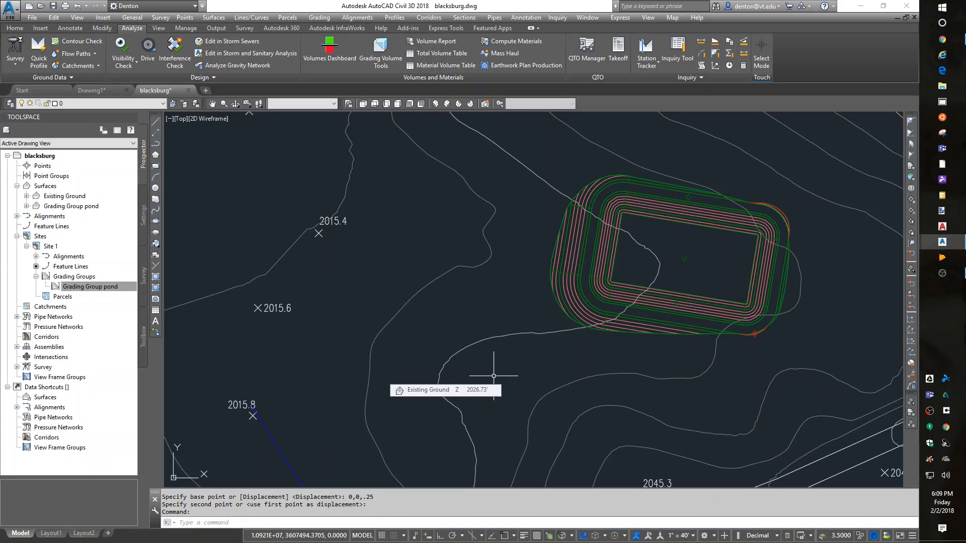
Start inserting a block into the site drawing and open the file selection for its source drawing.
{"action": "scroll", "coordinate": [503, 367], "scroll_direction": "down", "scroll_amount": 6}
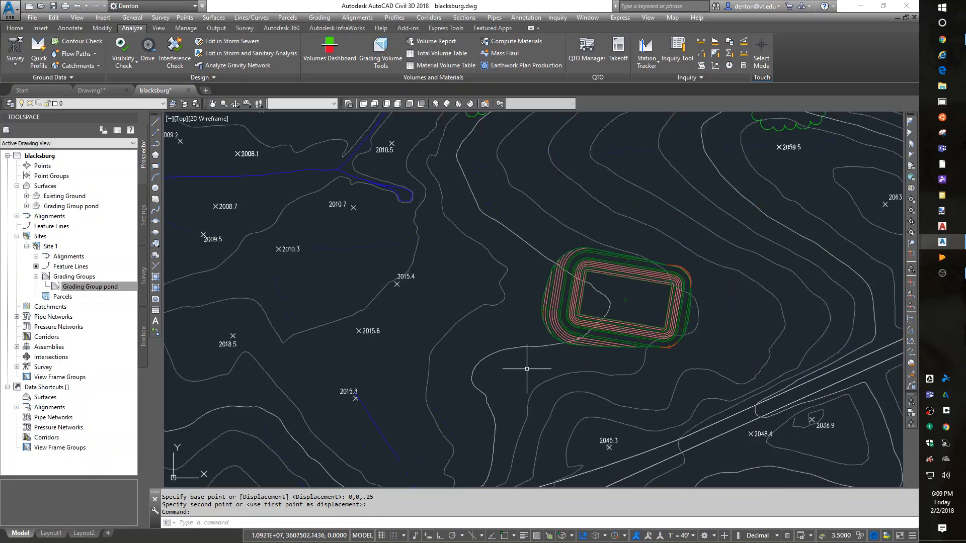
{"action": "middle_click_drag", "start_coordinate": [655, 277], "coordinate": [604, 246]}
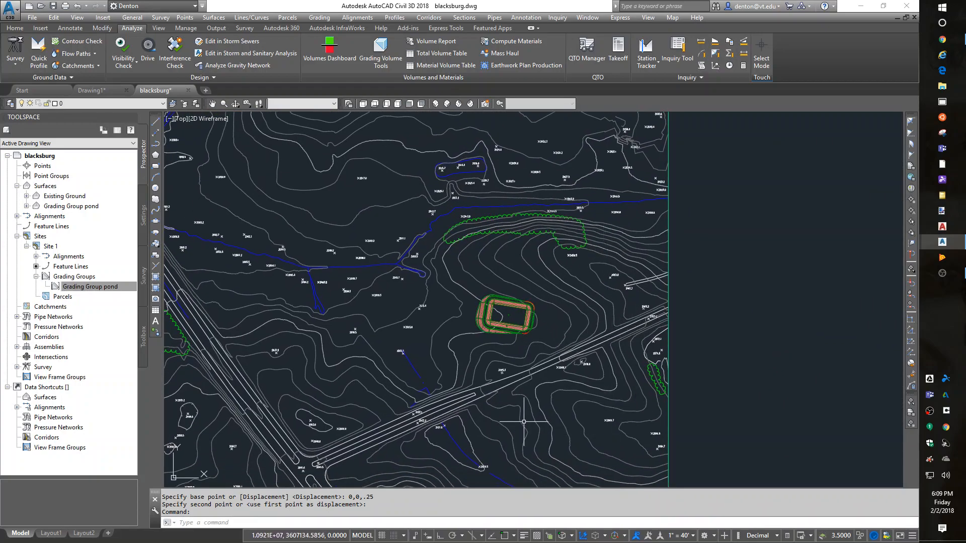
{"action": "scroll", "coordinate": [500, 366], "scroll_direction": "up", "scroll_amount": 3}
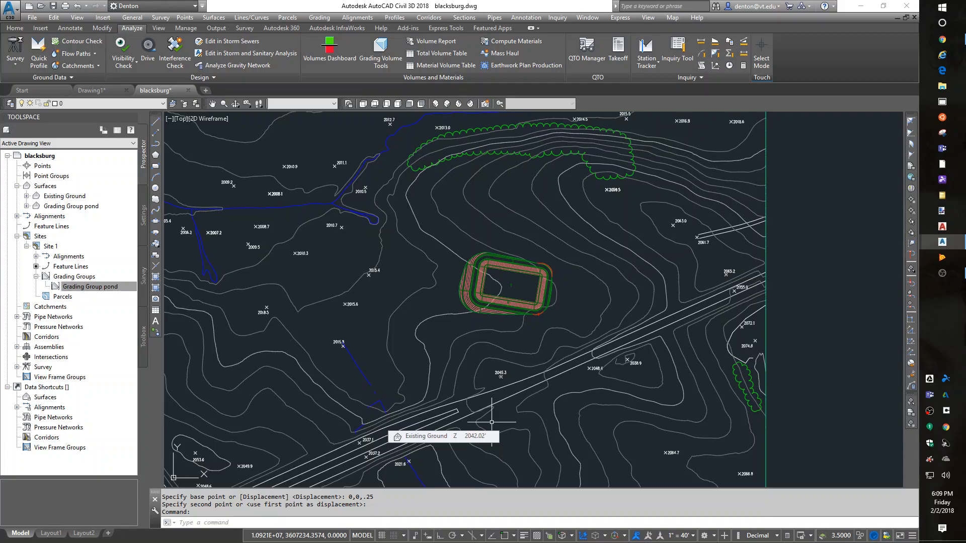
{"action": "type", "text": "i"}
{"action": "key", "text": "Return"}
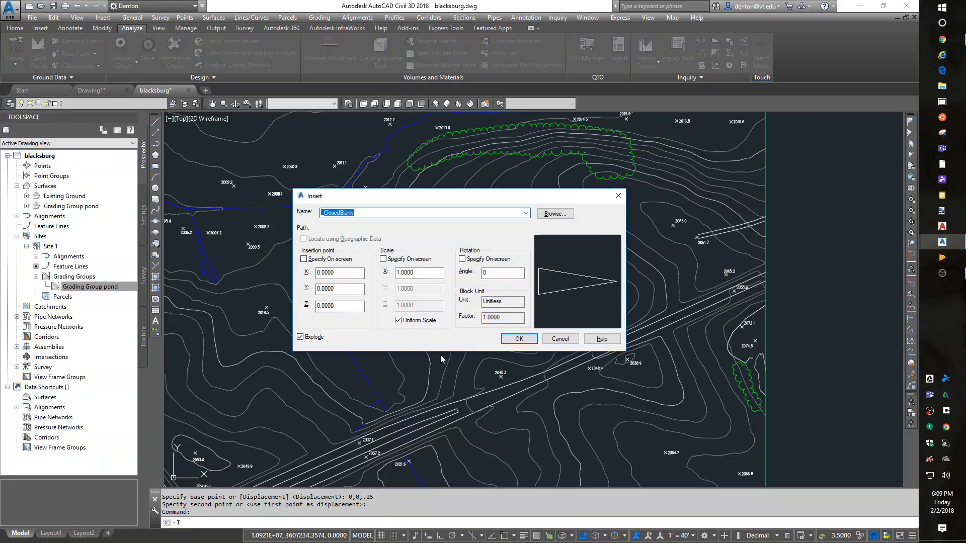
{"action": "left_click", "coordinate": [555, 213]}
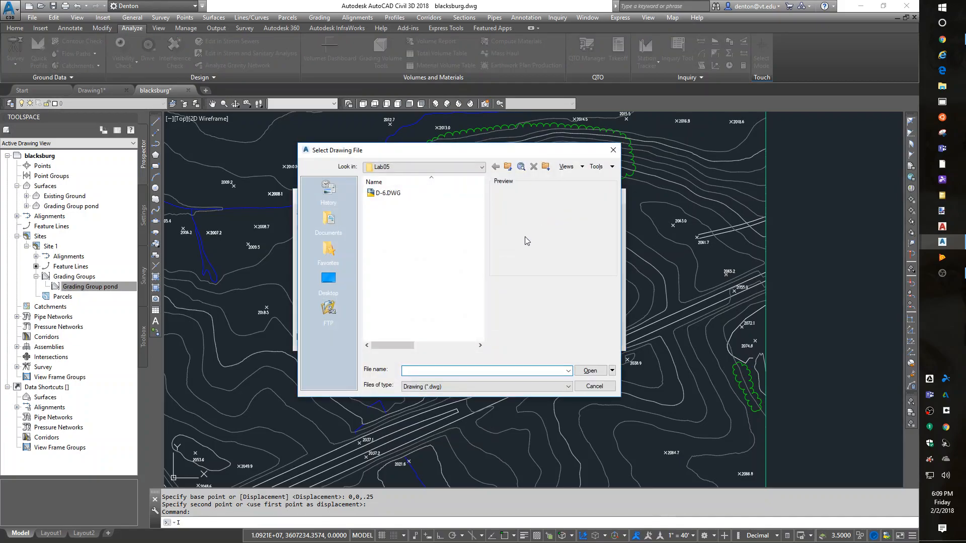
Look through the VT CAD Tools folder on Local Disk (C:) for a drawing to insert.
{"action": "left_click", "coordinate": [384, 168]}
{"action": "scroll", "coordinate": [419, 215], "scroll_direction": "up", "scroll_amount": 1}
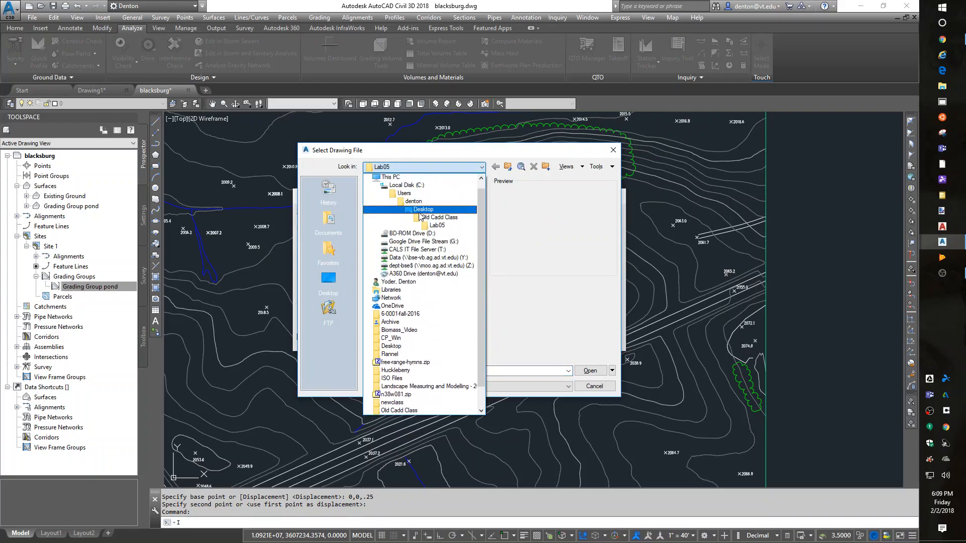
{"action": "left_click", "coordinate": [416, 186]}
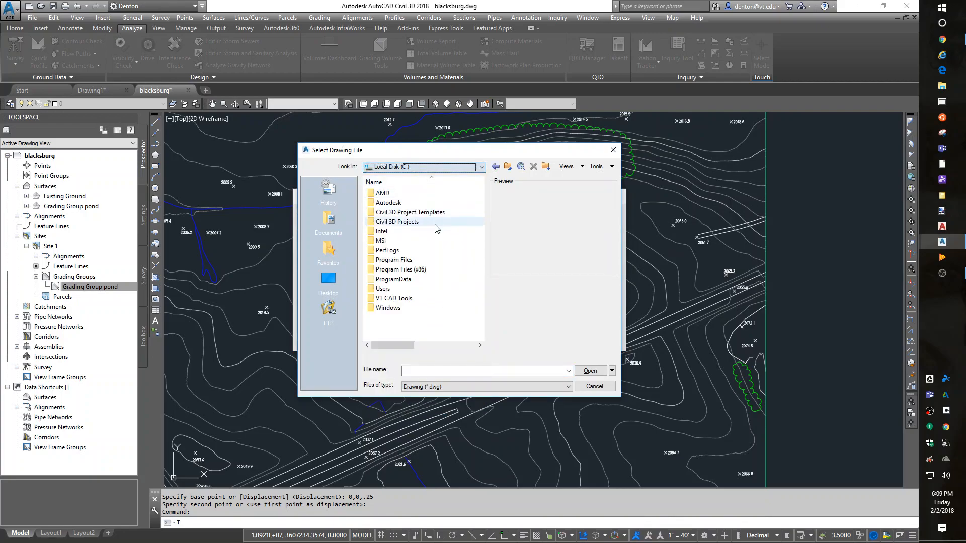
{"action": "double_click", "coordinate": [395, 299]}
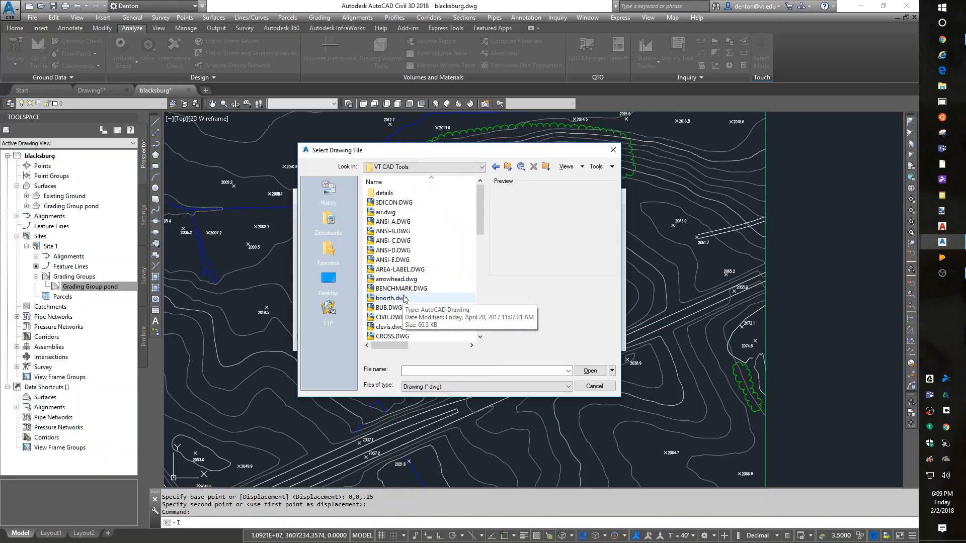
{"action": "scroll", "coordinate": [404, 302], "scroll_direction": "down", "scroll_amount": 5}
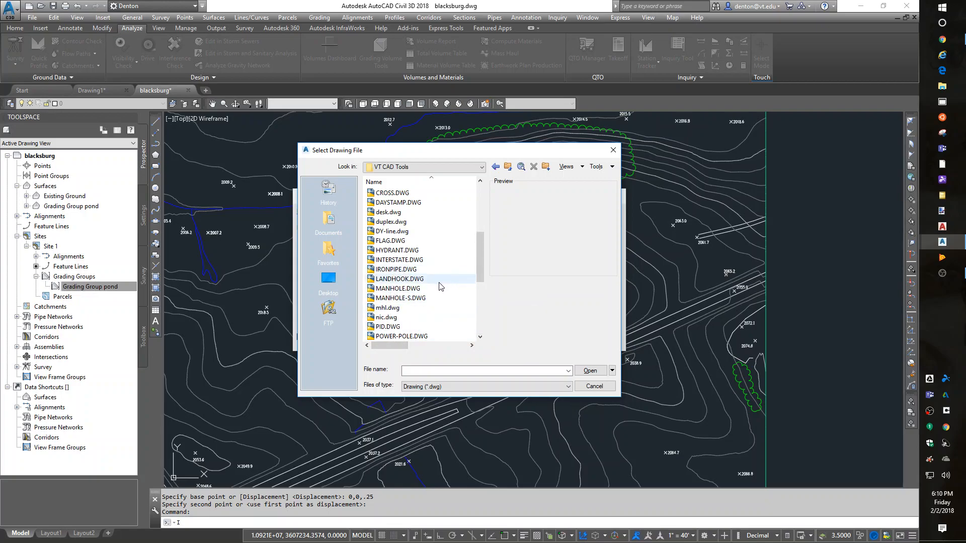
{"action": "scroll", "coordinate": [440, 285], "scroll_direction": "down", "scroll_amount": 1}
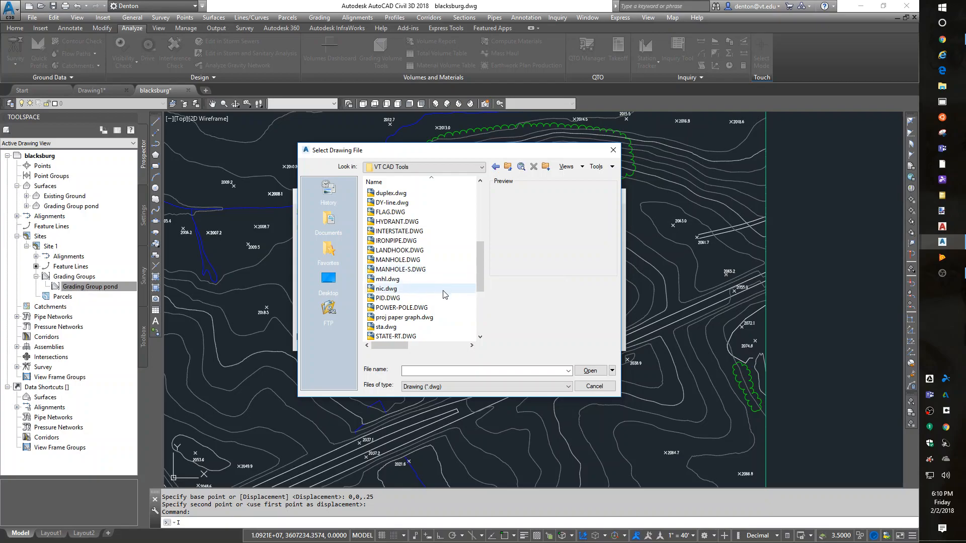
{"action": "scroll", "coordinate": [447, 286], "scroll_direction": "up", "scroll_amount": 6}
Browse to the VT Cadd Tools folder inside My Drive's 2018 folder on Google Drive File Stream (G:).
{"action": "left_click", "coordinate": [427, 168]}
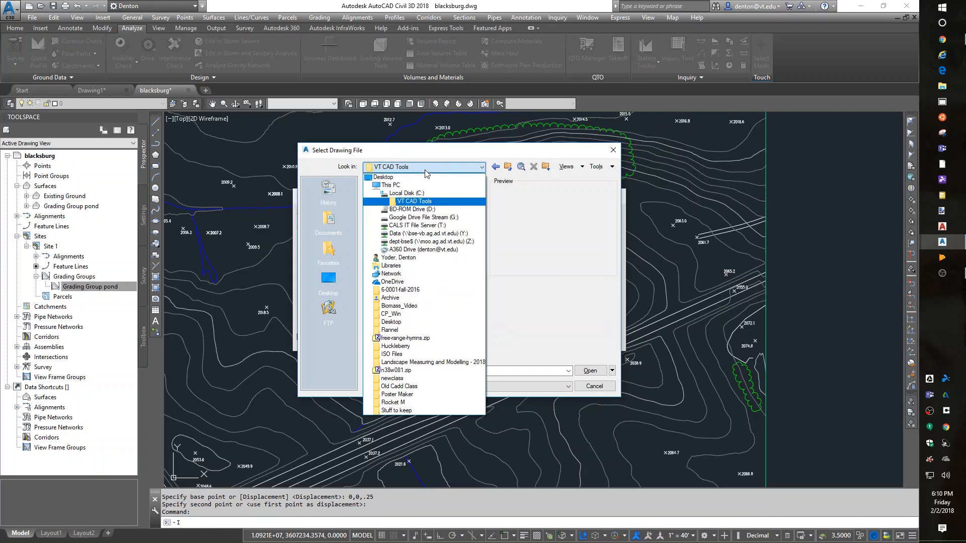
{"action": "left_click", "coordinate": [424, 218]}
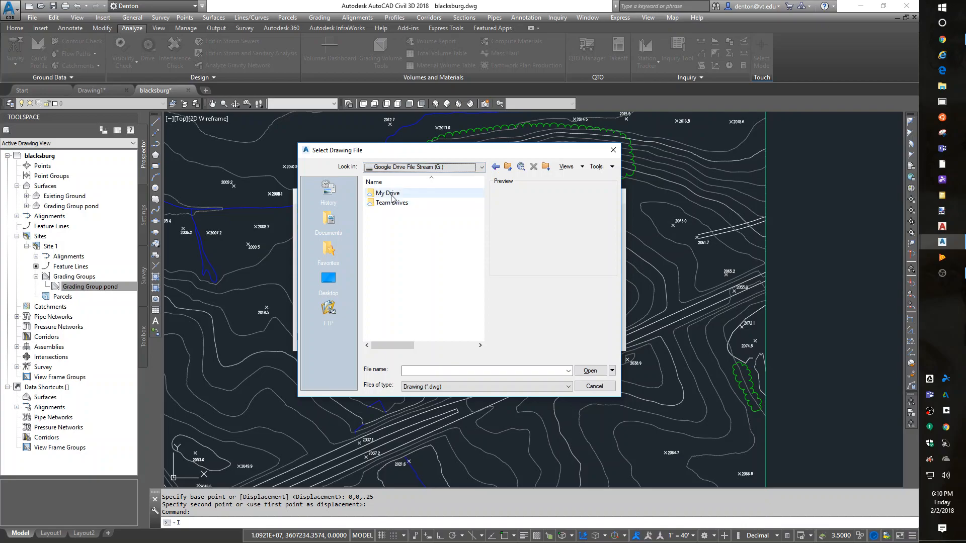
{"action": "double_click", "coordinate": [391, 196]}
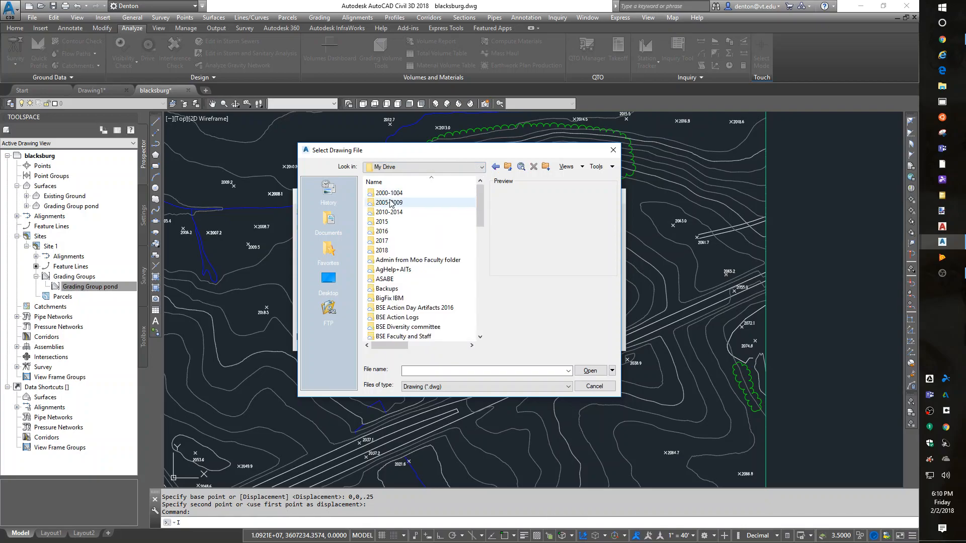
{"action": "double_click", "coordinate": [383, 249]}
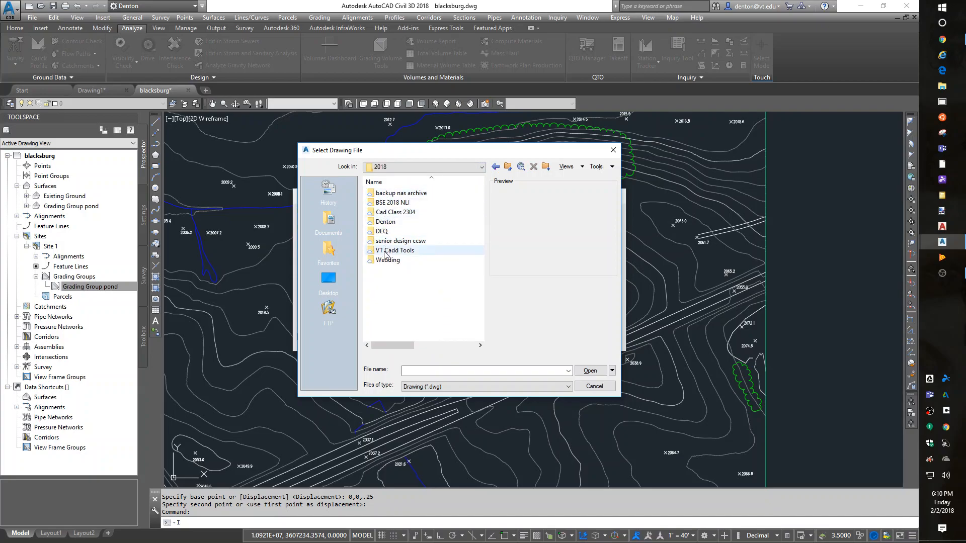
{"action": "double_click", "coordinate": [391, 250]}
Preview north triangle arrow.dwg and north arrow.dwg in the folder, and close the block insertion without inserting either.
{"action": "scroll", "coordinate": [410, 308], "scroll_direction": "down", "scroll_amount": 1}
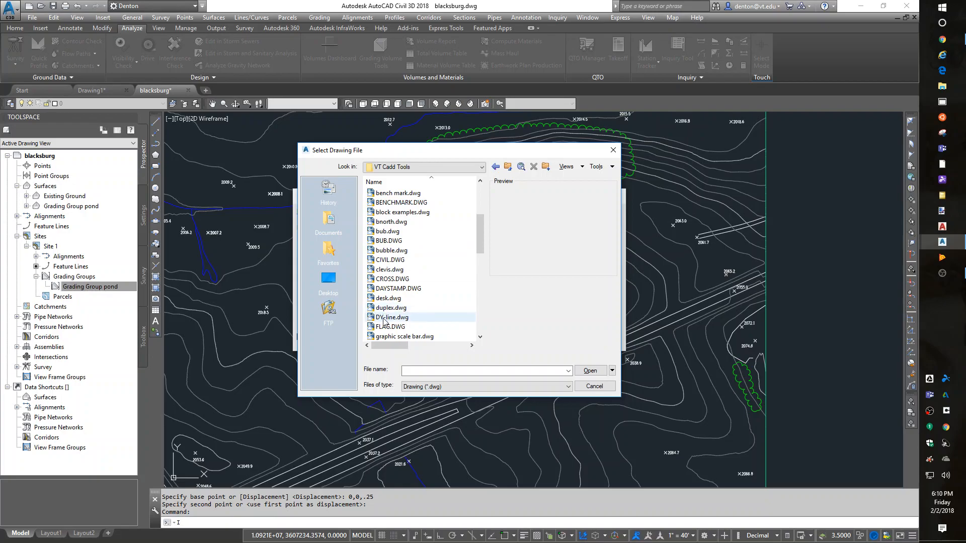
{"action": "scroll", "coordinate": [405, 317], "scroll_direction": "down", "scroll_amount": 3}
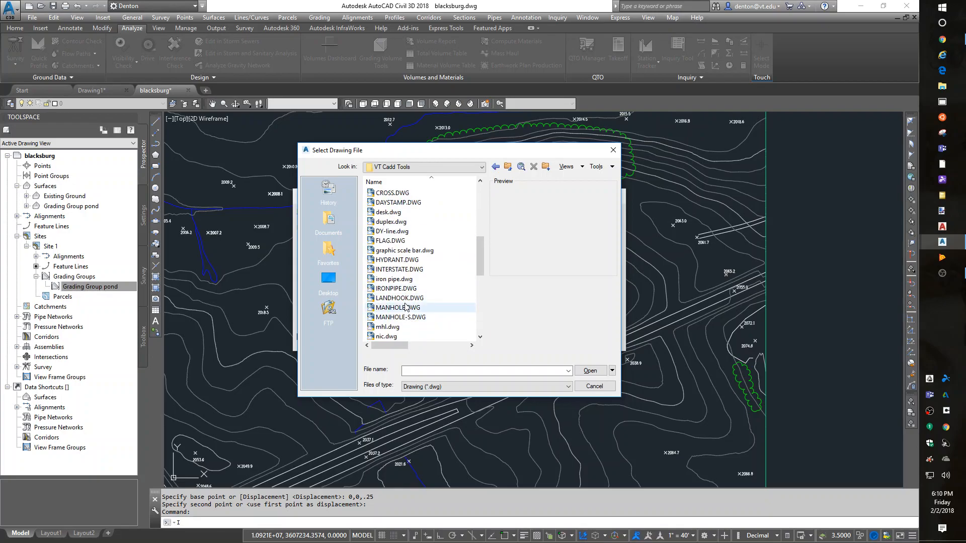
{"action": "scroll", "coordinate": [403, 327], "scroll_direction": "down", "scroll_amount": 1}
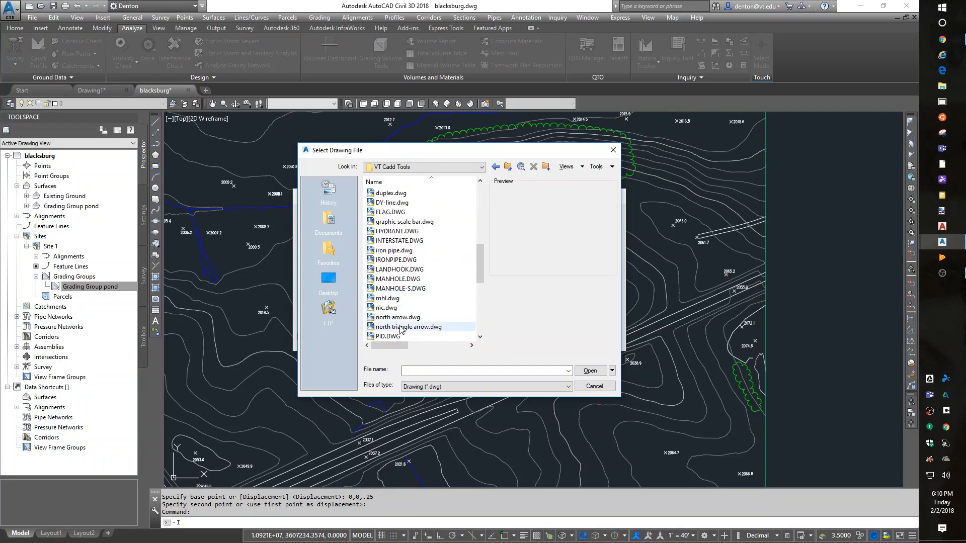
{"action": "left_click", "coordinate": [401, 328]}
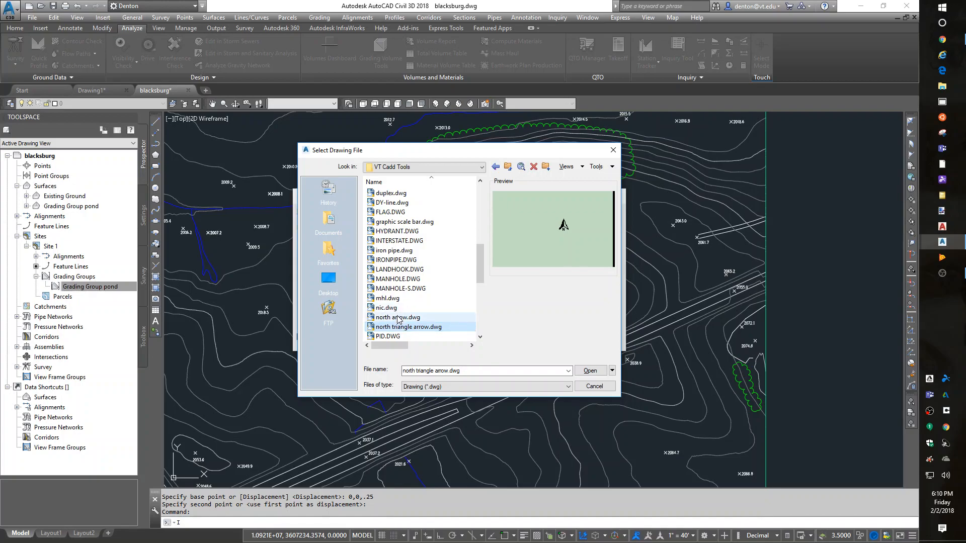
{"action": "left_click", "coordinate": [398, 318]}
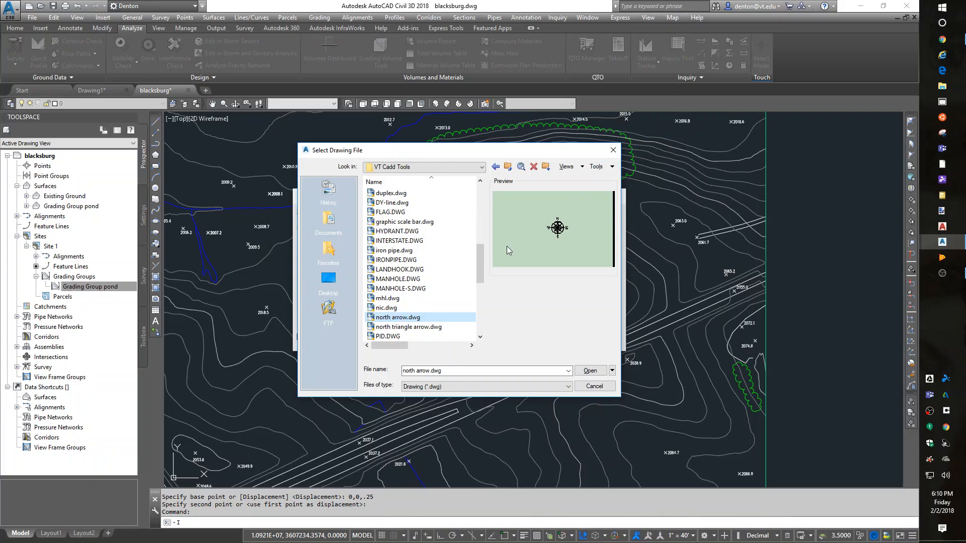
{"action": "left_click", "coordinate": [587, 389]}
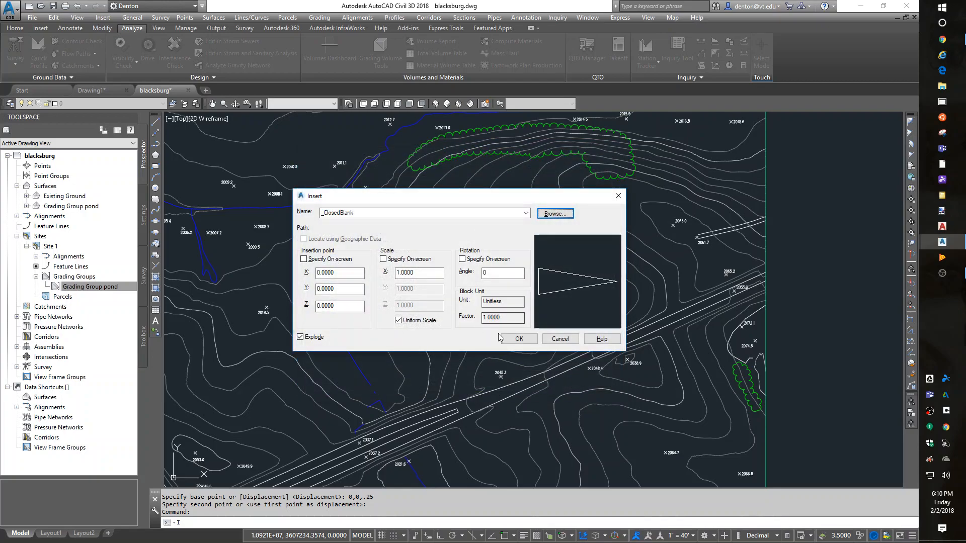
{"action": "left_click", "coordinate": [560, 339]}
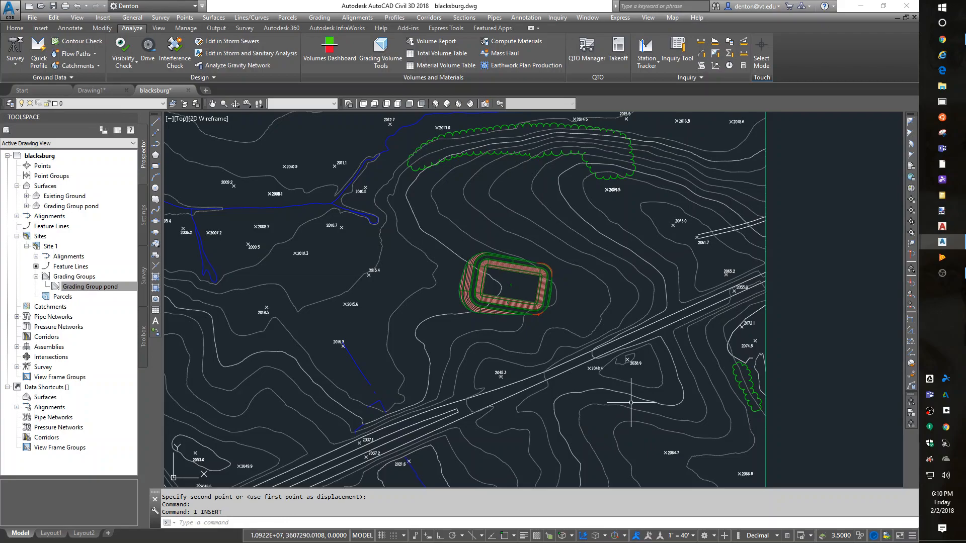
Draw a single-segment polyline lengthwise across the pond, extending past the grading at both ends.
{"action": "type", "text": "pl"}
{"action": "key", "text": "Return"}
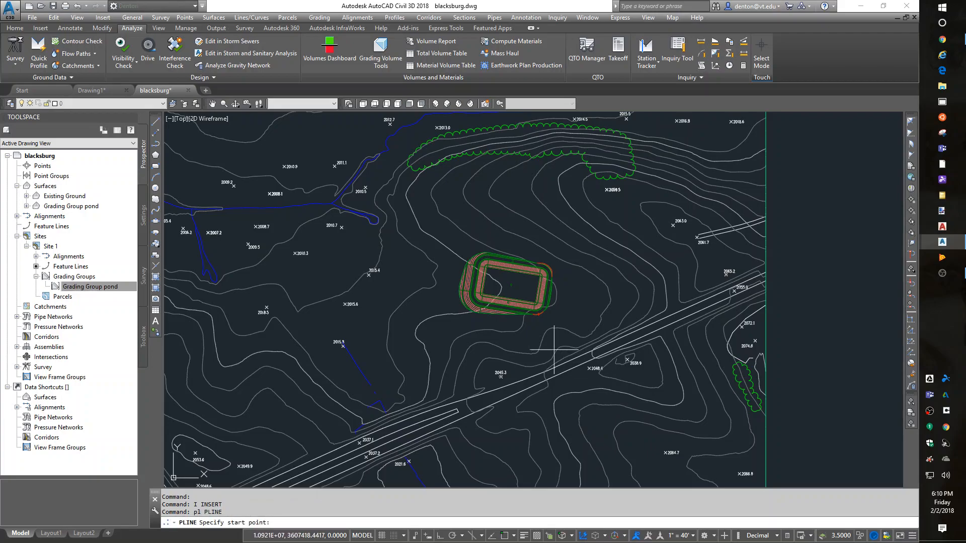
{"action": "left_click", "coordinate": [449, 279]}
{"action": "left_click", "coordinate": [568, 292]}
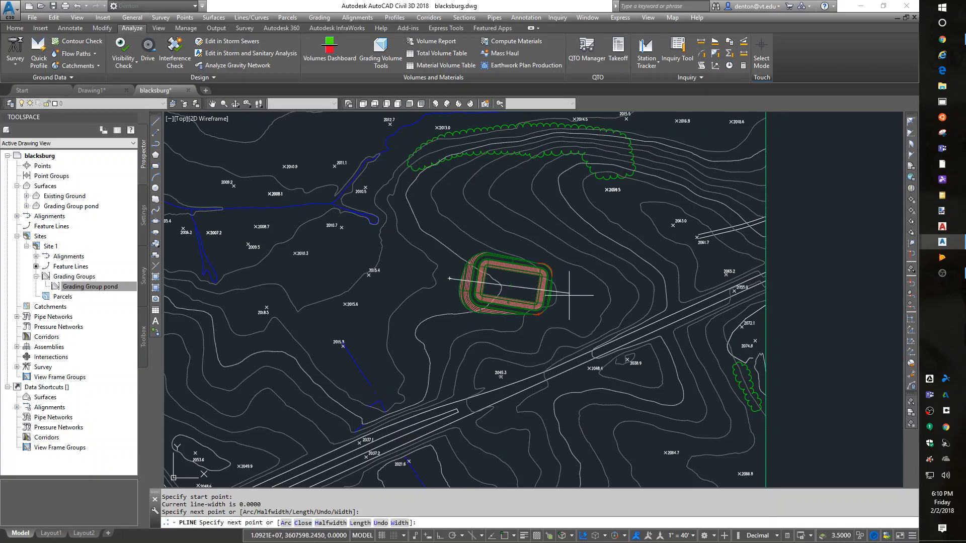
{"action": "key", "text": "Return"}
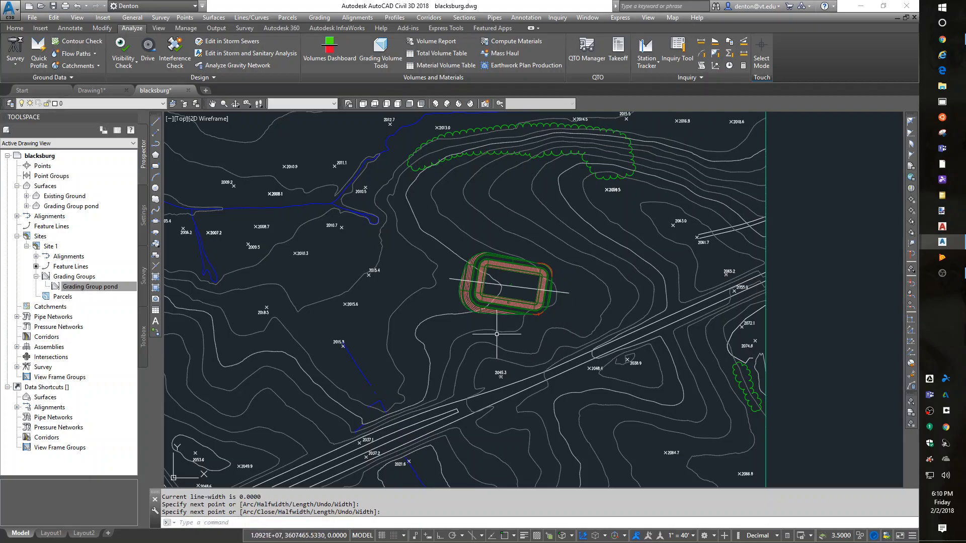
Create a quick profile from the polyline, sampling Existing Ground and Grading Group pond, and place its profile view east of the site map.
{"action": "left_click", "coordinate": [452, 280]}
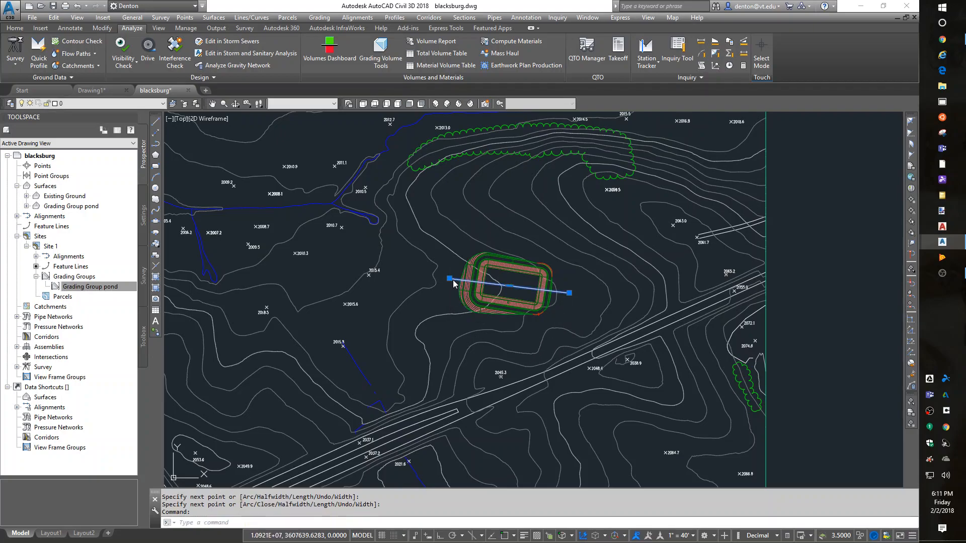
{"action": "right_click", "coordinate": [453, 280]}
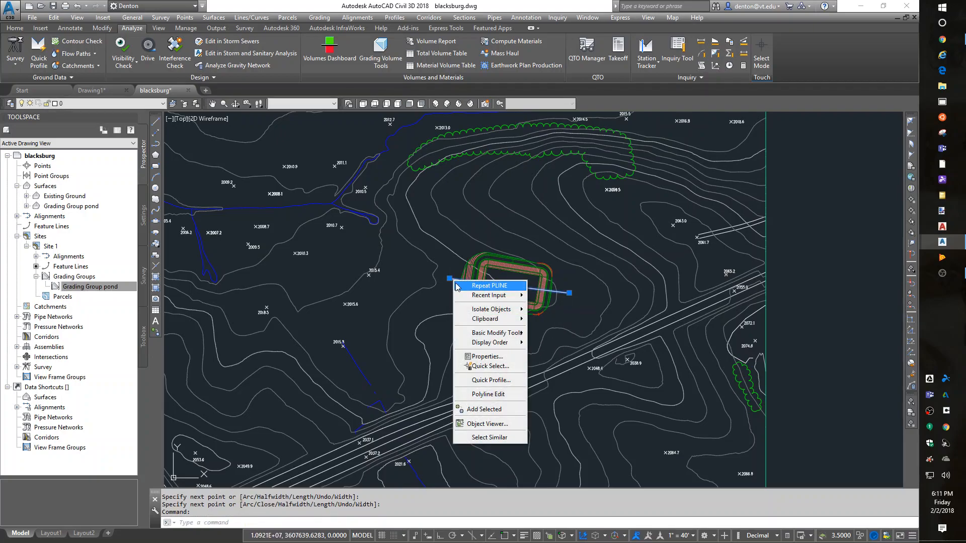
{"action": "left_click", "coordinate": [481, 381]}
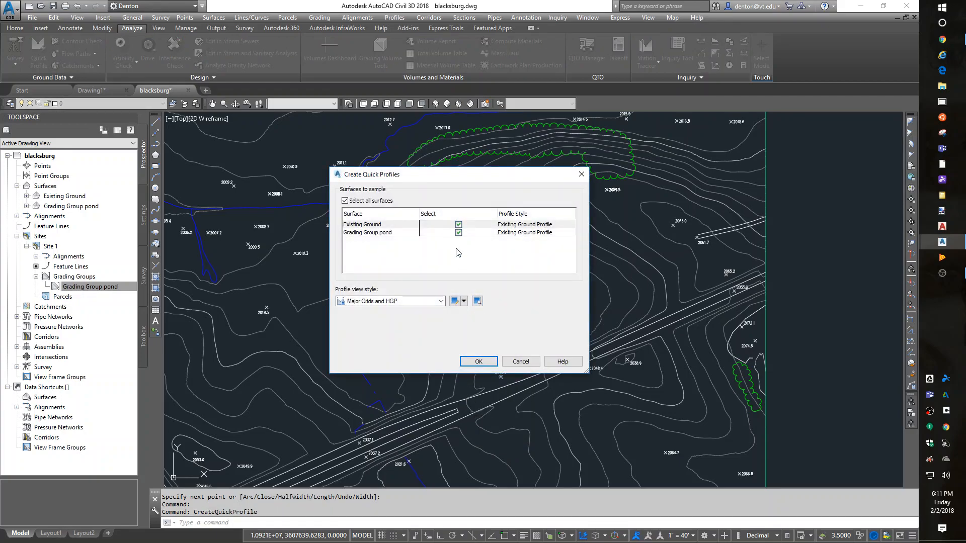
{"action": "left_click", "coordinate": [478, 361]}
{"action": "scroll", "coordinate": [834, 241], "scroll_direction": "down", "scroll_amount": 4}
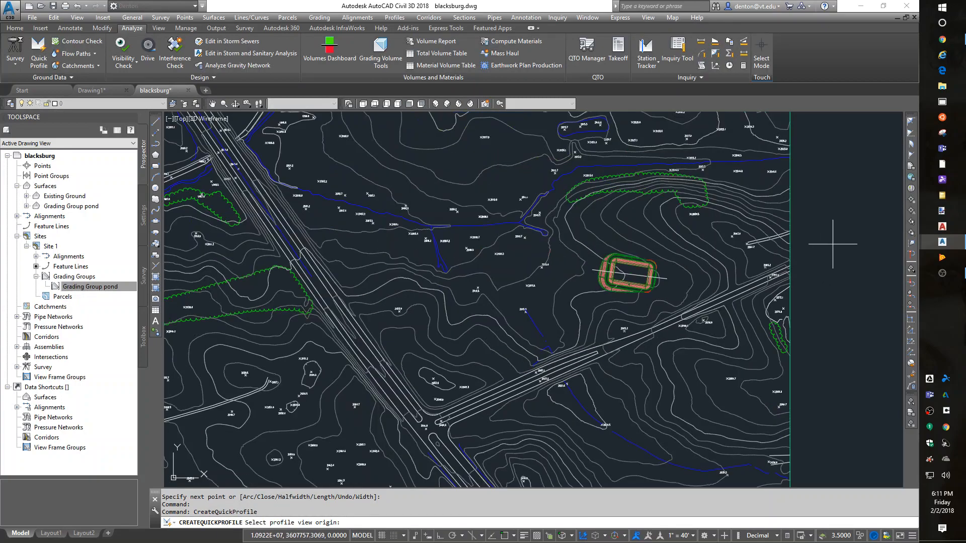
{"action": "left_click", "coordinate": [837, 187]}
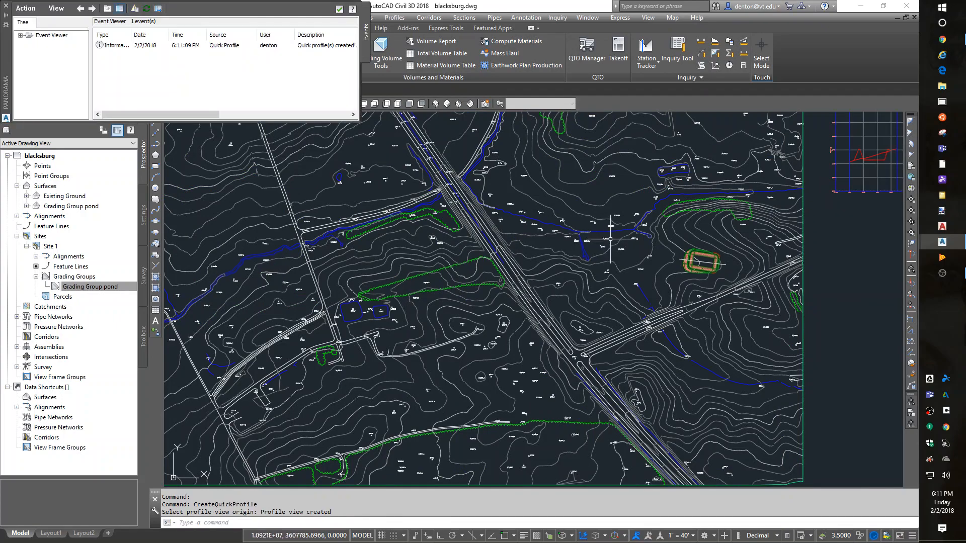
Examine the pond and existing ground lines in the profile view, and dismiss the Event Viewer.
{"action": "middle_click_drag", "start_coordinate": [844, 237], "coordinate": [670, 367]}
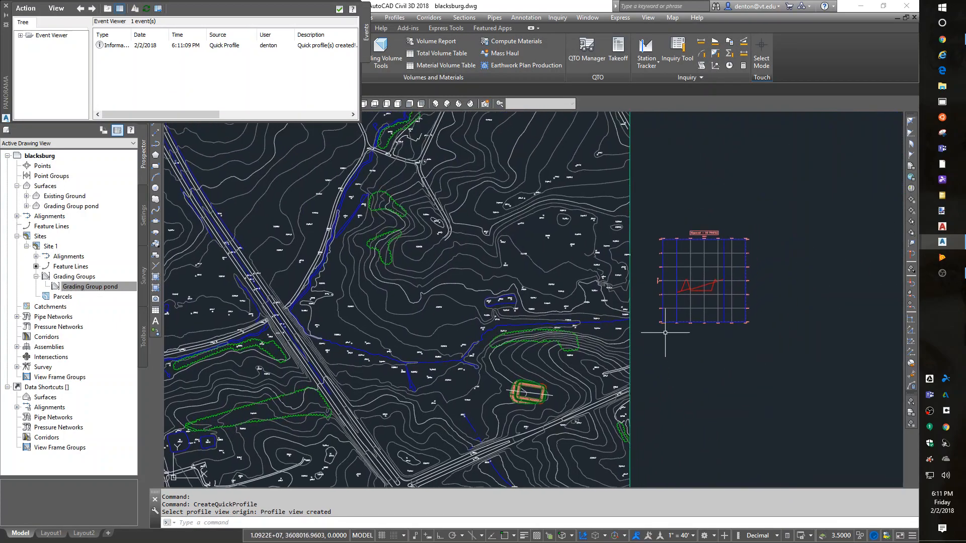
{"action": "scroll", "coordinate": [699, 291], "scroll_direction": "up", "scroll_amount": 5}
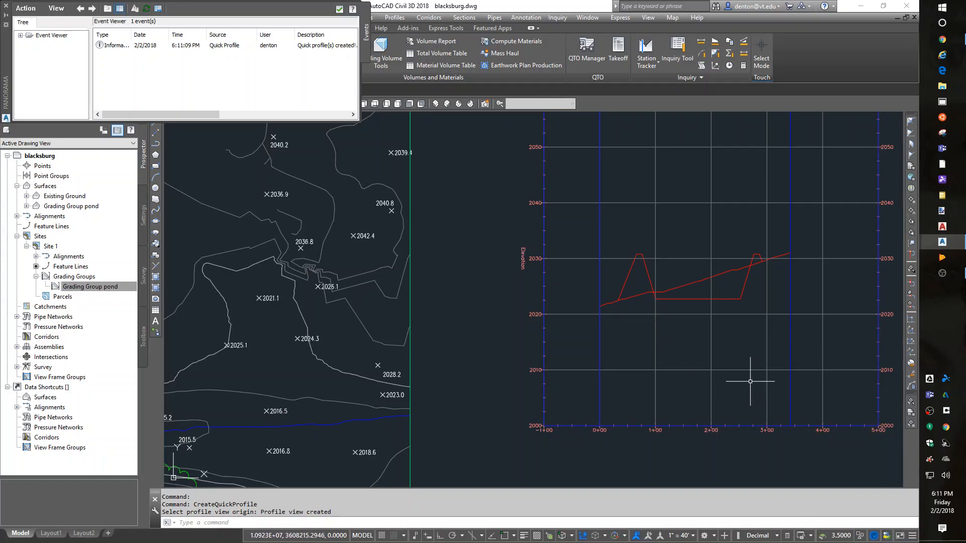
{"action": "scroll", "coordinate": [495, 339], "scroll_direction": "down", "scroll_amount": 6}
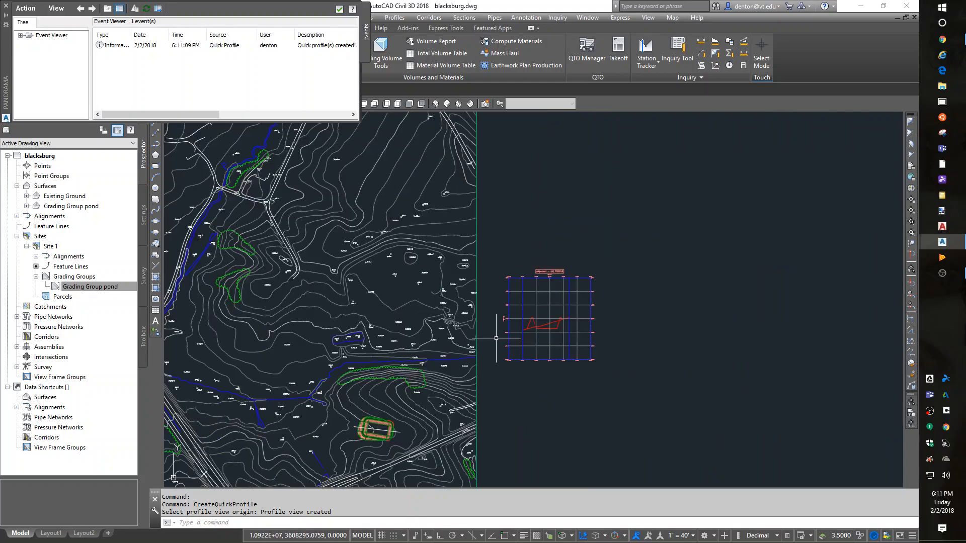
{"action": "middle_click_drag", "start_coordinate": [539, 367], "coordinate": [650, 317]}
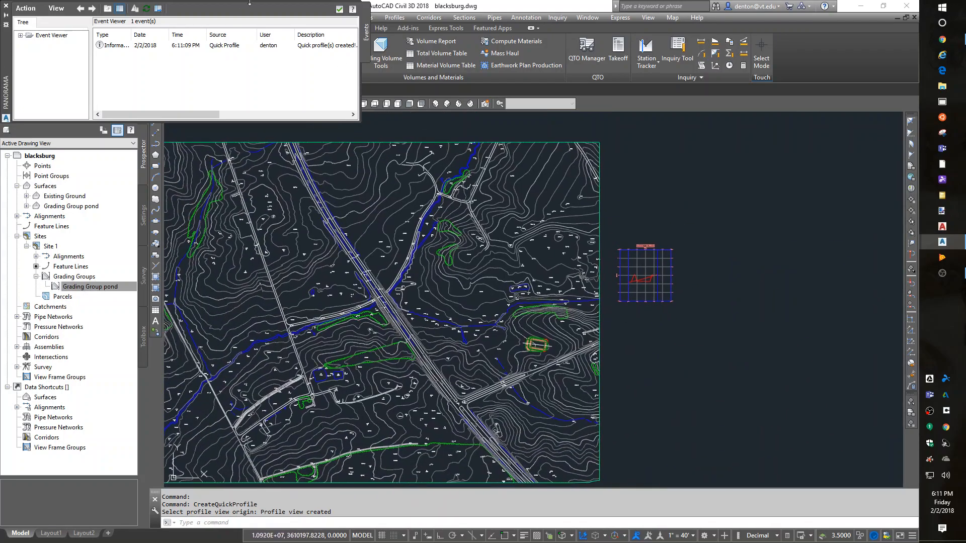
{"action": "left_click", "coordinate": [339, 10]}
{"action": "scroll", "coordinate": [709, 300], "scroll_direction": "down", "scroll_amount": 3}
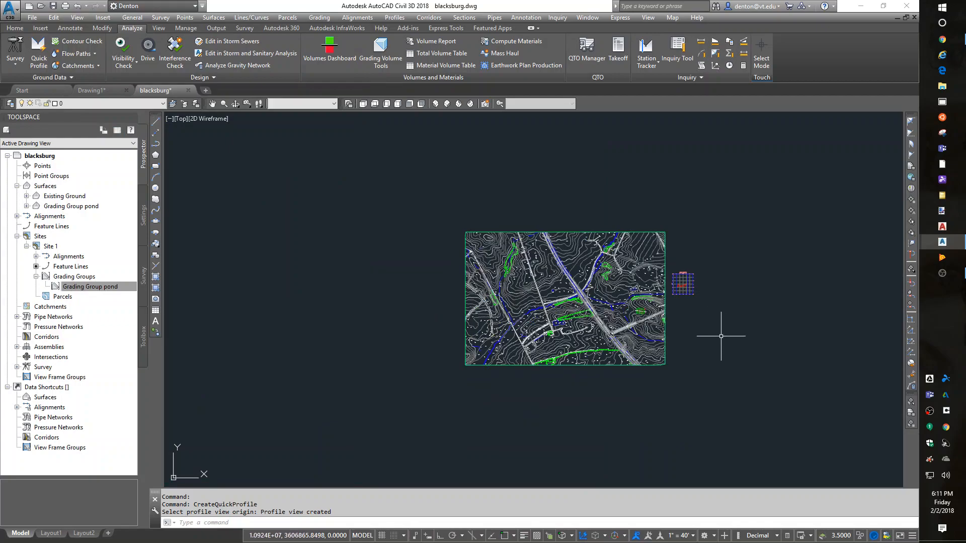
Explode the pond profile, the existing ground profile and the profile view grid.
{"action": "scroll", "coordinate": [699, 294], "scroll_direction": "up", "scroll_amount": 6}
{"action": "type", "text": "x"}
{"action": "key", "text": "Return"}
{"action": "left_click", "coordinate": [593, 266]}
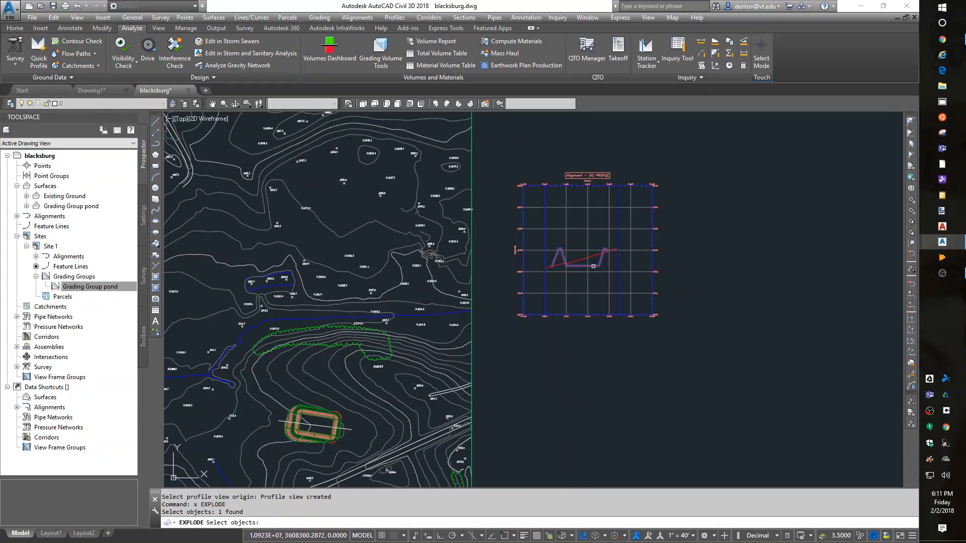
{"action": "left_click", "coordinate": [594, 255]}
{"action": "left_click", "coordinate": [594, 249]}
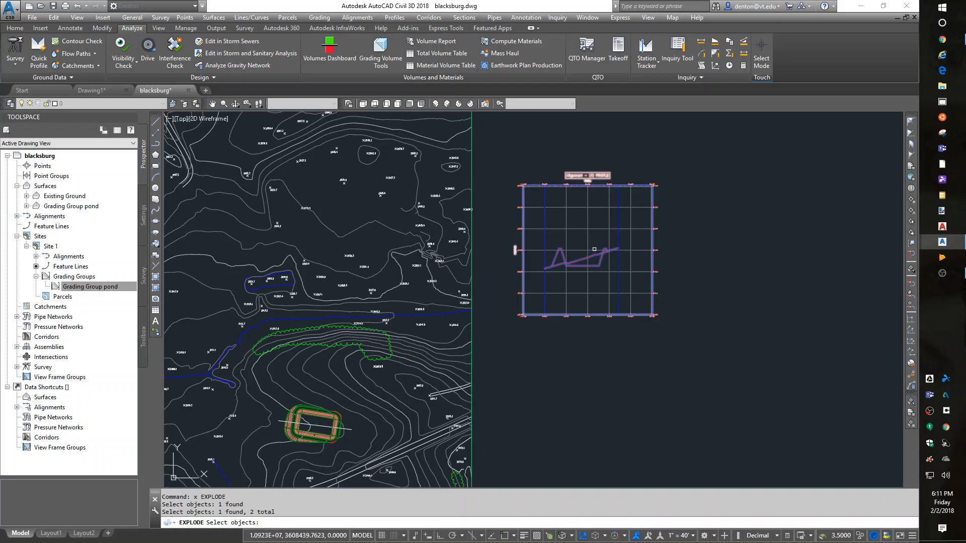
{"action": "key", "text": "Return"}
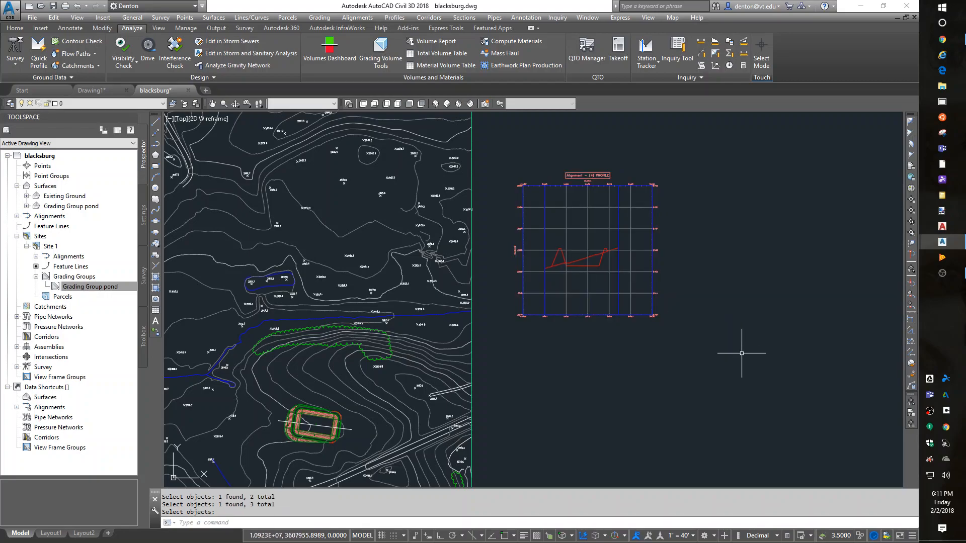
Open the D-Size layout brought in from paperspace example.dwg, close DesignCenter and fit the sheet to the view.
{"action": "scroll", "coordinate": [511, 407], "scroll_direction": "down", "scroll_amount": 4}
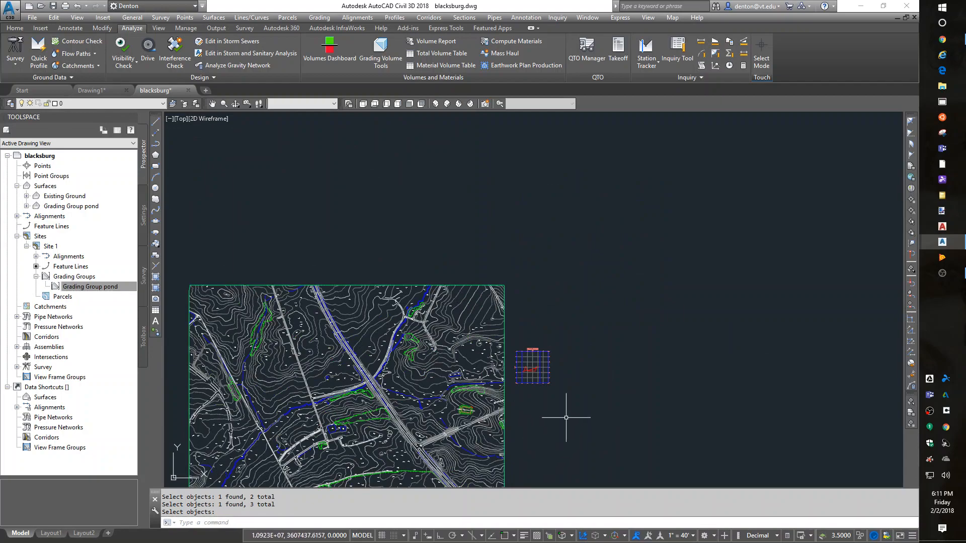
{"action": "middle_click_drag", "start_coordinate": [565, 414], "coordinate": [623, 323]}
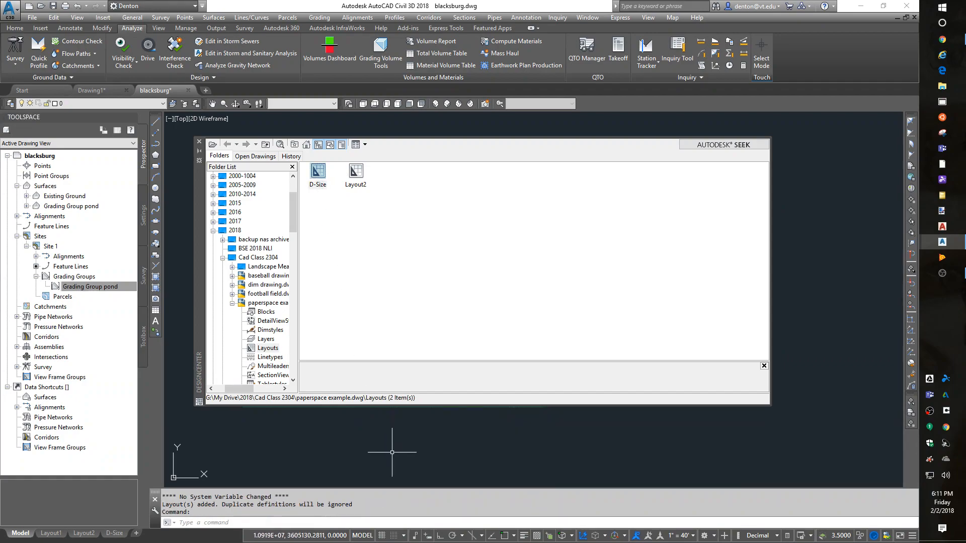
{"action": "left_click", "coordinate": [115, 533]}
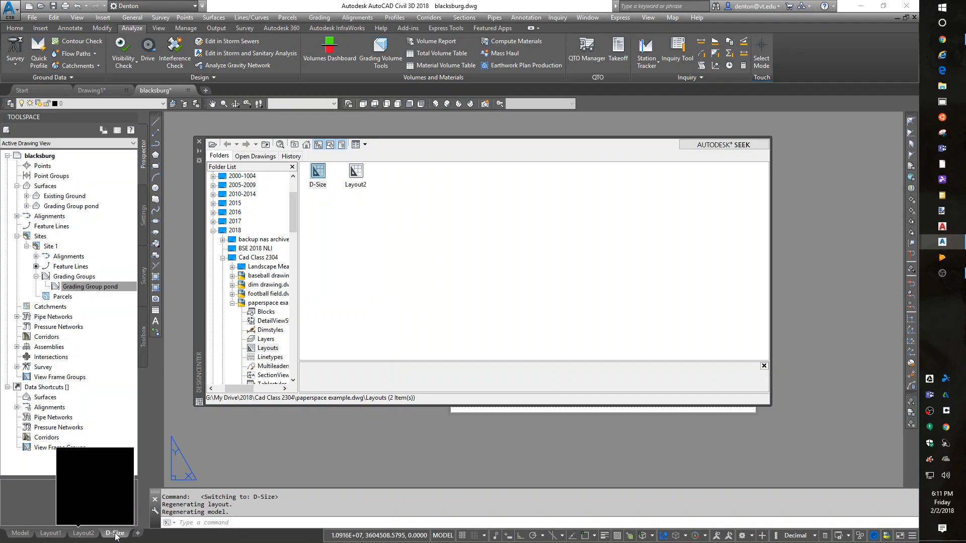
{"action": "left_click", "coordinate": [200, 144]}
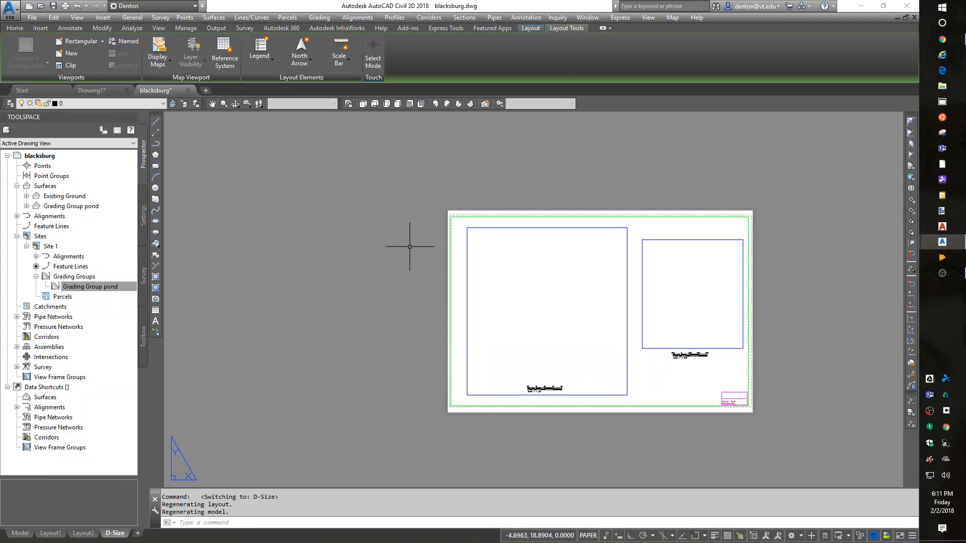
{"action": "middle_click", "coordinate": [497, 260]}
{"action": "middle_click", "coordinate": [496, 261]}
Delete the smaller viewport above the 1" = 200' scale bar on the D-Size sheet.
{"action": "left_click", "coordinate": [750, 259]}
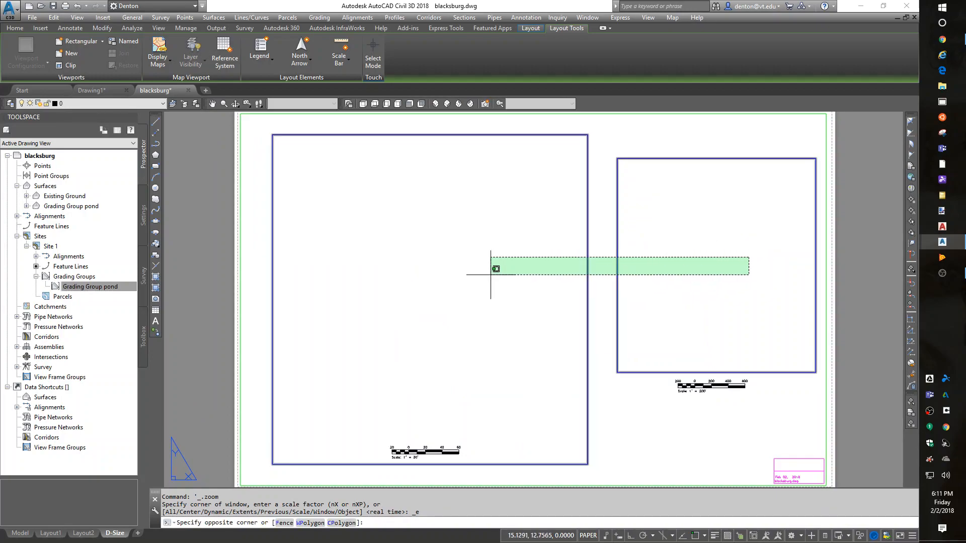
{"action": "left_click", "coordinate": [609, 306]}
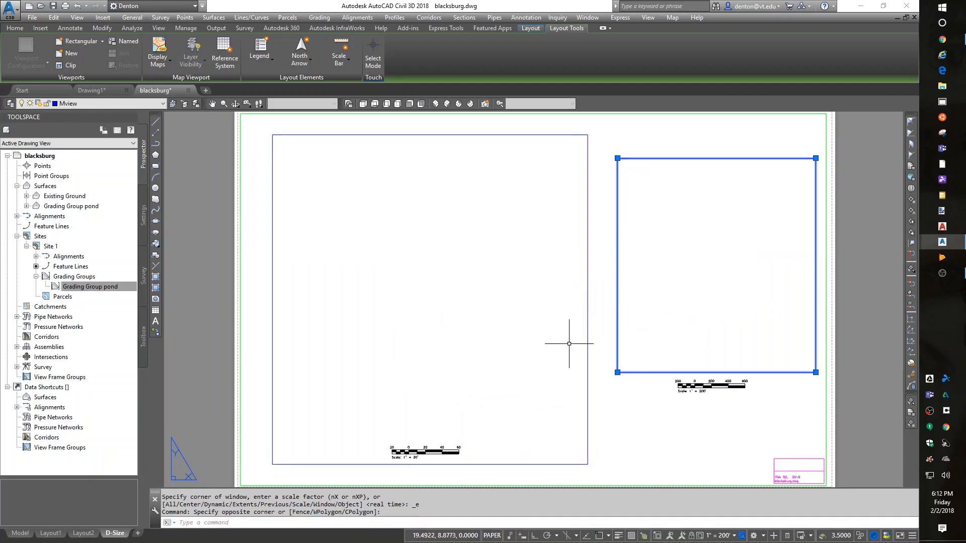
{"action": "key", "text": "Delete"}
Activate the remaining viewport, set its UCS to World and restore the plan view of the current UCS.
{"action": "double_click", "coordinate": [496, 336]}
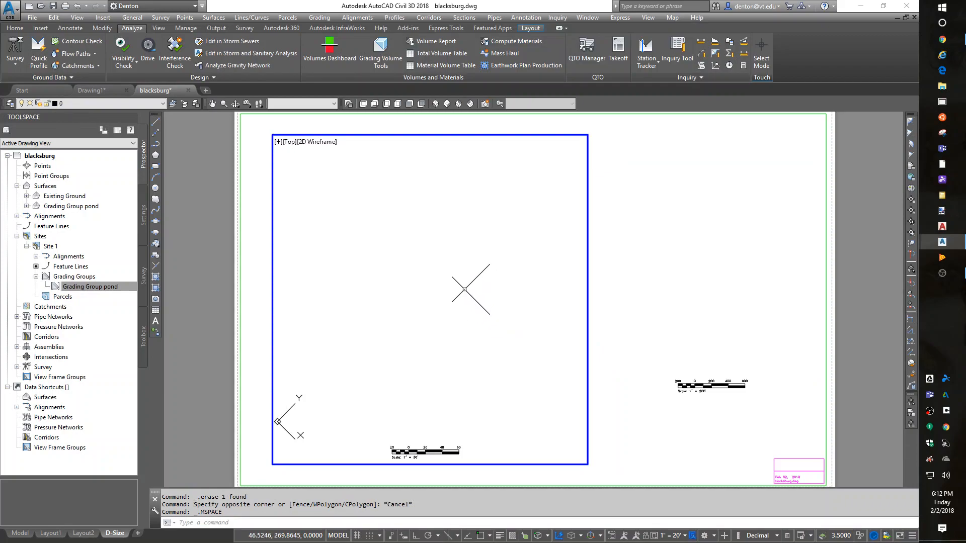
{"action": "type", "text": "ucs"}
{"action": "key", "text": "Return"}
{"action": "type", "text": "w"}
{"action": "key", "text": "Return"}
{"action": "type", "text": "plan"}
{"action": "key", "text": "Return"}
{"action": "key", "text": "Return"}
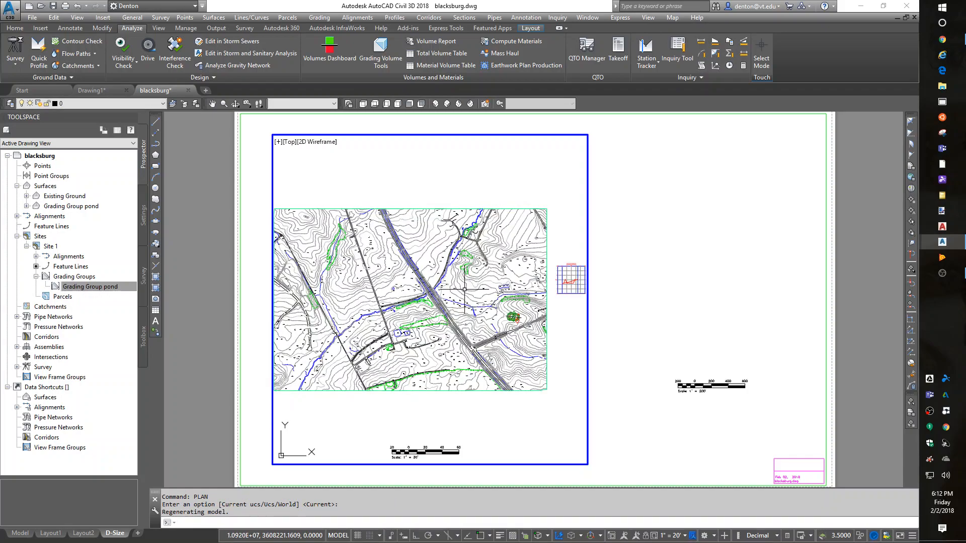
Align the UCS in the active viewport to the line running lengthwise through the pond, using the Object option.
{"action": "scroll", "coordinate": [504, 319], "scroll_direction": "up", "scroll_amount": 6}
{"action": "middle_click_drag", "start_coordinate": [494, 320], "coordinate": [387, 309]}
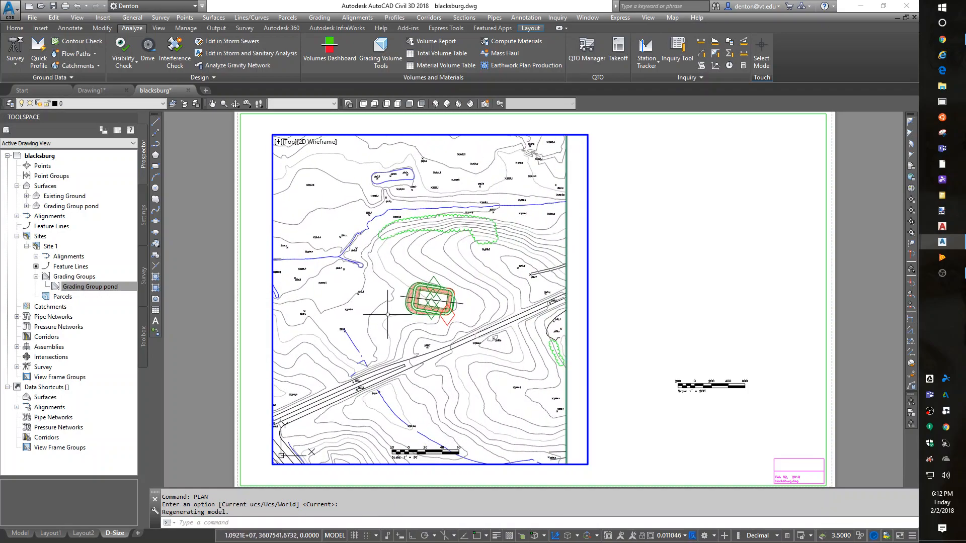
{"action": "scroll", "coordinate": [417, 317], "scroll_direction": "up", "scroll_amount": 6}
{"action": "scroll", "coordinate": [378, 360], "scroll_direction": "down", "scroll_amount": 1}
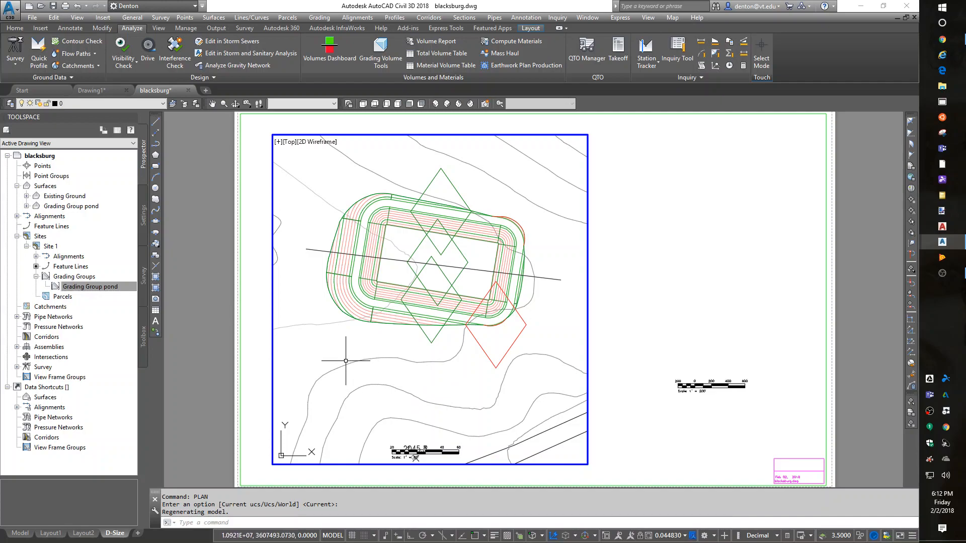
{"action": "type", "text": "ucs"}
{"action": "key", "text": "Return"}
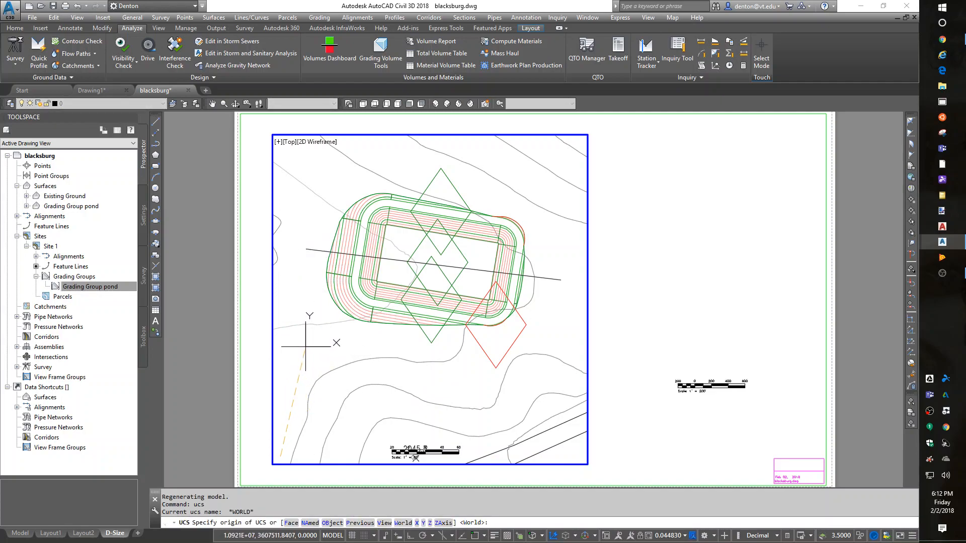
{"action": "type", "text": "ob"}
{"action": "key", "text": "Return"}
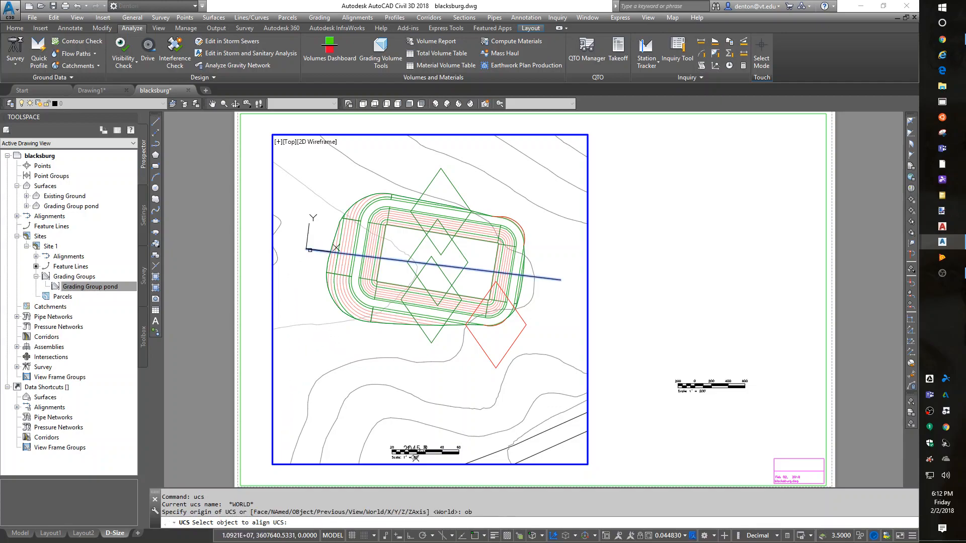
{"action": "left_click", "coordinate": [309, 249]}
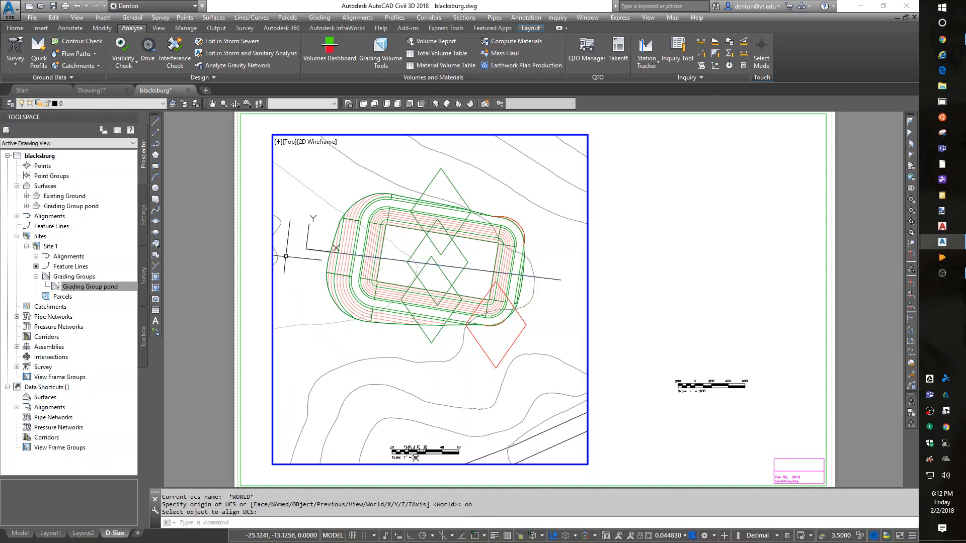
Rotate the viewport to the plan view of the current UCS and frame the pond in it.
{"action": "type", "text": "plan"}
{"action": "key", "text": "Return"}
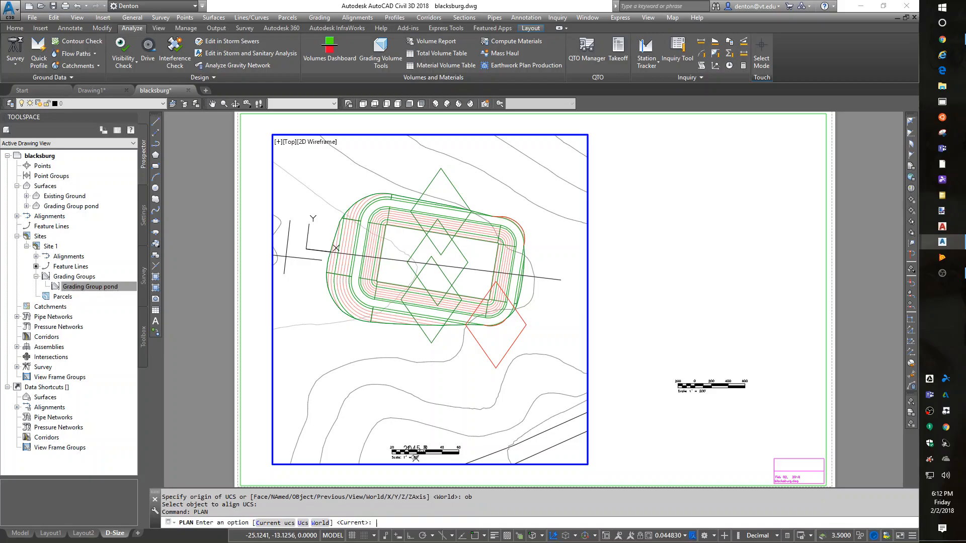
{"action": "key", "text": "Return"}
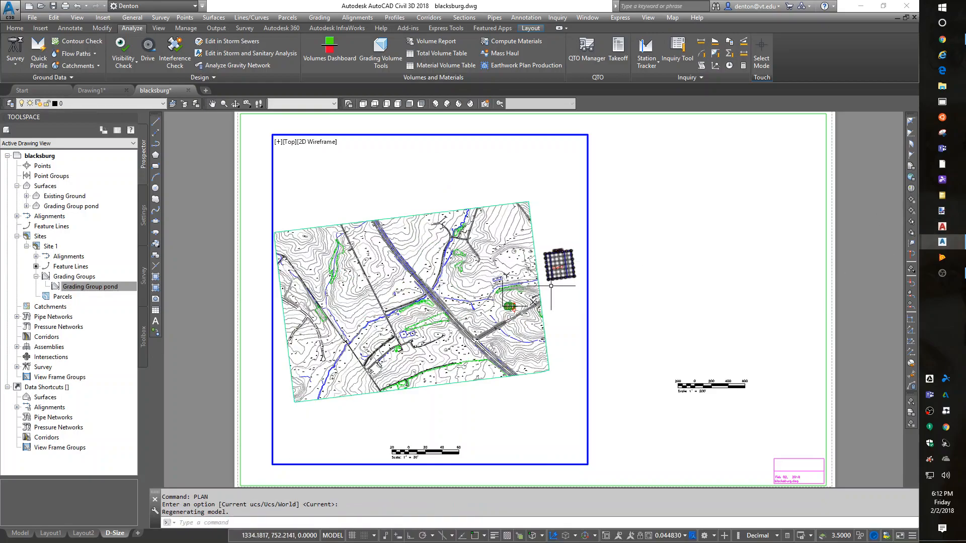
{"action": "scroll", "coordinate": [535, 292], "scroll_direction": "up", "scroll_amount": 5}
{"action": "middle_click_drag", "start_coordinate": [533, 314], "coordinate": [325, 312]}
{"action": "scroll", "coordinate": [341, 296], "scroll_direction": "up", "scroll_amount": 4}
{"action": "scroll", "coordinate": [495, 301], "scroll_direction": "up", "scroll_amount": 2}
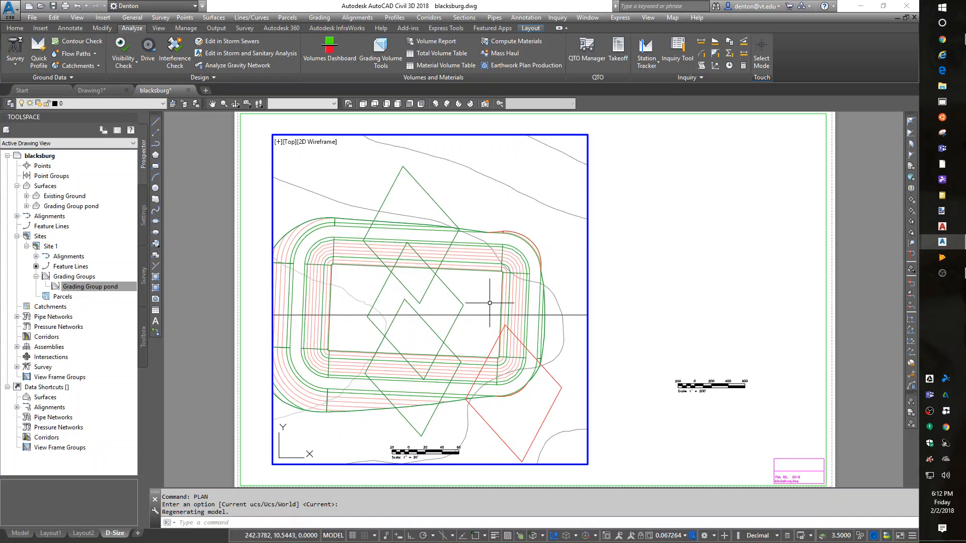
Regenerate the viewport display and center the pond within the viewport.
{"action": "type", "text": "re"}
{"action": "key", "text": "Return"}
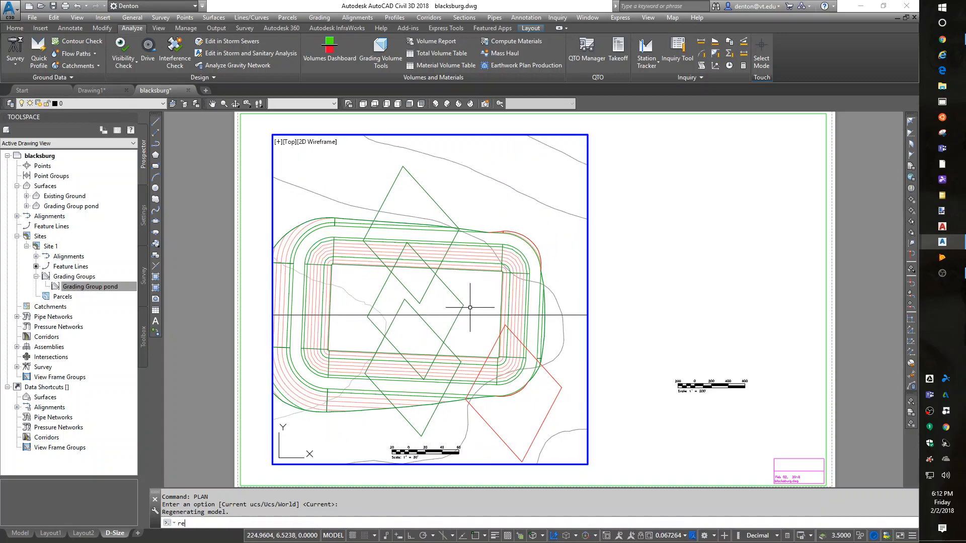
{"action": "scroll", "coordinate": [478, 312], "scroll_direction": "down", "scroll_amount": 3}
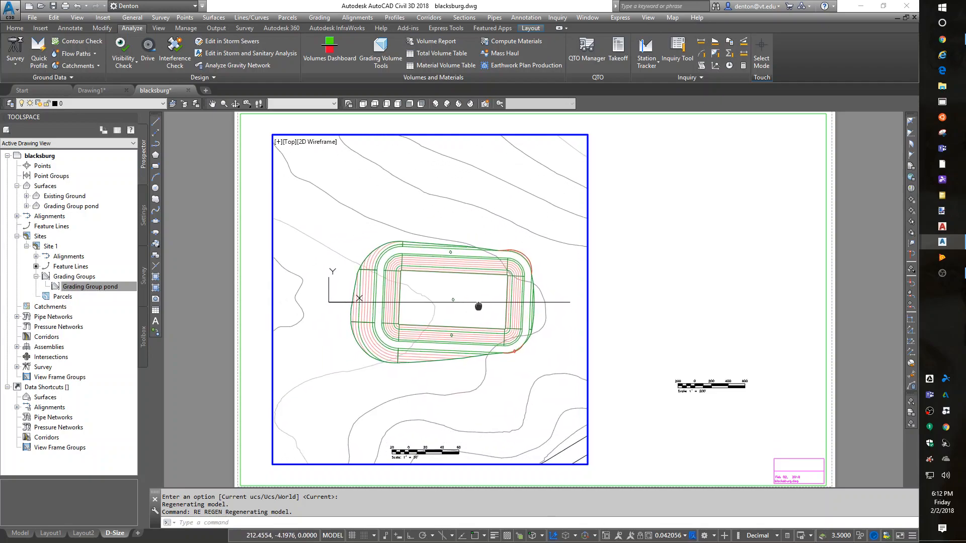
{"action": "middle_click_drag", "start_coordinate": [481, 297], "coordinate": [462, 302]}
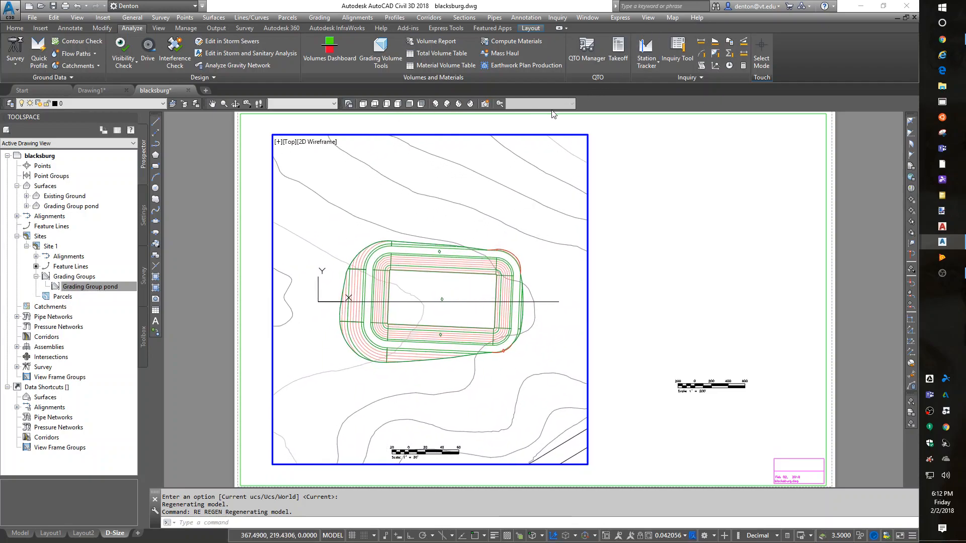
Display the AutoCAD Viewports toolbar and dock it at the far end of the existing toolbar row.
{"action": "right_click", "coordinate": [605, 101]}
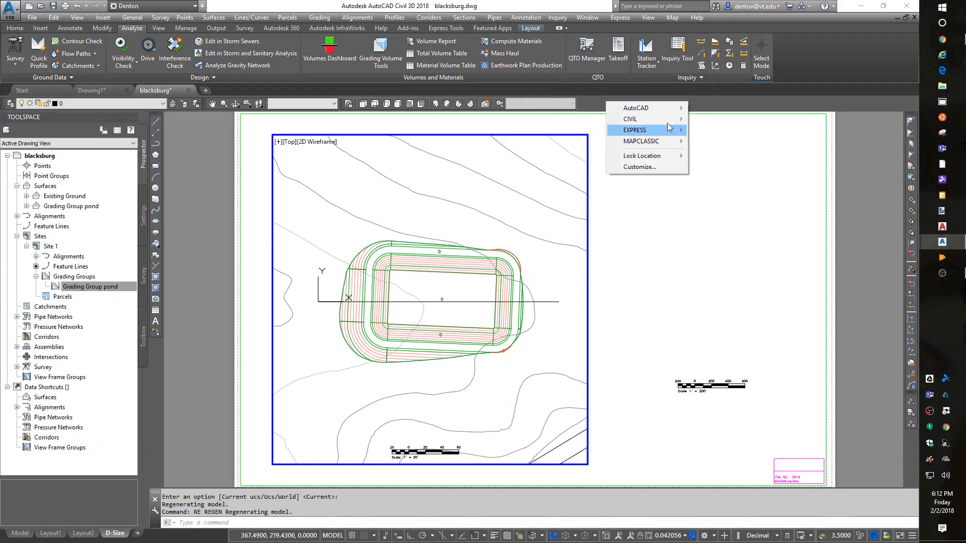
{"action": "mouse_move", "coordinate": [653, 108]}
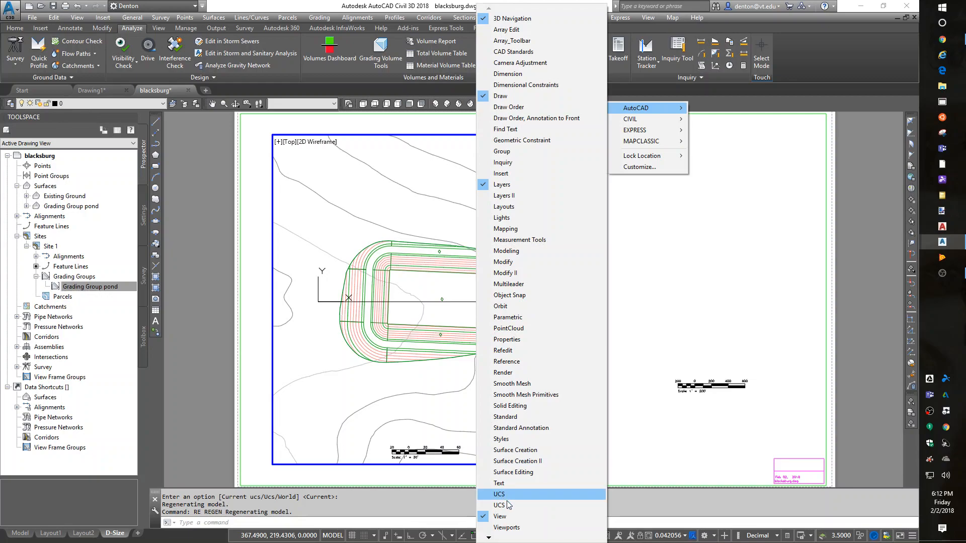
{"action": "left_click", "coordinate": [508, 527]}
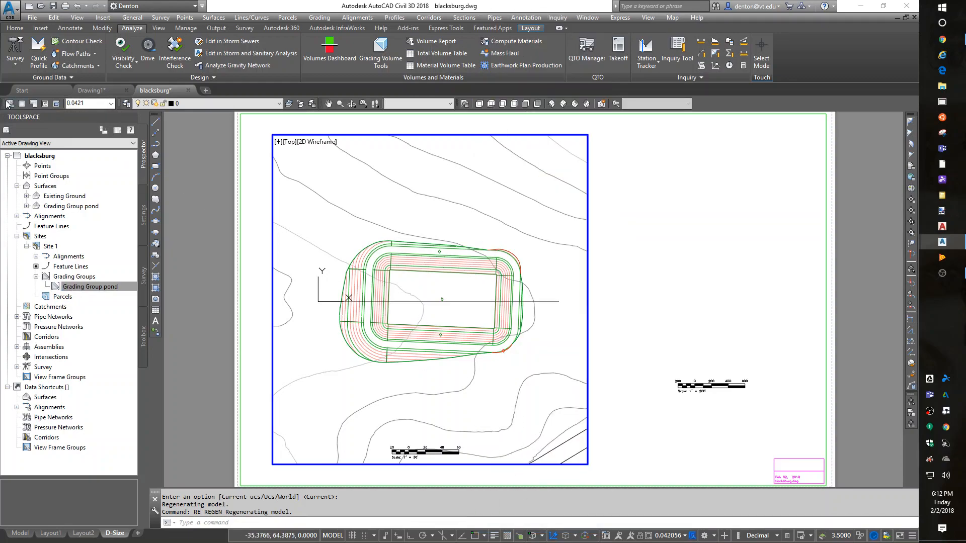
{"action": "left_click_drag", "start_coordinate": [3, 106], "coordinate": [792, 124]}
Set the viewport scale to 1:20, compare it with 1:10, and return it to 1:20.
{"action": "left_click", "coordinate": [800, 103]}
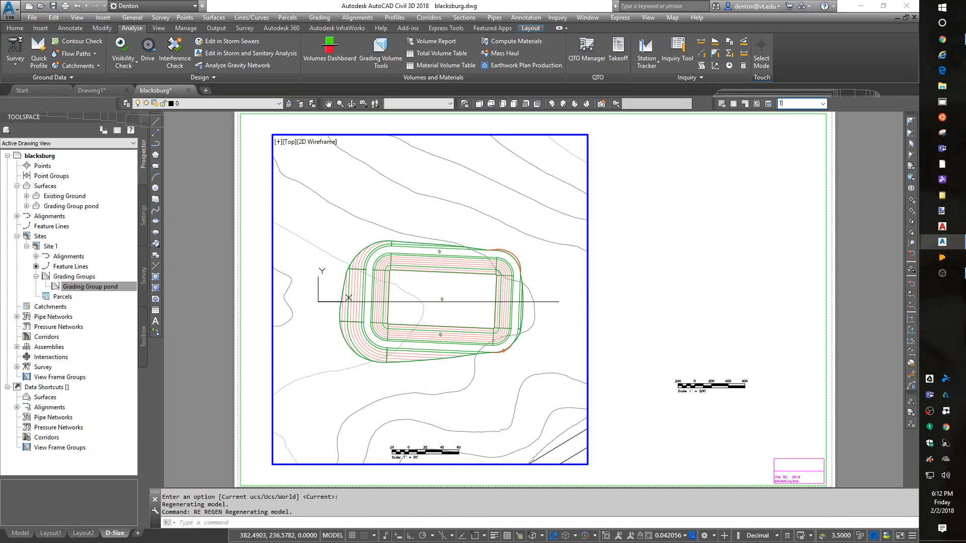
{"action": "key", "text": "Return"}
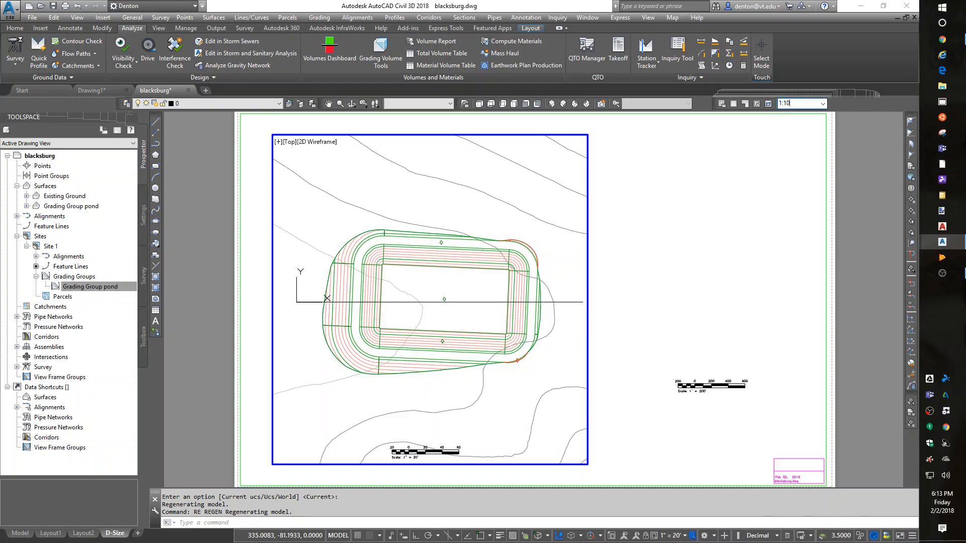
{"action": "key", "text": "Return"}
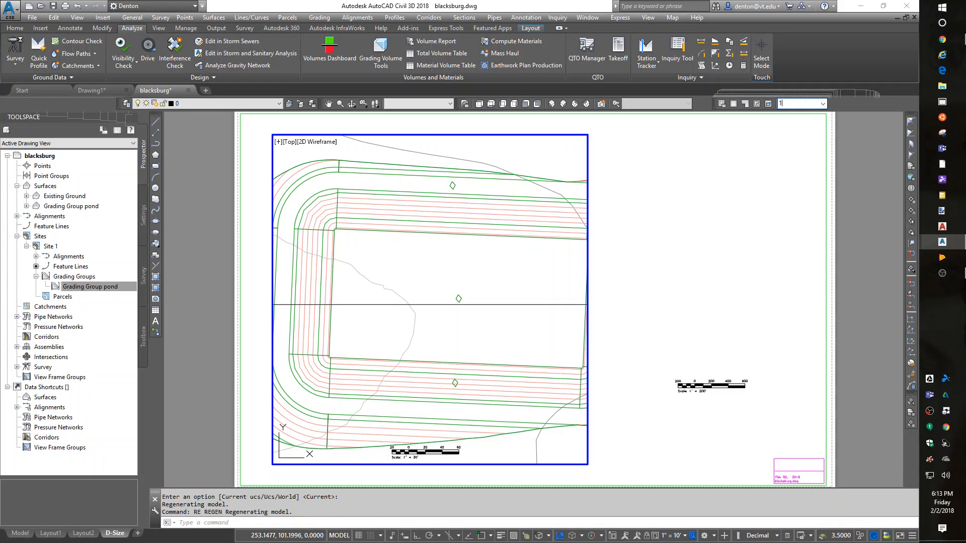
{"action": "key", "text": "Return"}
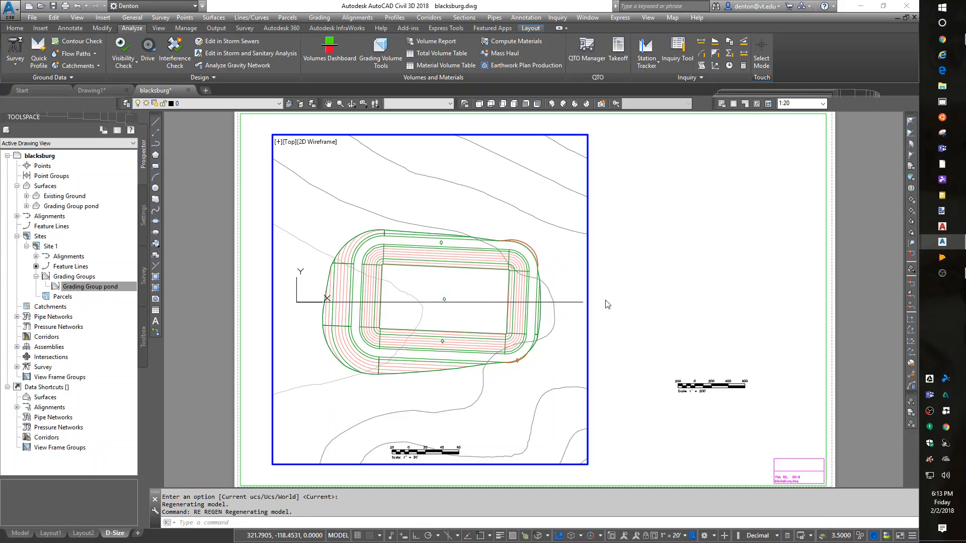
Return to paper space and lock the display of the pond viewport.
{"action": "double_click", "coordinate": [604, 329]}
{"action": "left_click", "coordinate": [589, 336]}
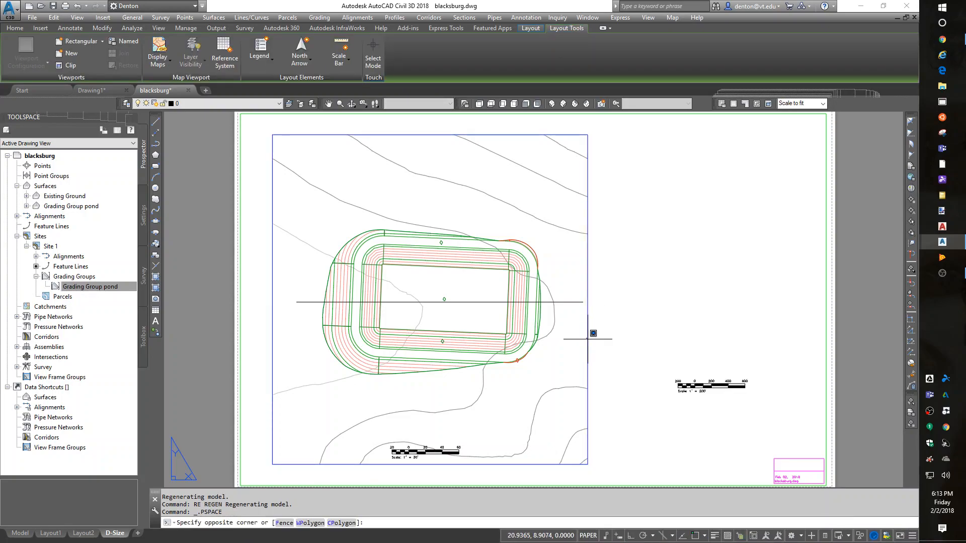
{"action": "left_click", "coordinate": [585, 334]}
{"action": "right_click", "coordinate": [598, 333]}
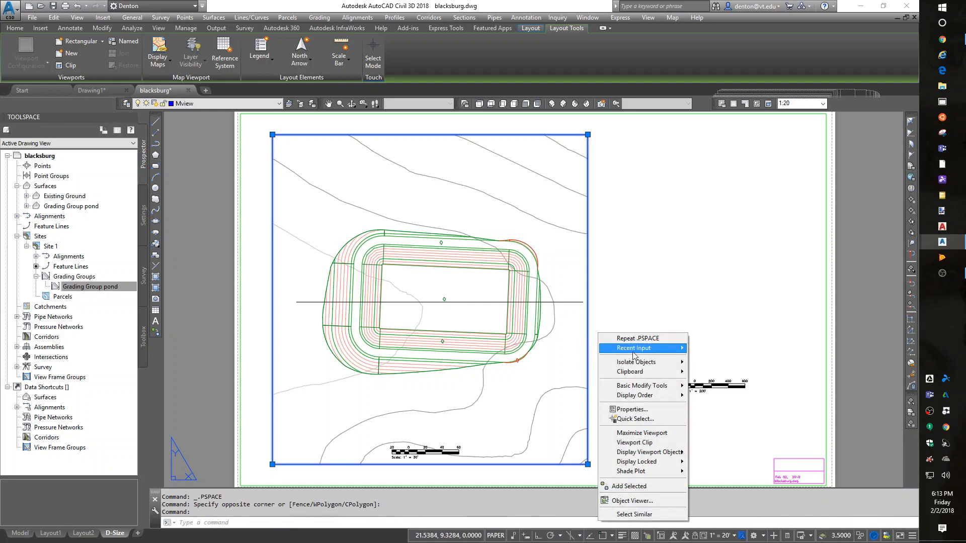
{"action": "mouse_move", "coordinate": [663, 463]}
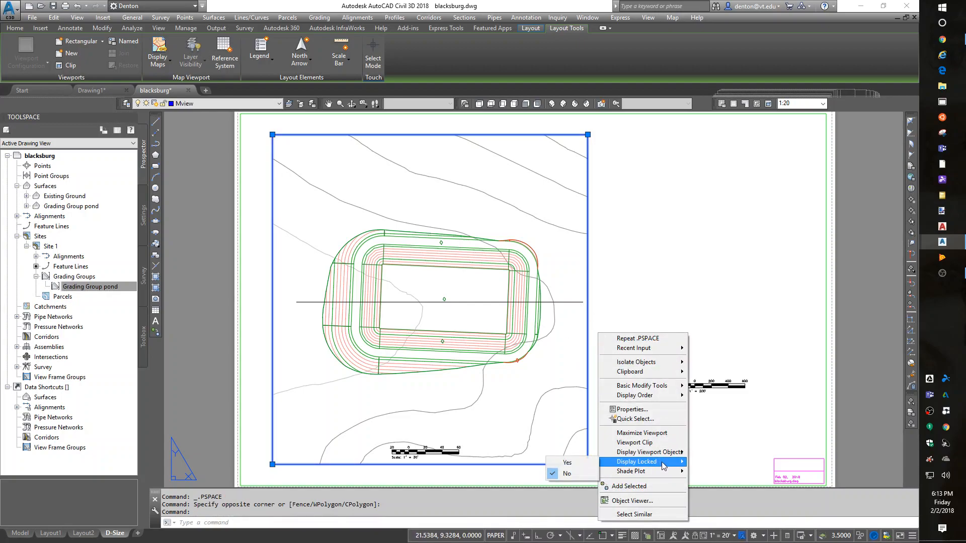
{"action": "left_click", "coordinate": [582, 463]}
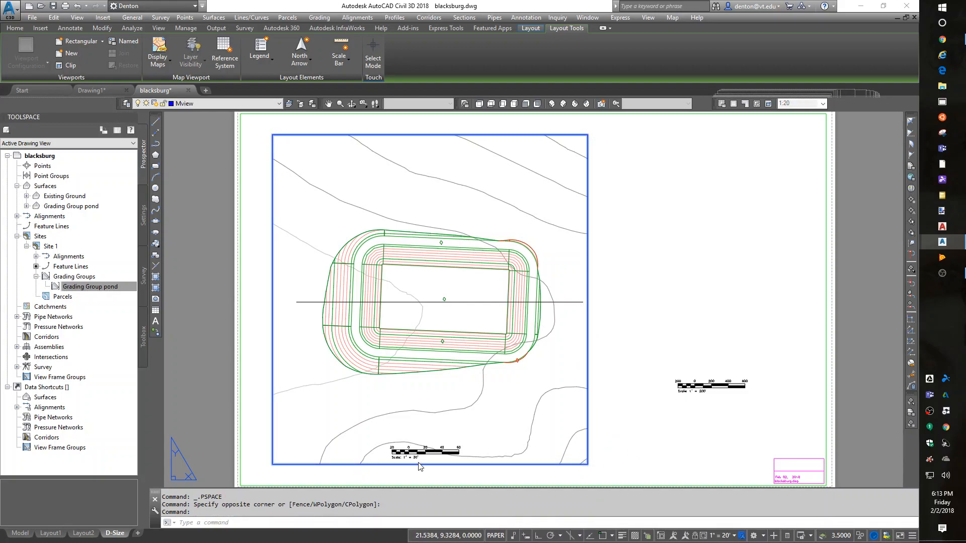
Check the 1" = 20' scale bar and delete the 1" = 200' scale bar from the sheet.
{"action": "scroll", "coordinate": [419, 465], "scroll_direction": "up", "scroll_amount": 4}
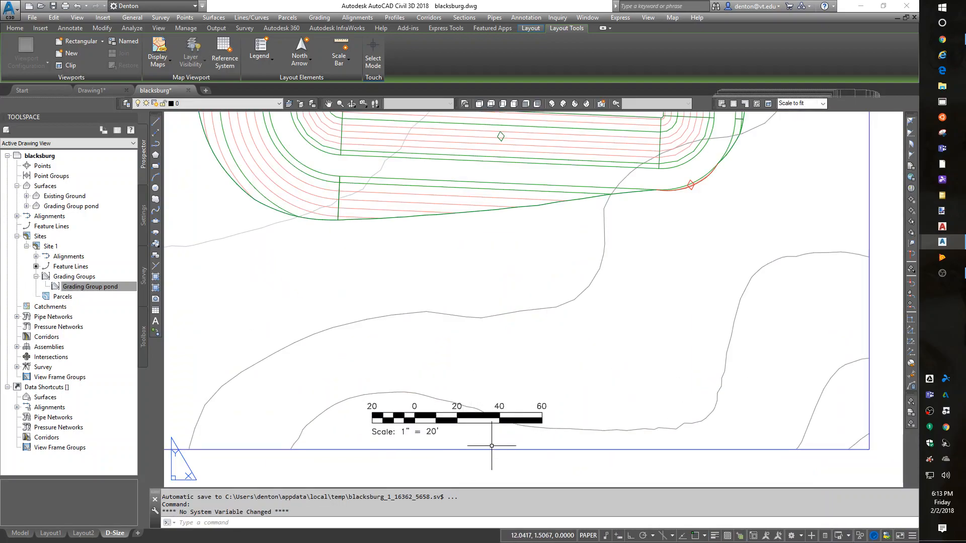
{"action": "scroll", "coordinate": [448, 417], "scroll_direction": "down", "scroll_amount": 4}
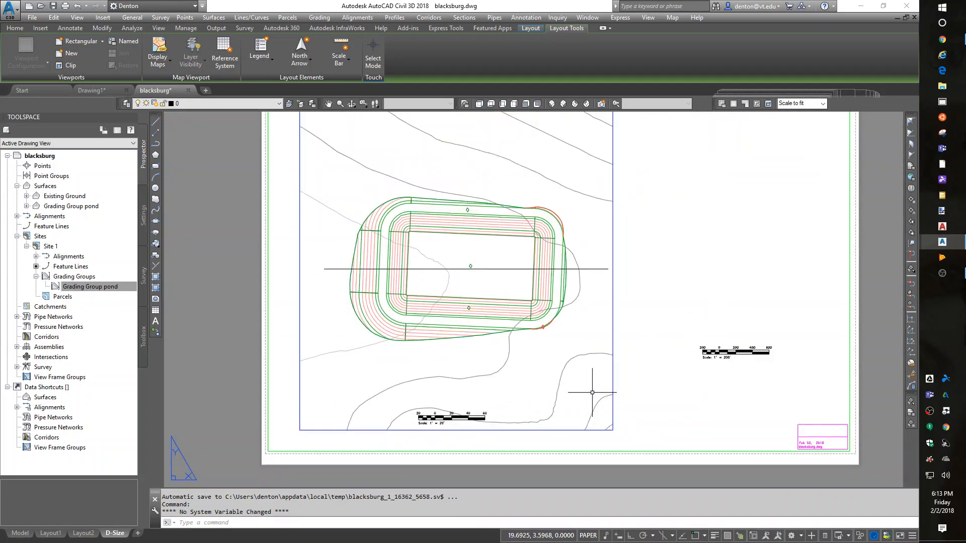
{"action": "left_click", "coordinate": [749, 403]}
{"action": "left_click", "coordinate": [688, 333]}
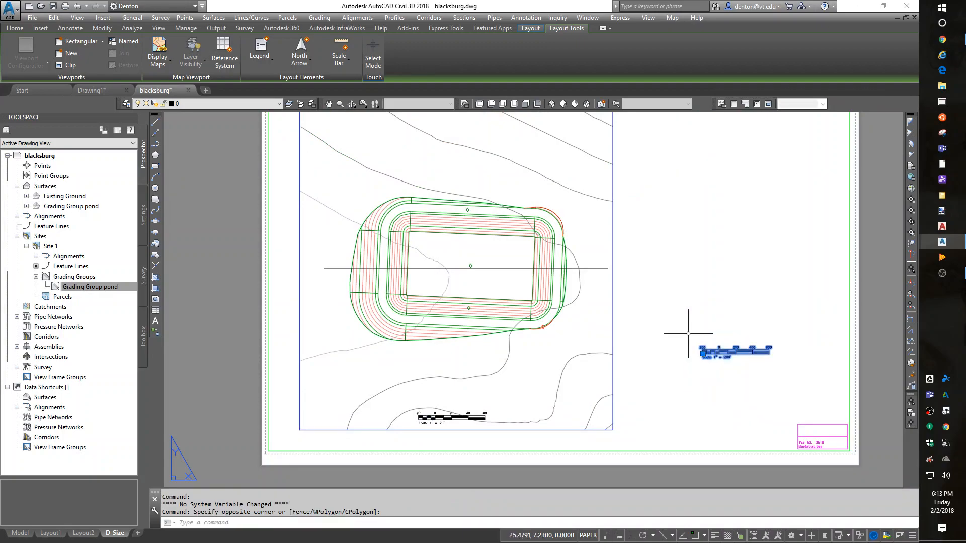
{"action": "key", "text": "Delete"}
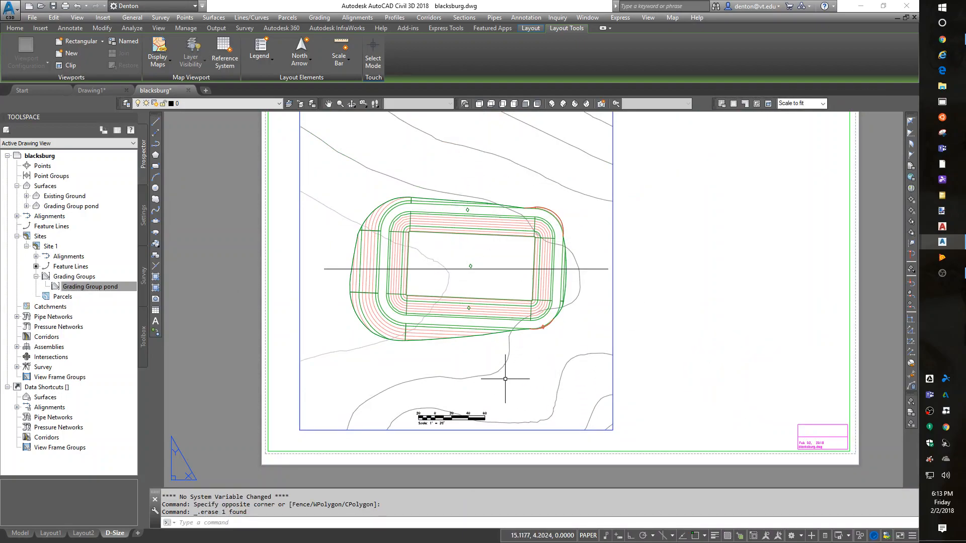
Switch to model space, find the pond, and open the dialog for inserting a block.
{"action": "left_click", "coordinate": [20, 534]}
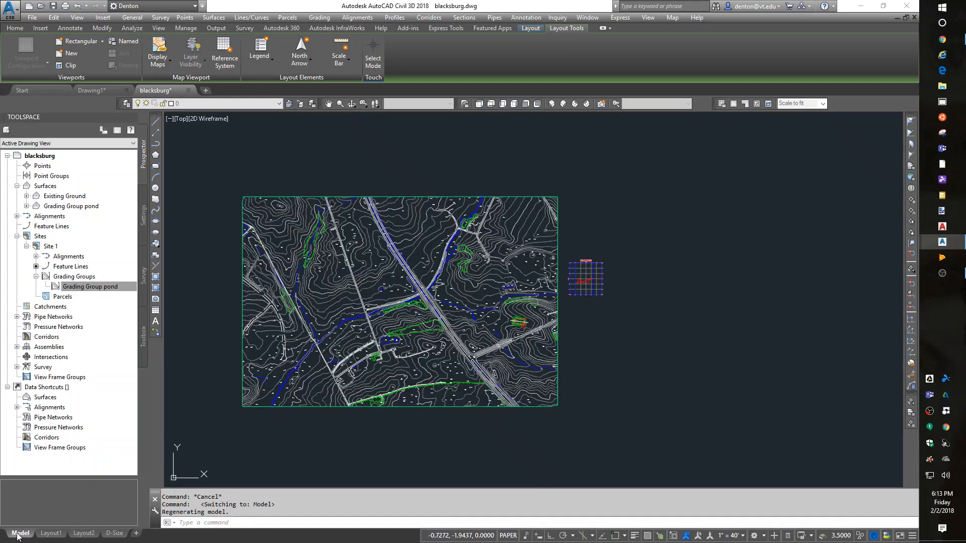
{"action": "scroll", "coordinate": [513, 331], "scroll_direction": "up", "scroll_amount": 10}
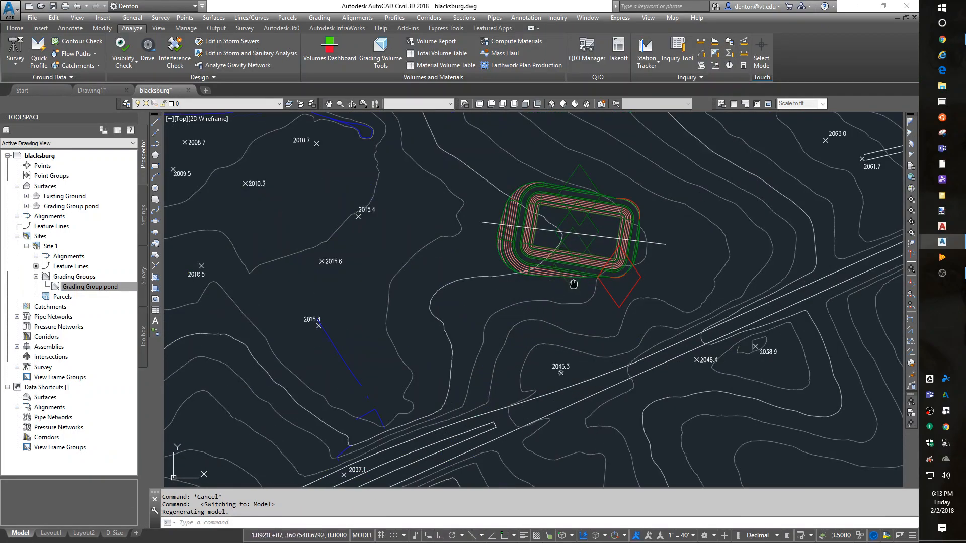
{"action": "middle_click_drag", "start_coordinate": [574, 282], "coordinate": [554, 369]}
{"action": "type", "text": "I"}
{"action": "key", "text": "Return"}
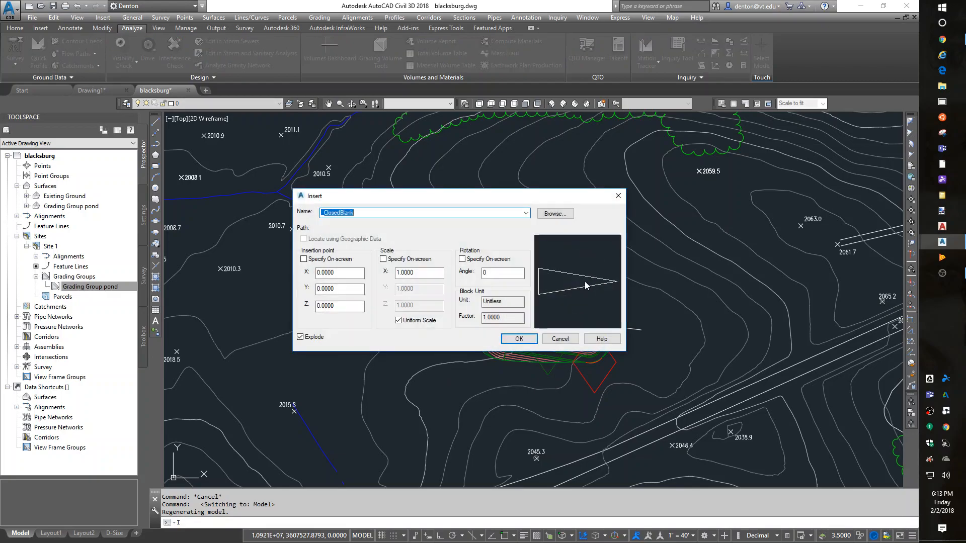
Load north arrow.dwg from the VT Cadd Tools folder, inside the 2018 folder on Google Drive, as the block to insert.
{"action": "left_click", "coordinate": [553, 215]}
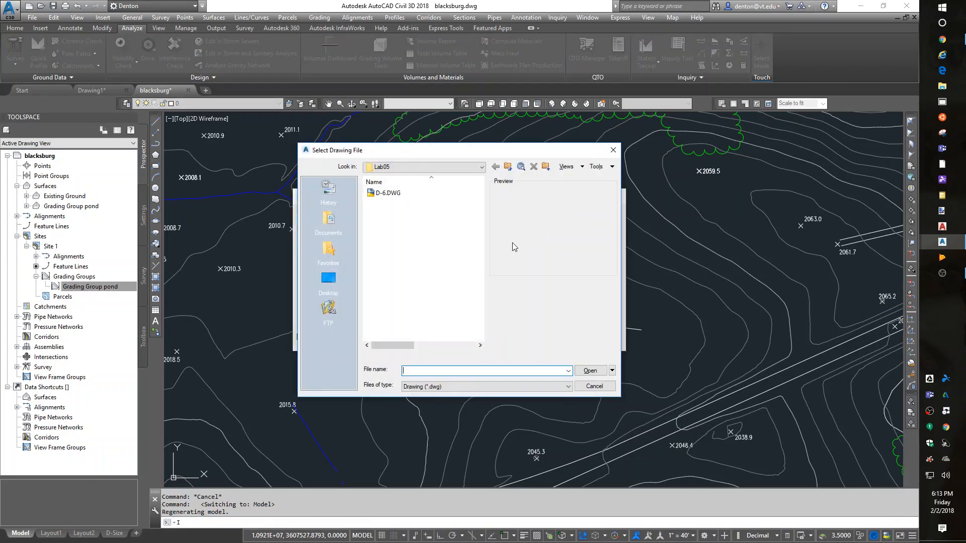
{"action": "left_click", "coordinate": [383, 171]}
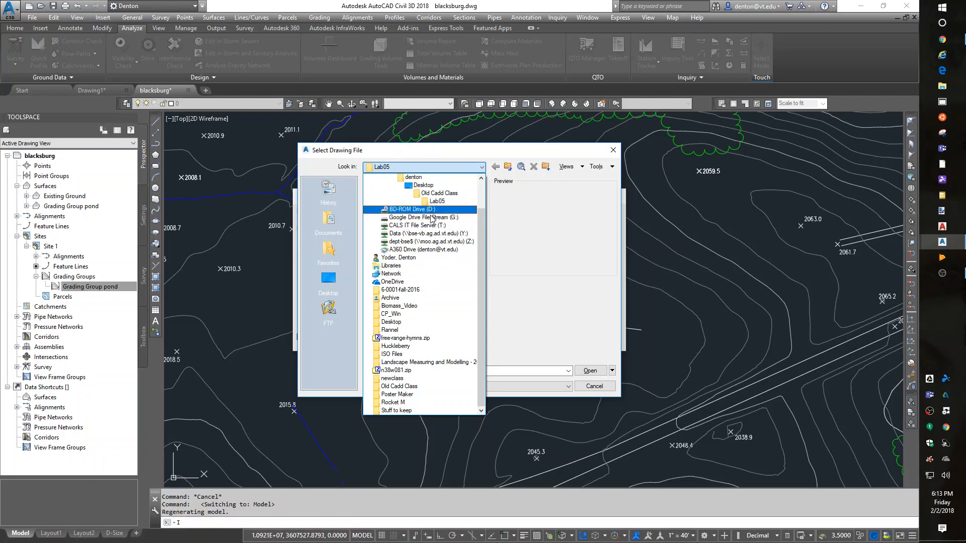
{"action": "left_click", "coordinate": [418, 217]}
{"action": "double_click", "coordinate": [386, 194]}
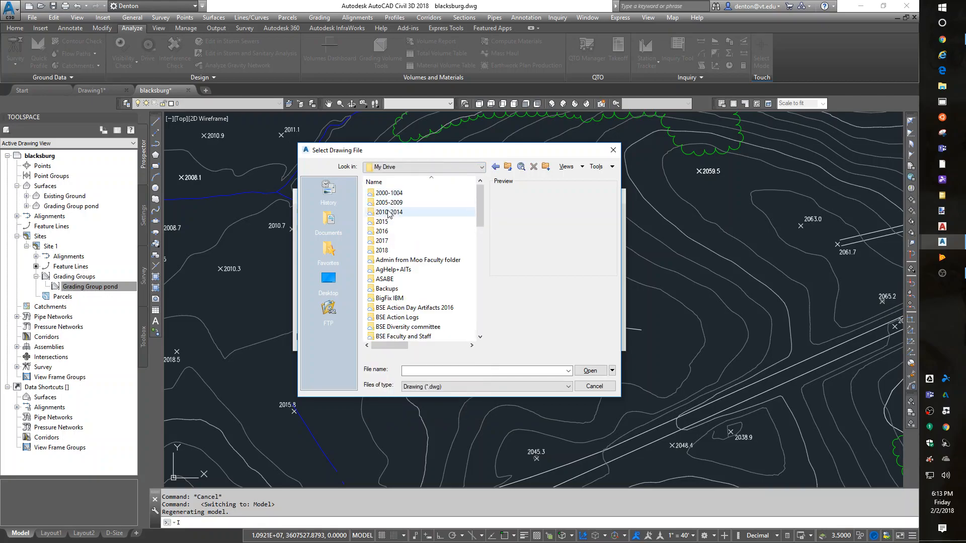
{"action": "double_click", "coordinate": [382, 250]}
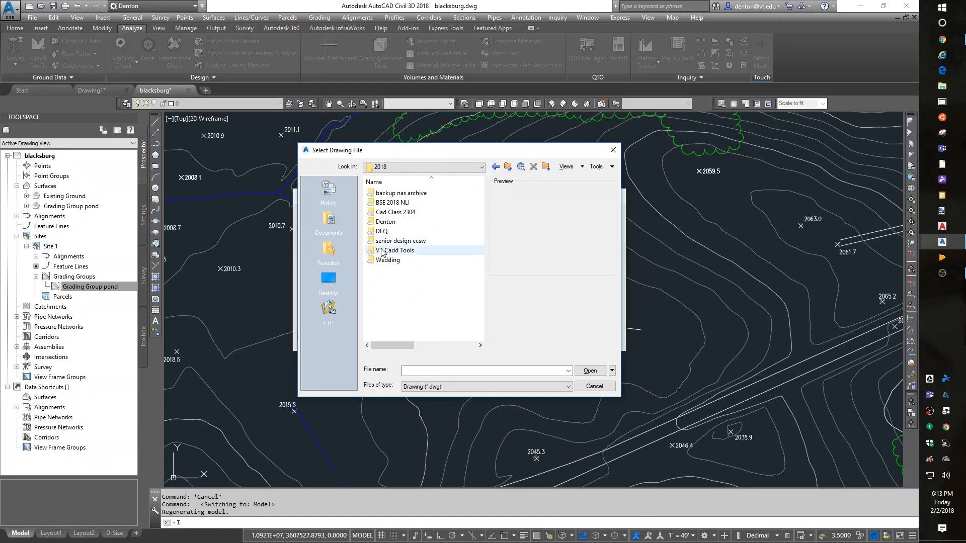
{"action": "double_click", "coordinate": [383, 250]}
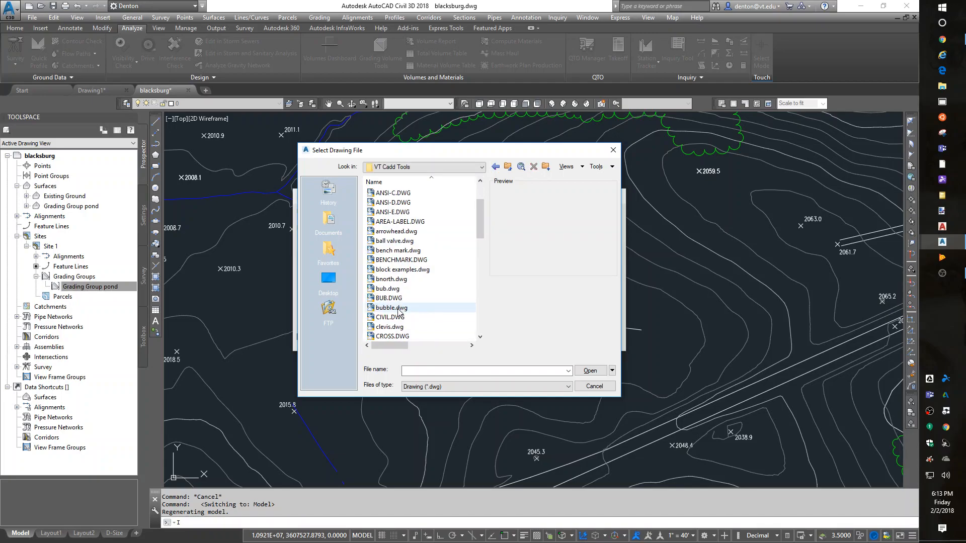
{"action": "scroll", "coordinate": [399, 307], "scroll_direction": "down", "scroll_amount": 4}
{"action": "scroll", "coordinate": [405, 310], "scroll_direction": "down", "scroll_amount": 2}
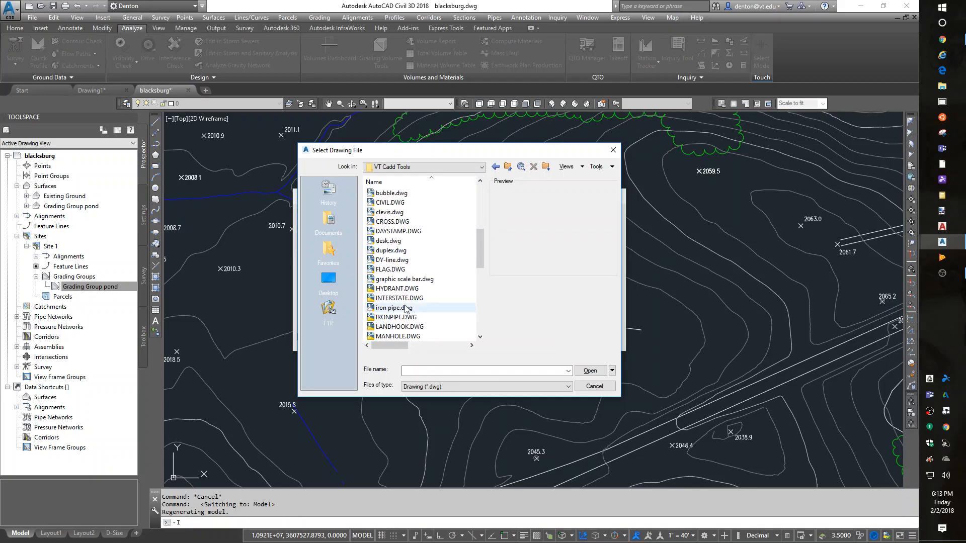
{"action": "scroll", "coordinate": [401, 301], "scroll_direction": "down", "scroll_amount": 2}
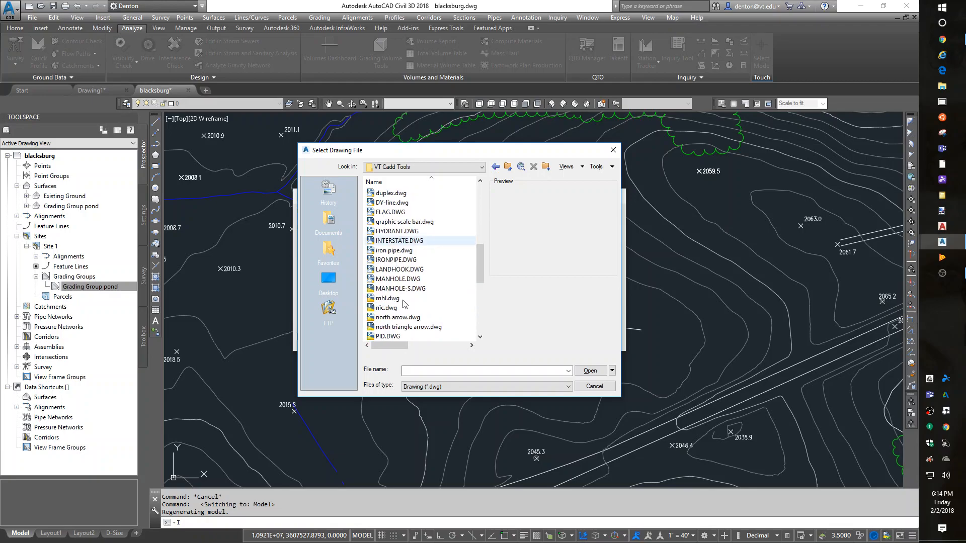
{"action": "left_click", "coordinate": [390, 318]}
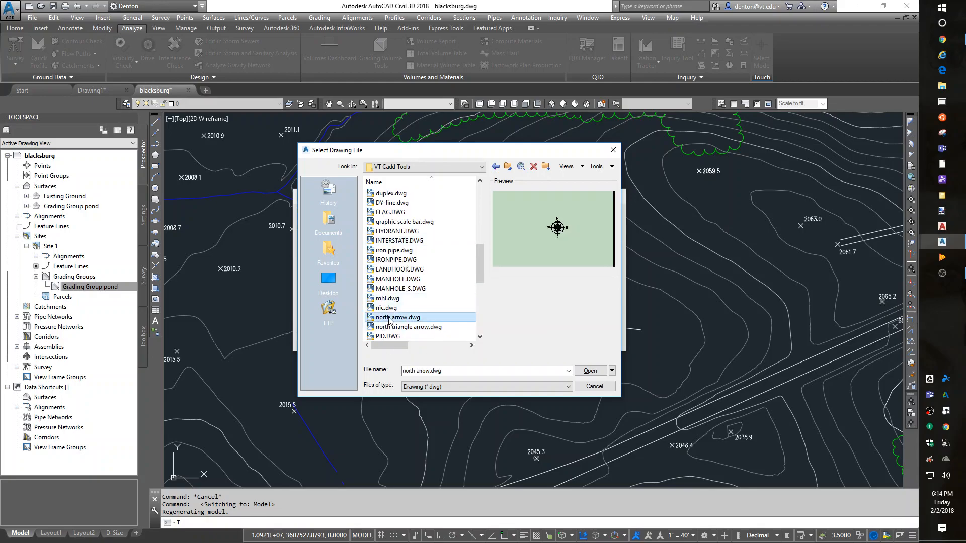
{"action": "left_click", "coordinate": [594, 373]}
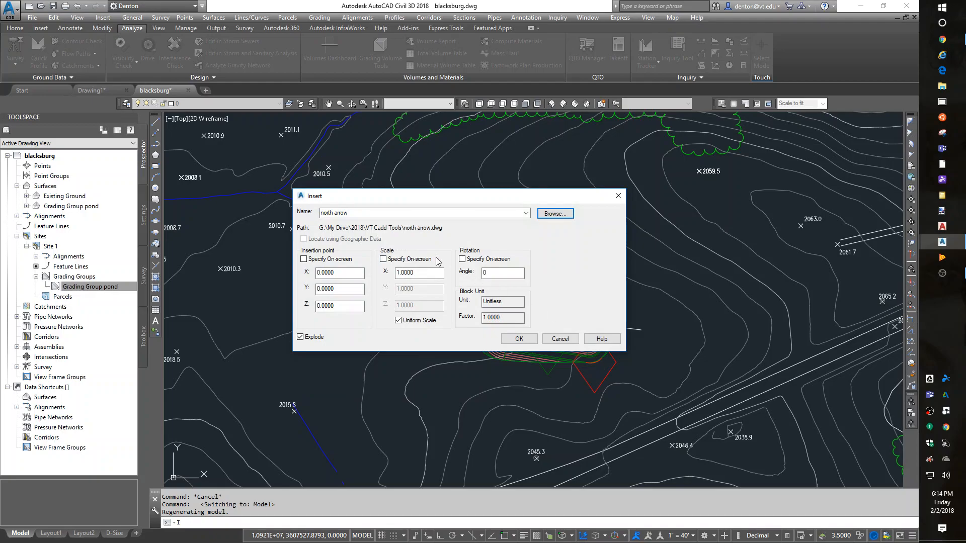
Insert the north arrow unexploded at a uniform scale of 20, placing it just above the pond's upper edge near its right end.
{"action": "type", "text": "20"}
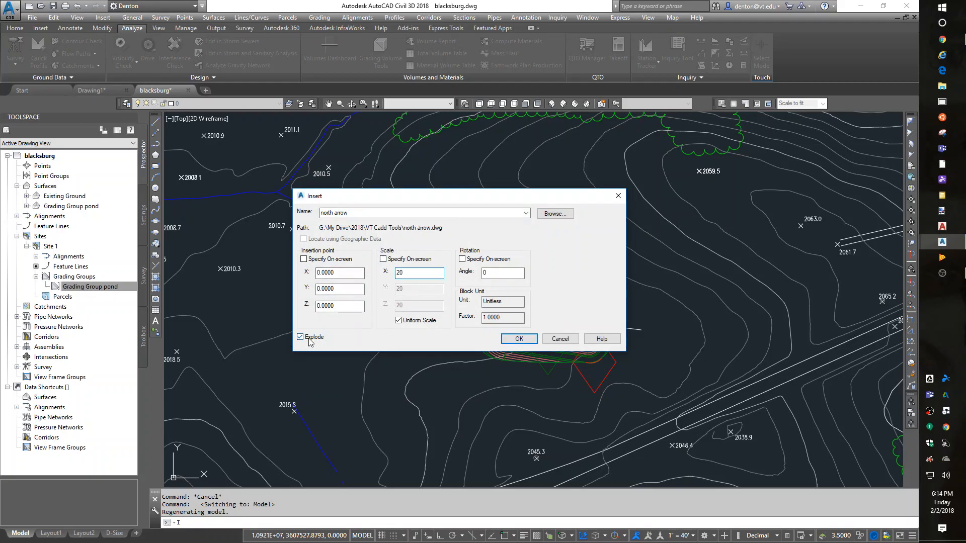
{"action": "left_click", "coordinate": [304, 260]}
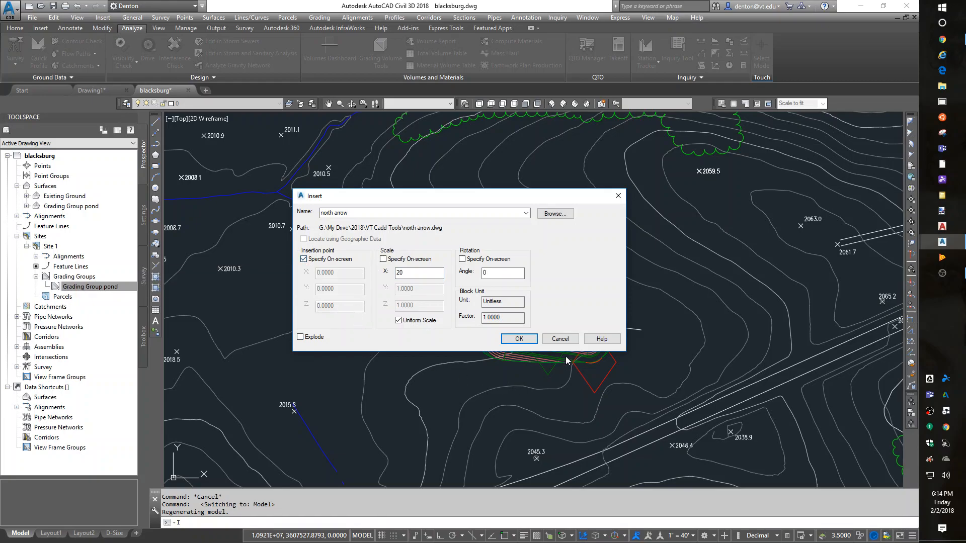
{"action": "left_click", "coordinate": [518, 339]}
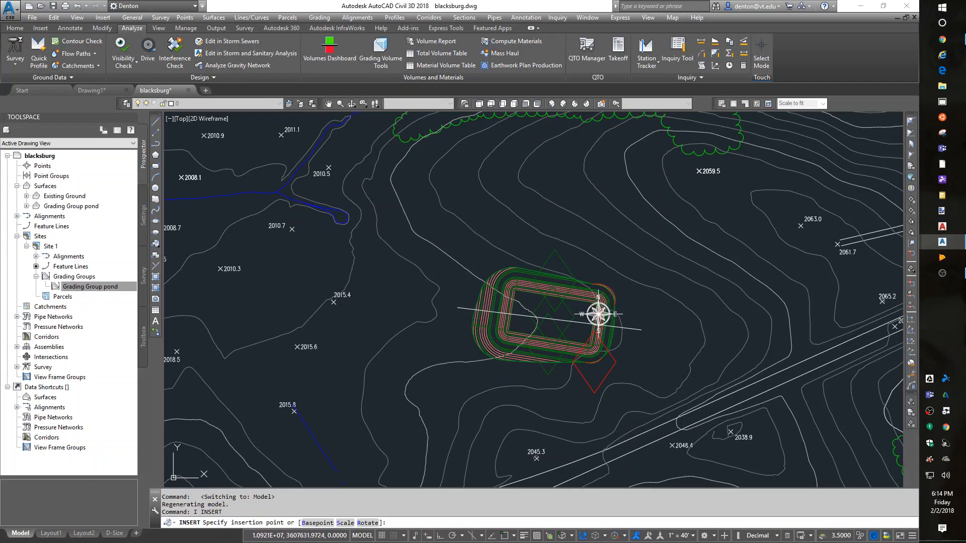
{"action": "scroll", "coordinate": [572, 321], "scroll_direction": "up", "scroll_amount": 2}
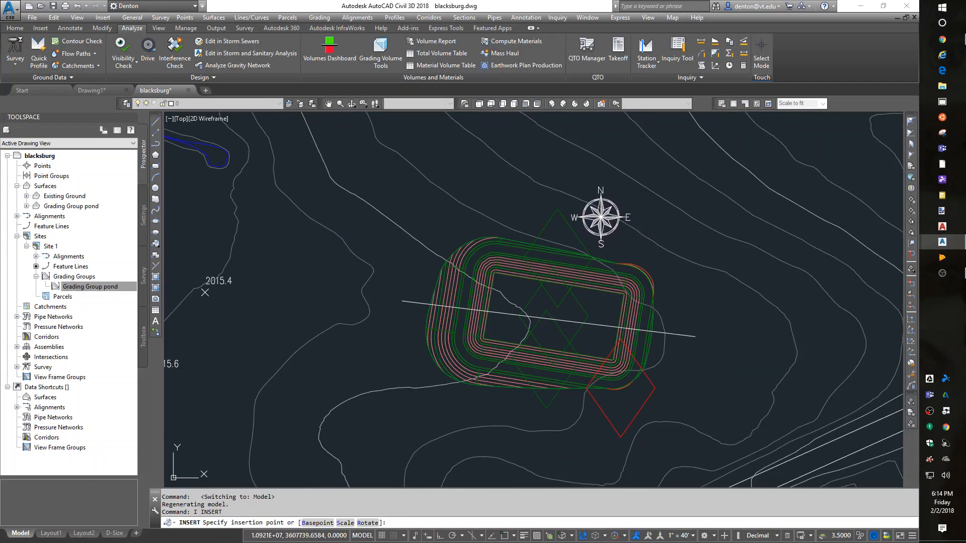
{"action": "left_click", "coordinate": [601, 217]}
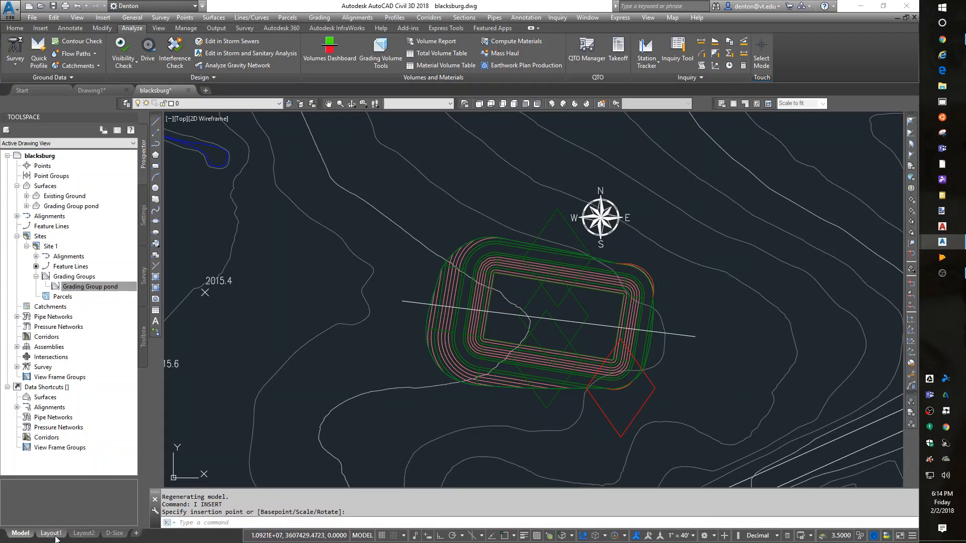
Return to the D-Size layout and check how the north arrow appears in the pond viewport.
{"action": "left_click", "coordinate": [121, 534]}
{"action": "middle_click_drag", "start_coordinate": [583, 358], "coordinate": [622, 397]}
{"action": "scroll", "coordinate": [526, 184], "scroll_direction": "up", "scroll_amount": 4}
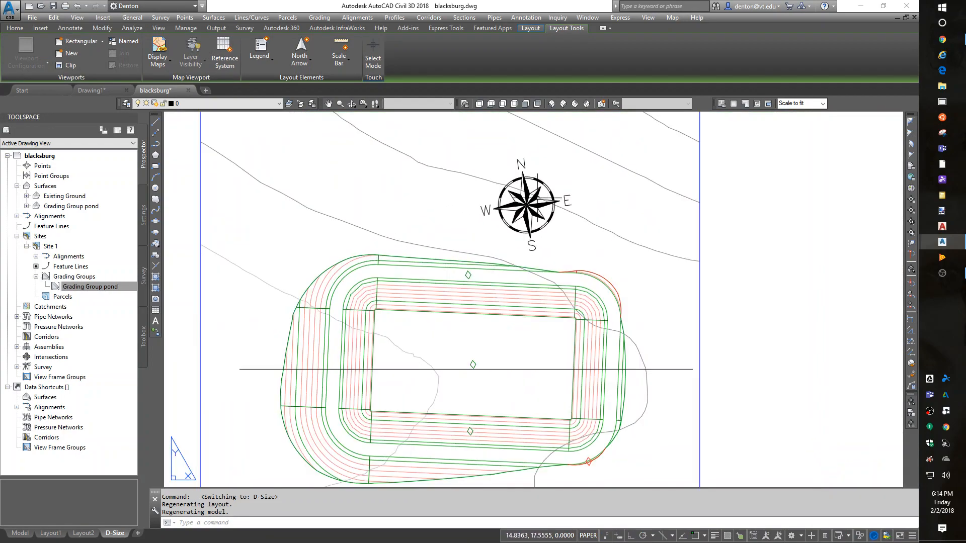
{"action": "scroll", "coordinate": [628, 231], "scroll_direction": "down", "scroll_amount": 6}
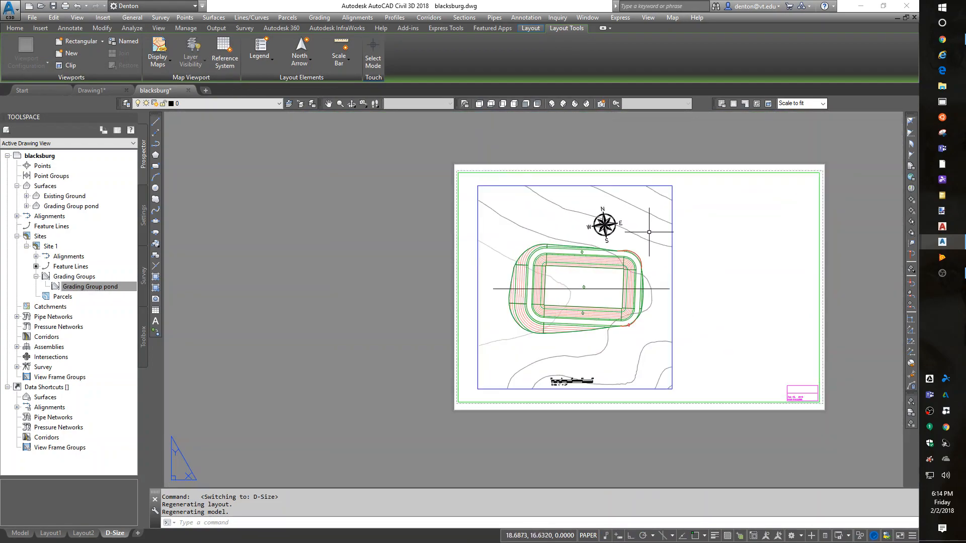
Create a second rectangular viewport with MVIEW in the upper blank area of the sheet, right of the pond viewport.
{"action": "middle_click_drag", "start_coordinate": [619, 362], "coordinate": [509, 379]}
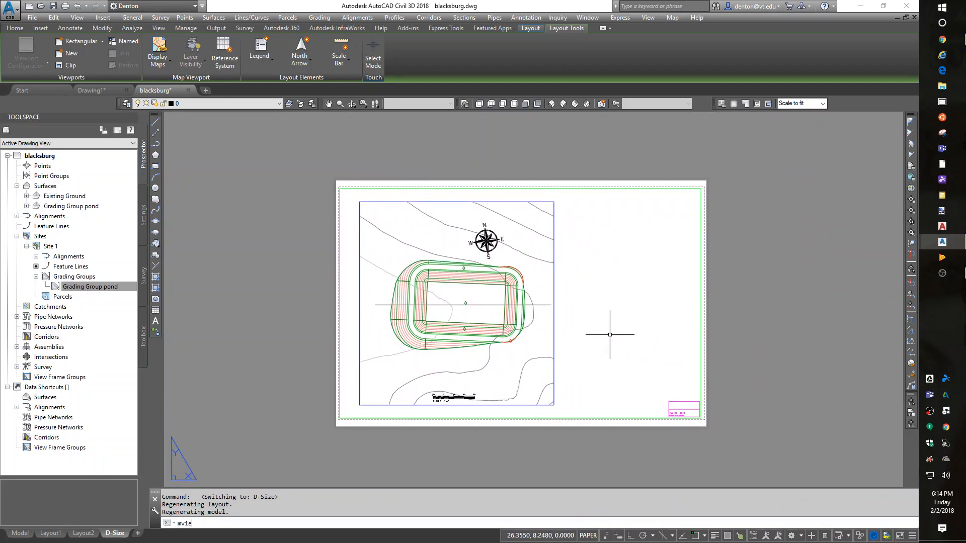
{"action": "type", "text": "w"}
{"action": "key", "text": "Return"}
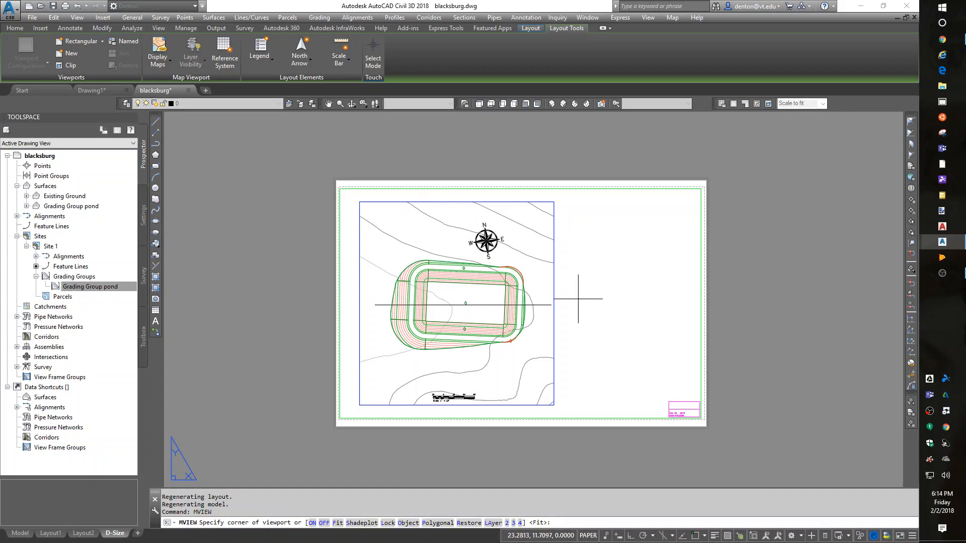
{"action": "left_click", "coordinate": [574, 300]}
{"action": "left_click", "coordinate": [691, 202]}
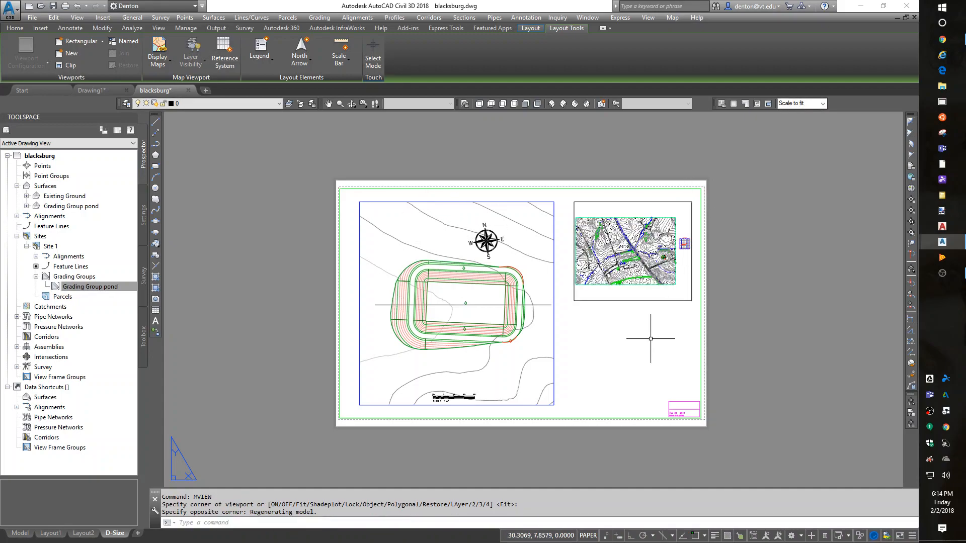
Move the new viewport's frame onto the Mview layer and clear the selection.
{"action": "left_click", "coordinate": [636, 300]}
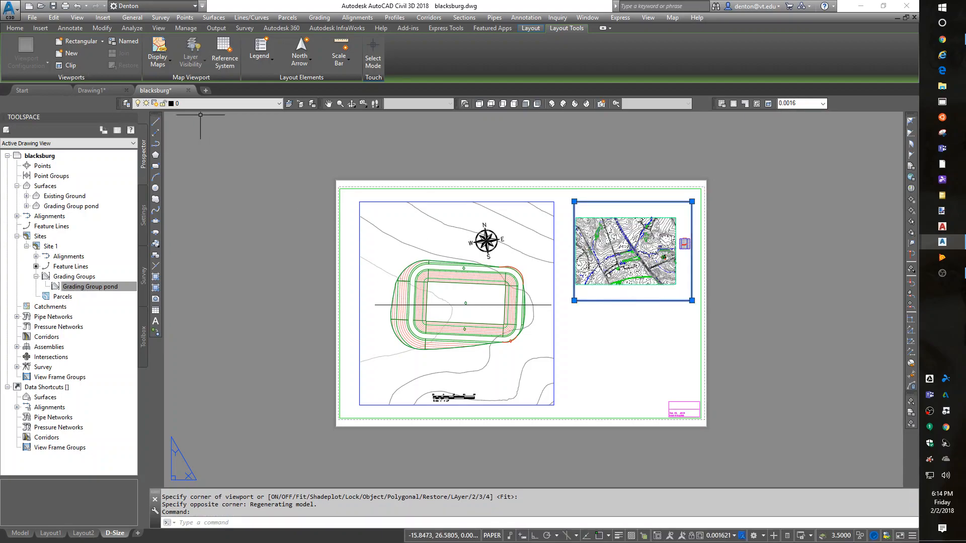
{"action": "left_click", "coordinate": [226, 104]}
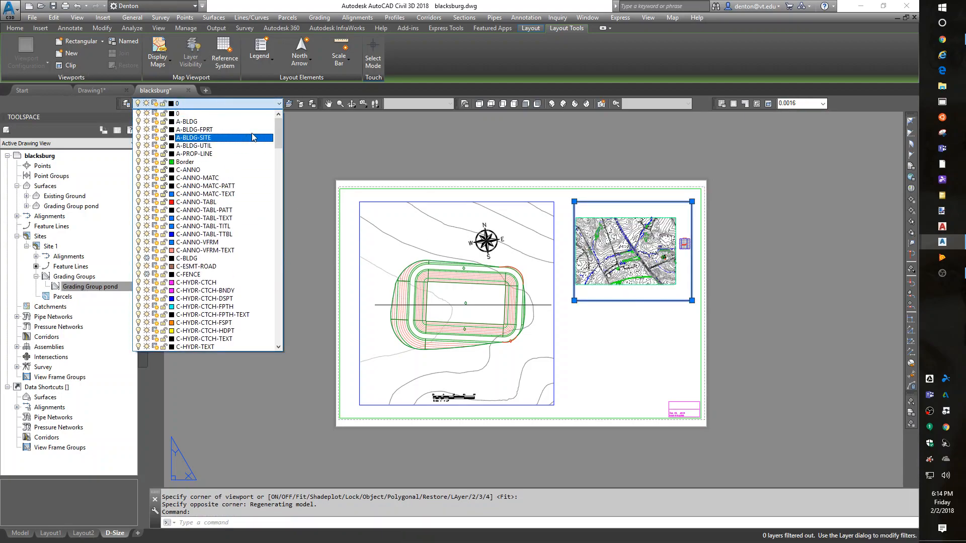
{"action": "left_click_drag", "start_coordinate": [277, 132], "coordinate": [275, 311]}
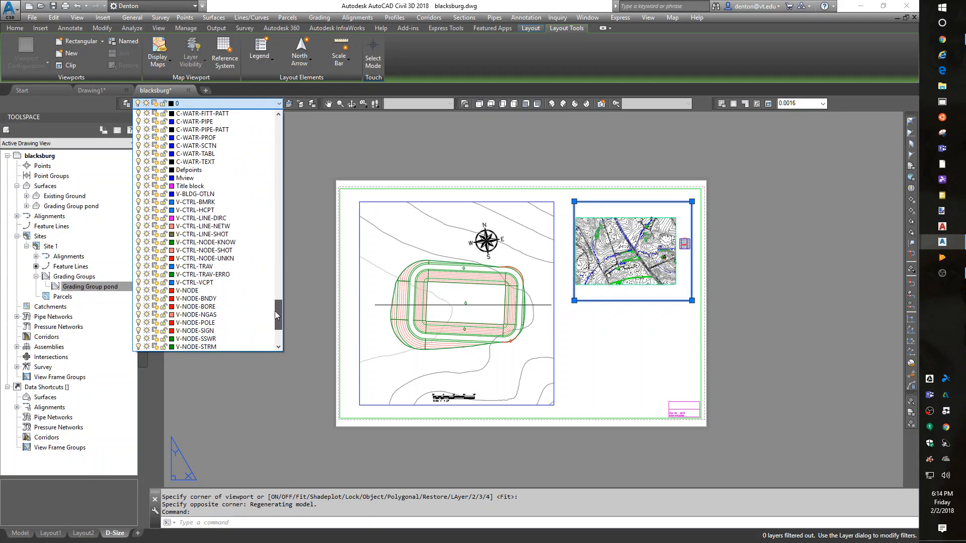
{"action": "left_click", "coordinate": [187, 178]}
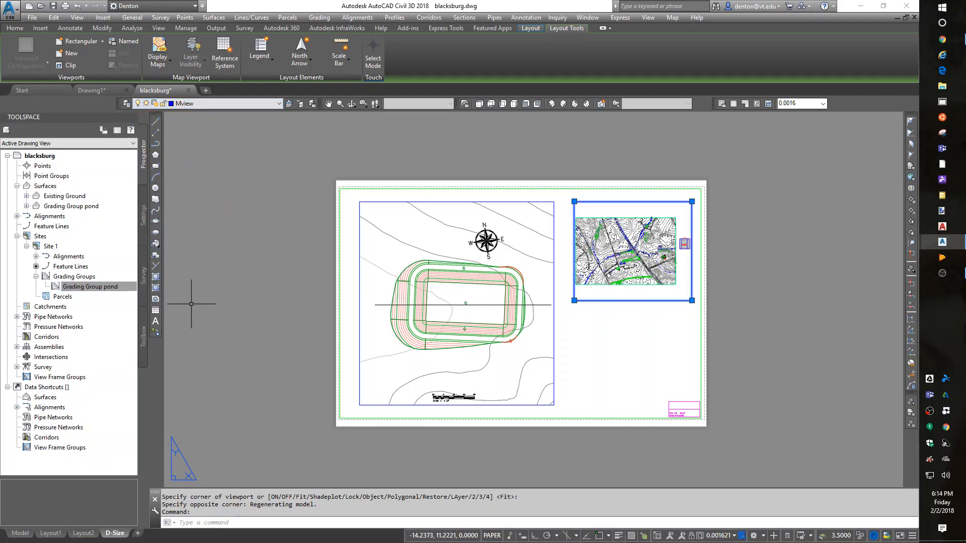
{"action": "key", "text": "Escape"}
{"action": "key", "text": "Escape"}
{"action": "key", "text": "Escape"}
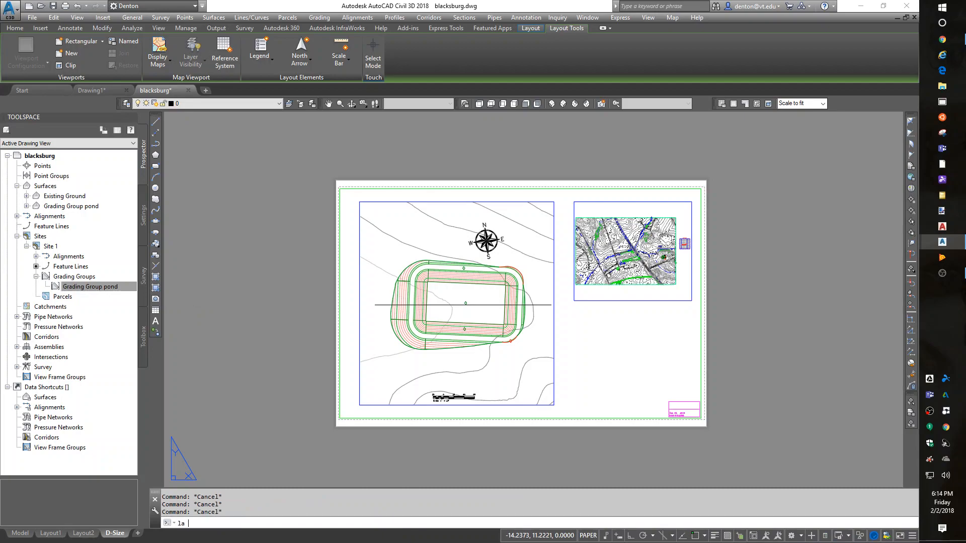
Review the Mview layer in the Layer Properties Manager and close the manager.
{"action": "key", "text": "Return"}
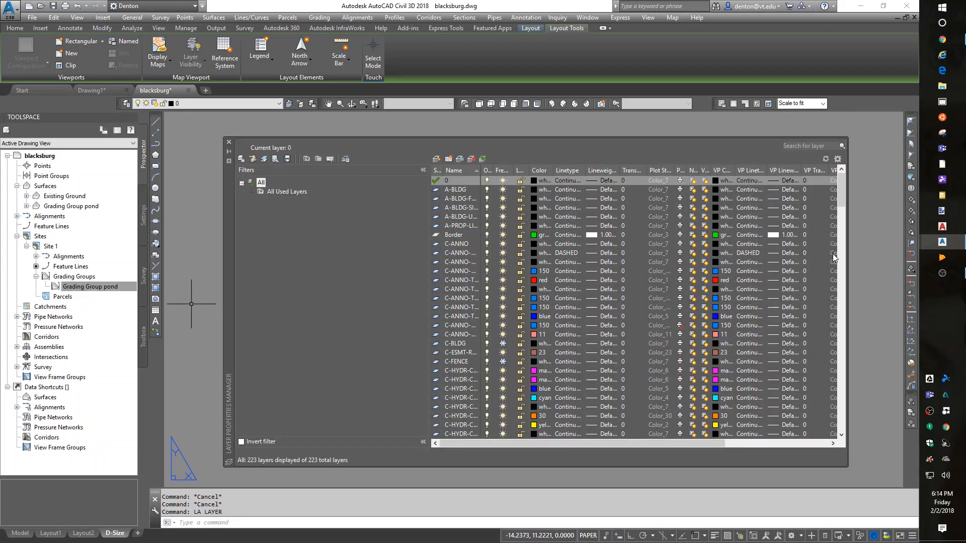
{"action": "left_click_drag", "start_coordinate": [841, 188], "coordinate": [849, 393]}
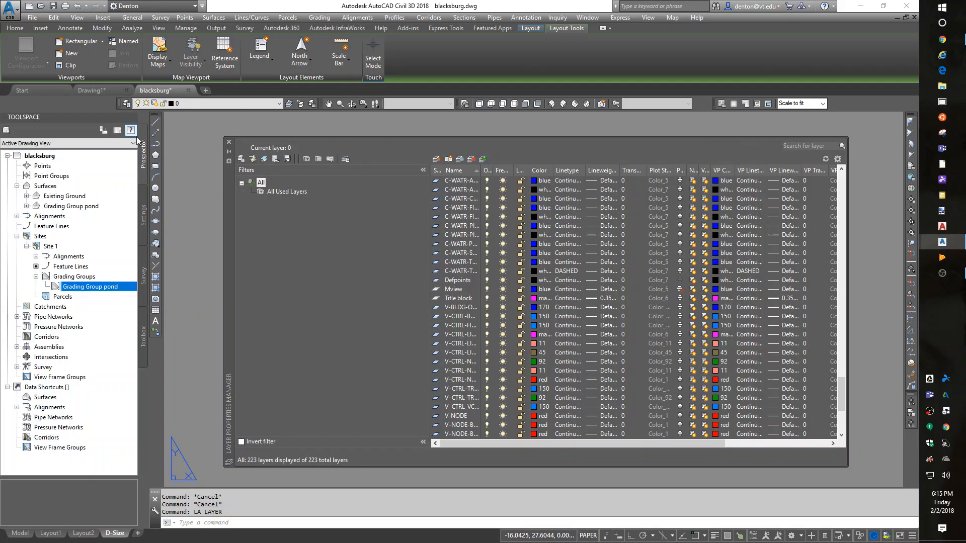
{"action": "left_click", "coordinate": [229, 144]}
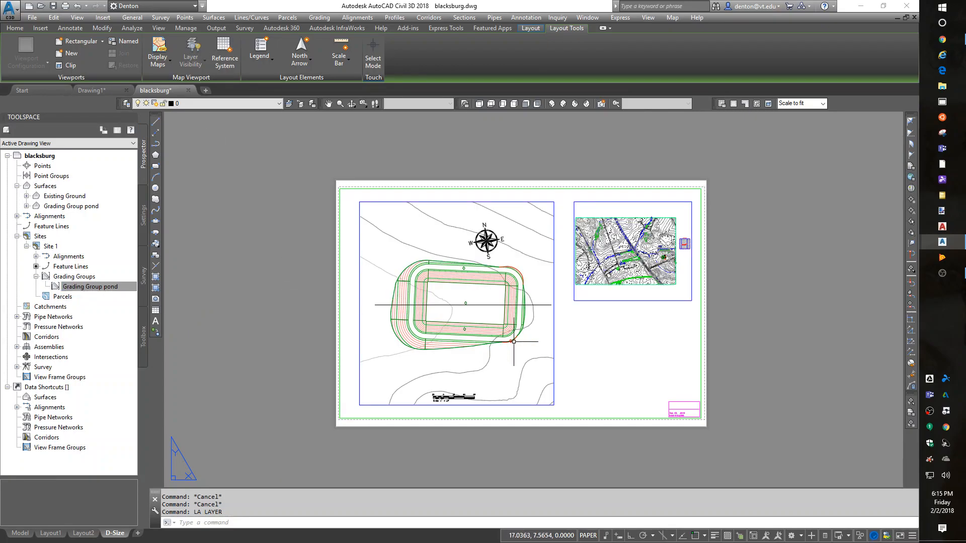
Activate the new viewport and centre its view on the pond's profile view.
{"action": "left_click", "coordinate": [631, 257]}
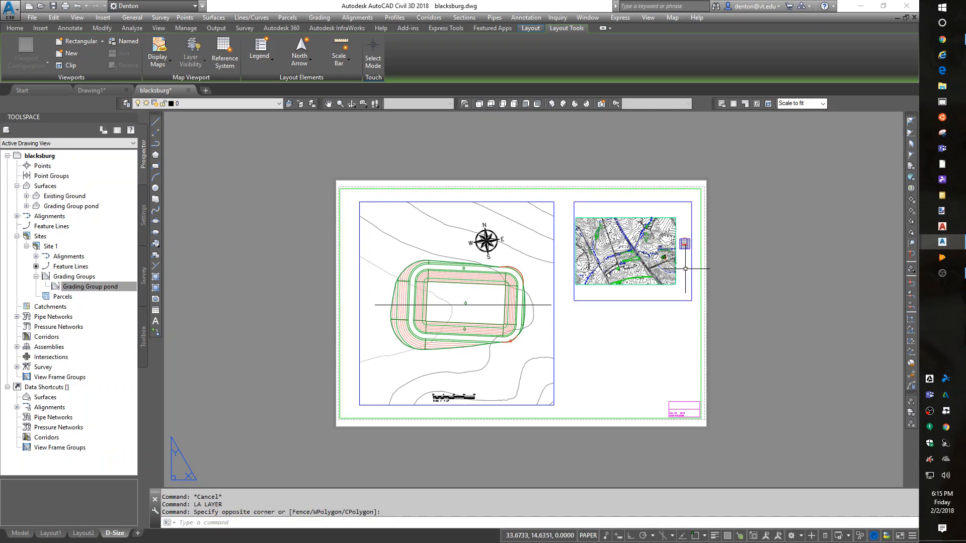
{"action": "double_click", "coordinate": [689, 245]}
{"action": "scroll", "coordinate": [689, 244], "scroll_direction": "up", "scroll_amount": 4}
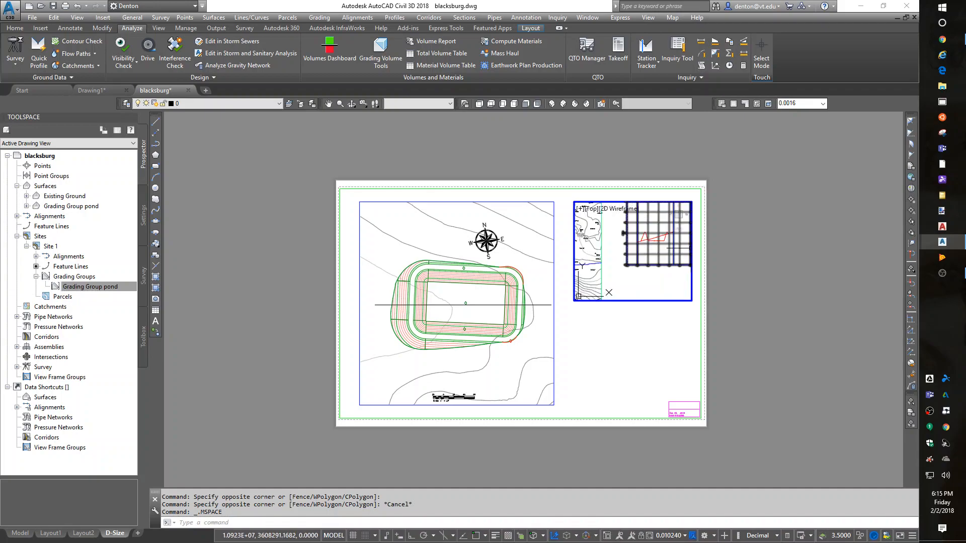
{"action": "middle_click_drag", "start_coordinate": [656, 244], "coordinate": [631, 264]}
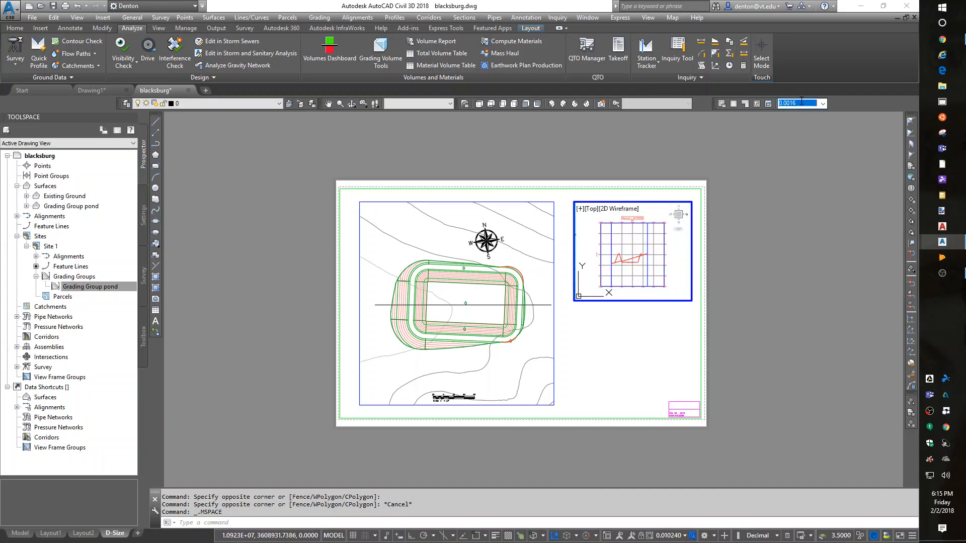
Try scales of 1:10, 1:40 and 1:50 for the profile viewport.
{"action": "type", "text": "1:10"}
{"action": "key", "text": "Return"}
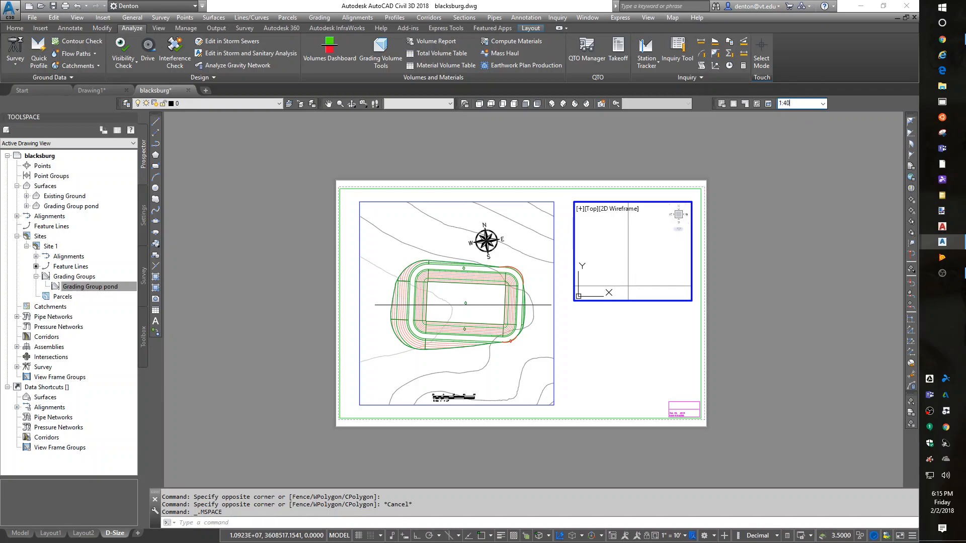
{"action": "key", "text": "Return"}
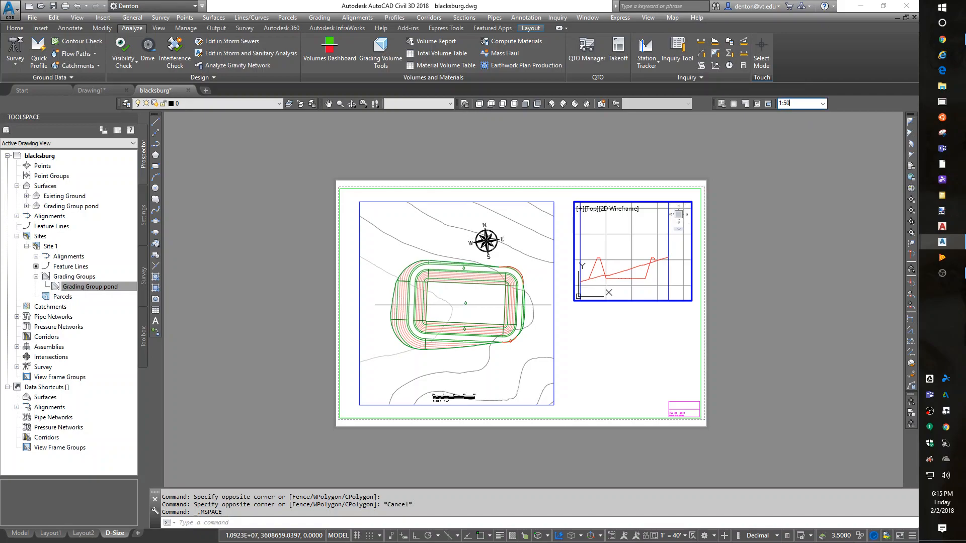
{"action": "key", "text": "Return"}
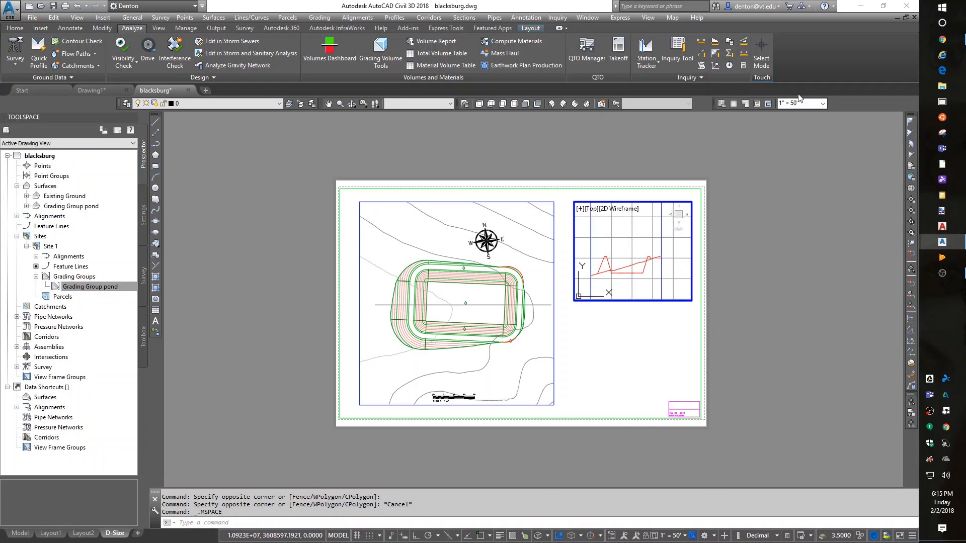
Set the profile viewport's scale to 1:60 and return to paper space.
{"action": "type", "text": "1:60"}
{"action": "key", "text": "Return"}
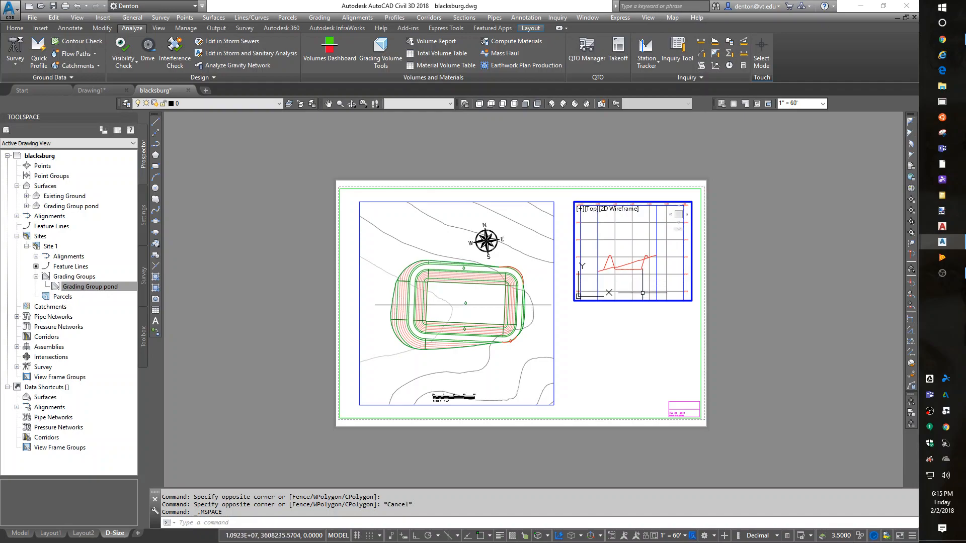
{"action": "double_click", "coordinate": [620, 326]}
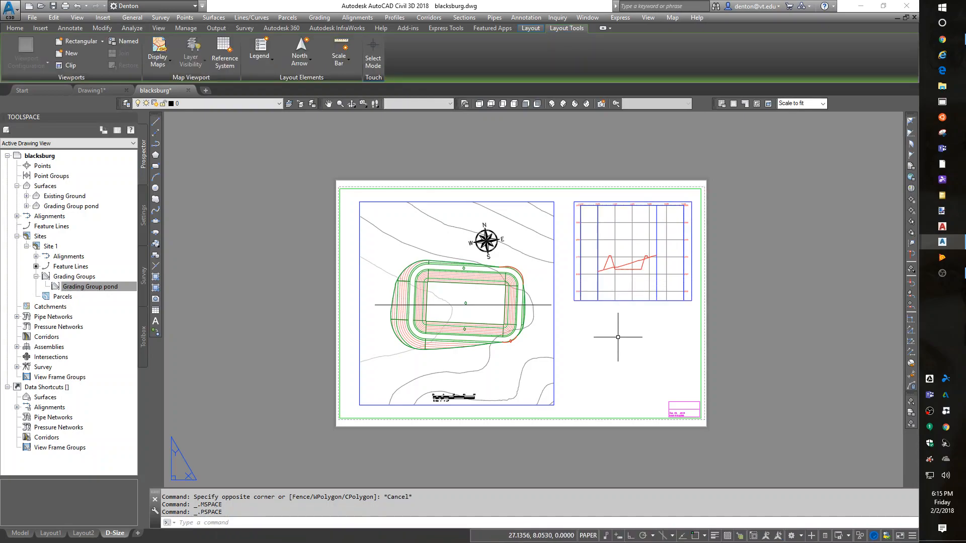
Enlarge the profile viewport by stretching its corners outward on both sides and extending its lower edge further down the sheet.
{"action": "left_click", "coordinate": [574, 301]}
{"action": "left_click", "coordinate": [574, 300]}
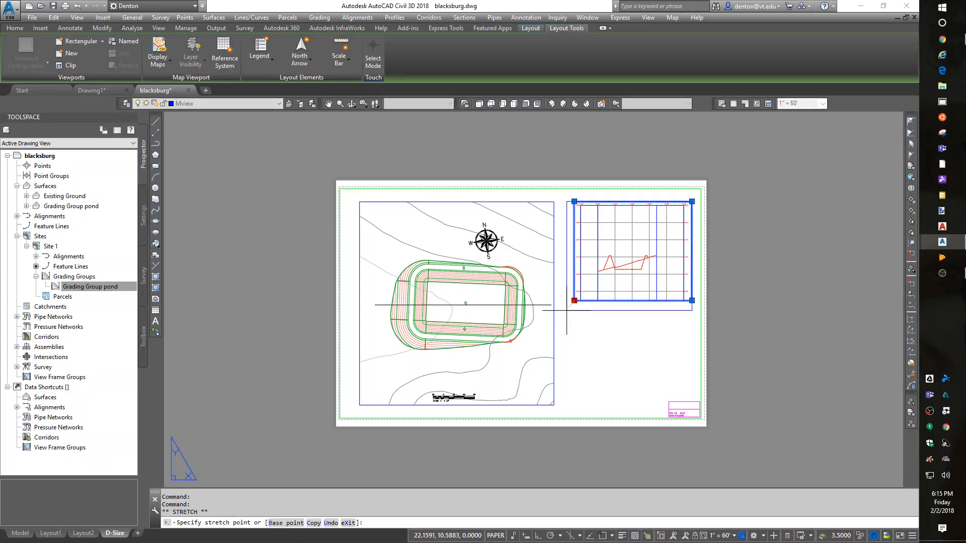
{"action": "left_click", "coordinate": [569, 314]}
{"action": "left_click", "coordinate": [692, 201]}
{"action": "left_click", "coordinate": [699, 197]}
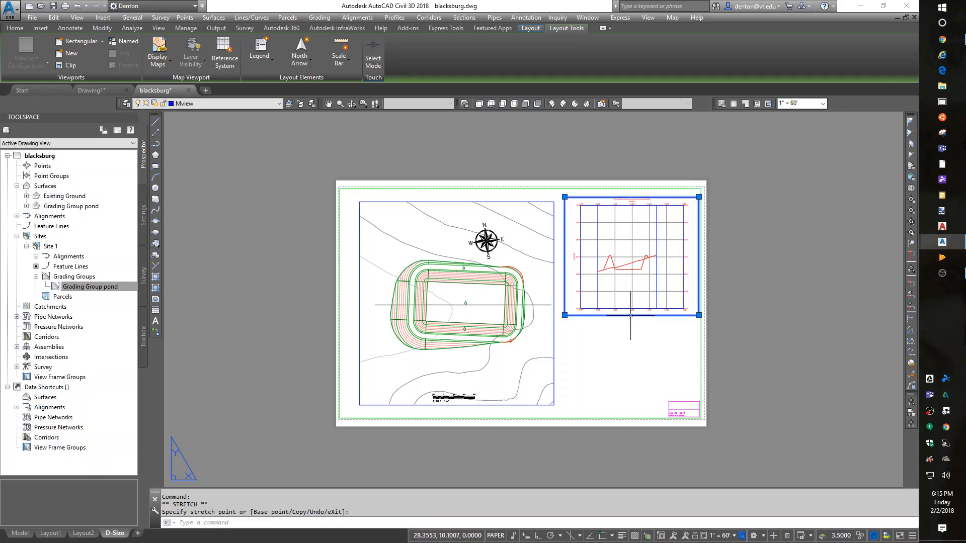
{"action": "left_click", "coordinate": [698, 315]}
{"action": "left_click", "coordinate": [698, 340]}
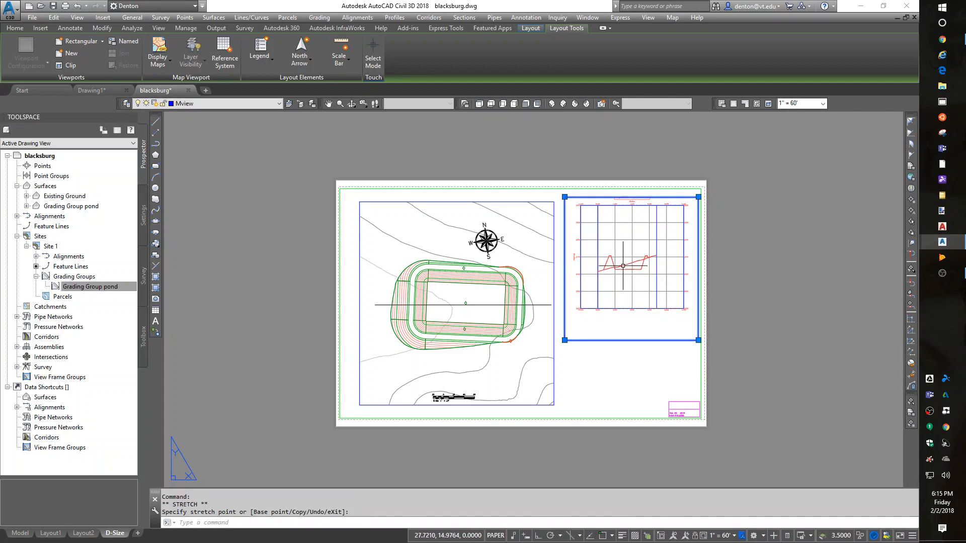
Shift the view inside the profile viewport so the profile view and its title fit the frame, and return to paper space.
{"action": "double_click", "coordinate": [631, 319]}
{"action": "middle_click_drag", "start_coordinate": [623, 288], "coordinate": [622, 303]}
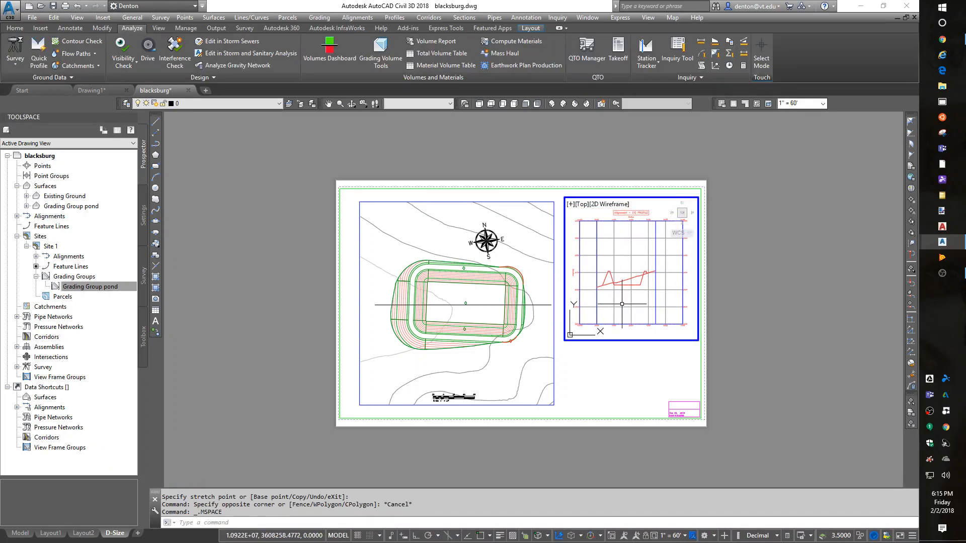
{"action": "double_click", "coordinate": [627, 369]}
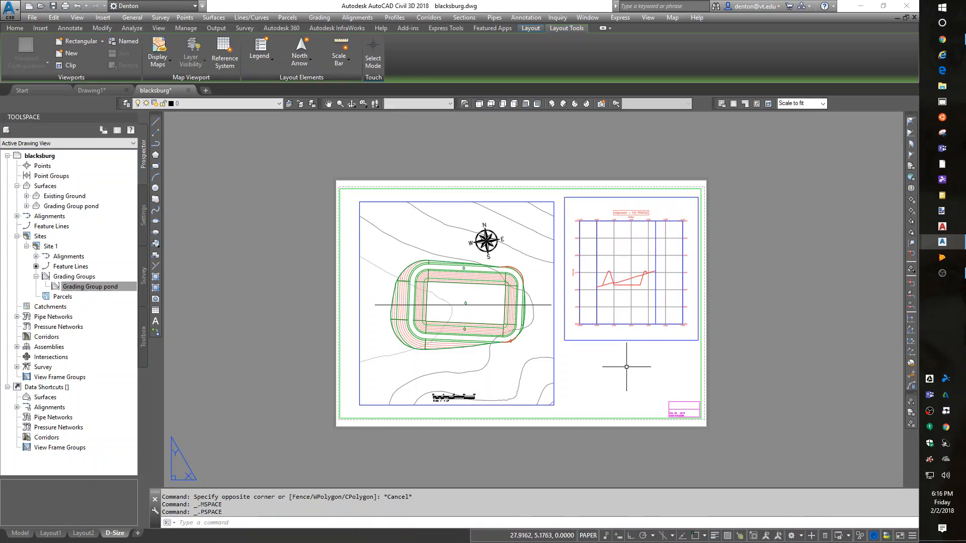
Lock the display of the profile viewport.
{"action": "left_click", "coordinate": [634, 340]}
{"action": "right_click", "coordinate": [635, 342]}
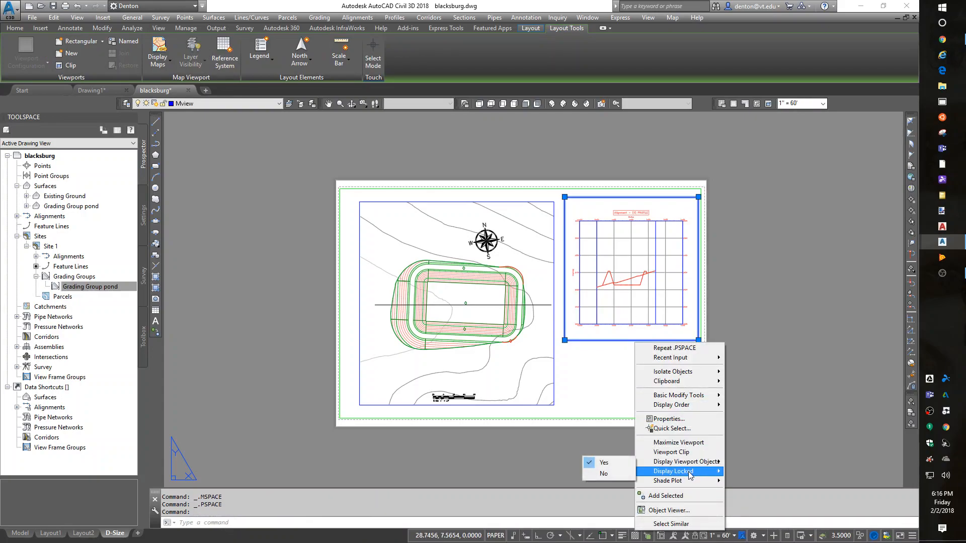
{"action": "mouse_move", "coordinate": [691, 475]}
{"action": "left_click", "coordinate": [606, 472]}
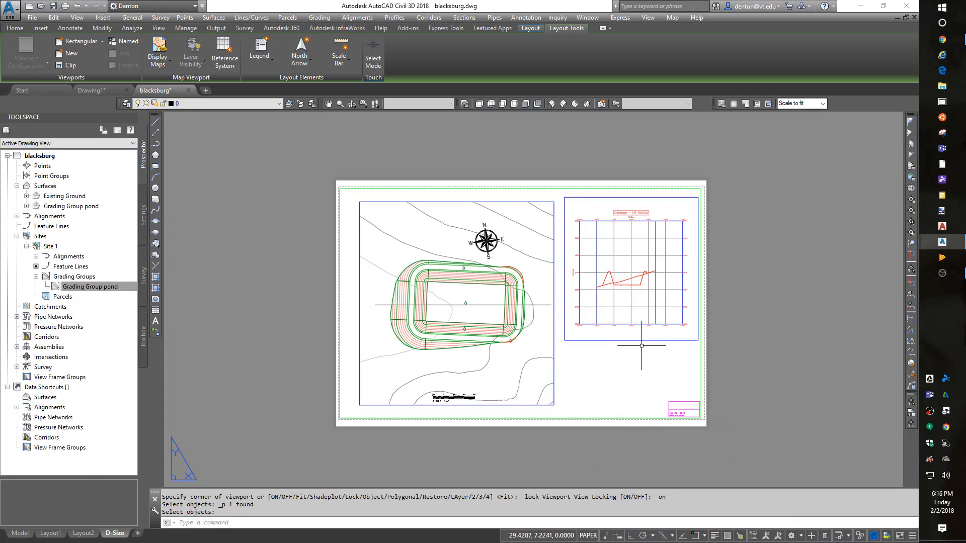
Check the display lock by zooming and panning within the profile and pond viewports, and return to paper space.
{"action": "left_click", "coordinate": [634, 306]}
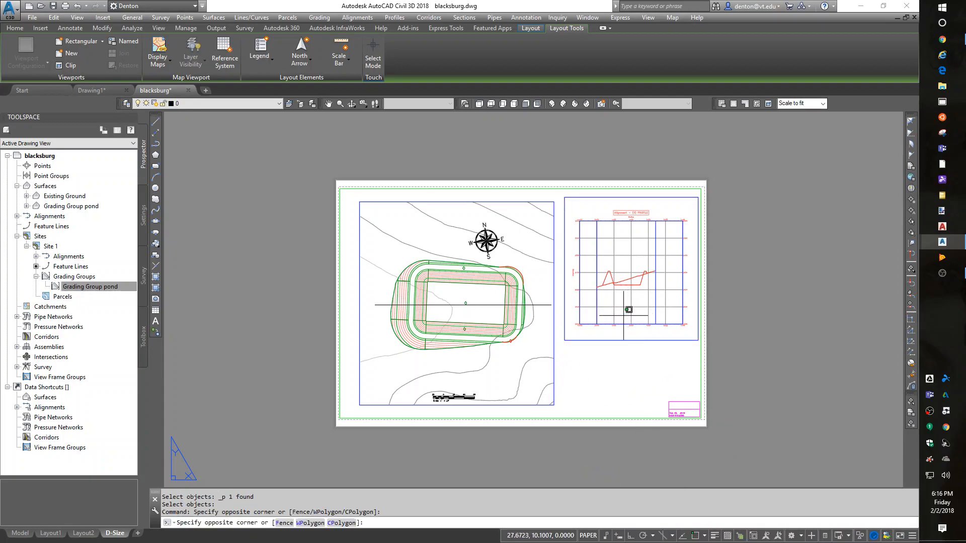
{"action": "double_click", "coordinate": [623, 316]}
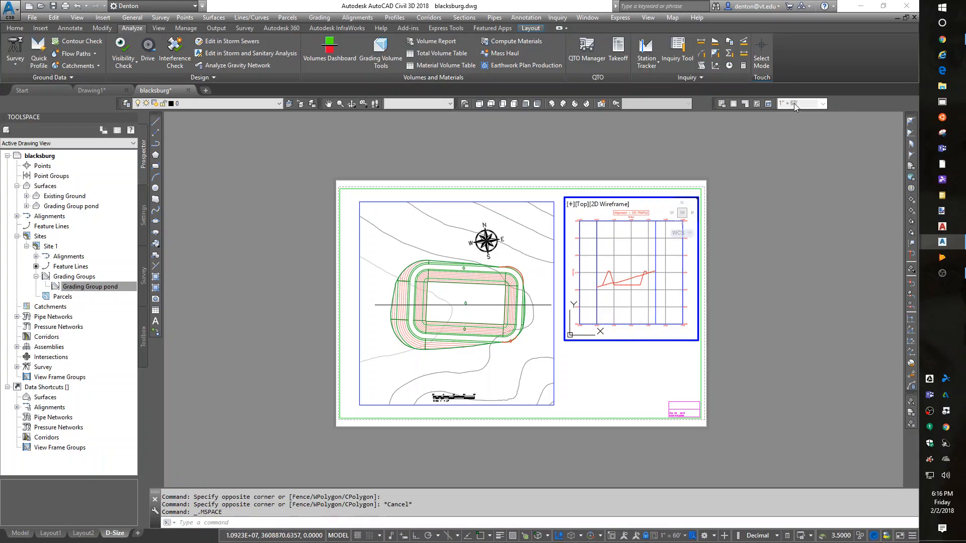
{"action": "scroll", "coordinate": [621, 279], "scroll_direction": "down", "scroll_amount": 4}
{"action": "scroll", "coordinate": [620, 276], "scroll_direction": "up", "scroll_amount": 6}
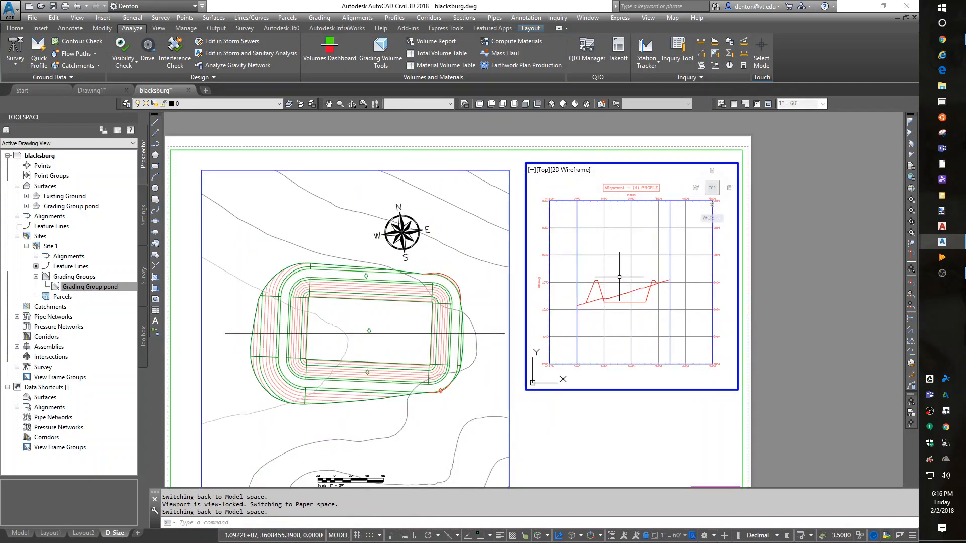
{"action": "left_click", "coordinate": [442, 332]}
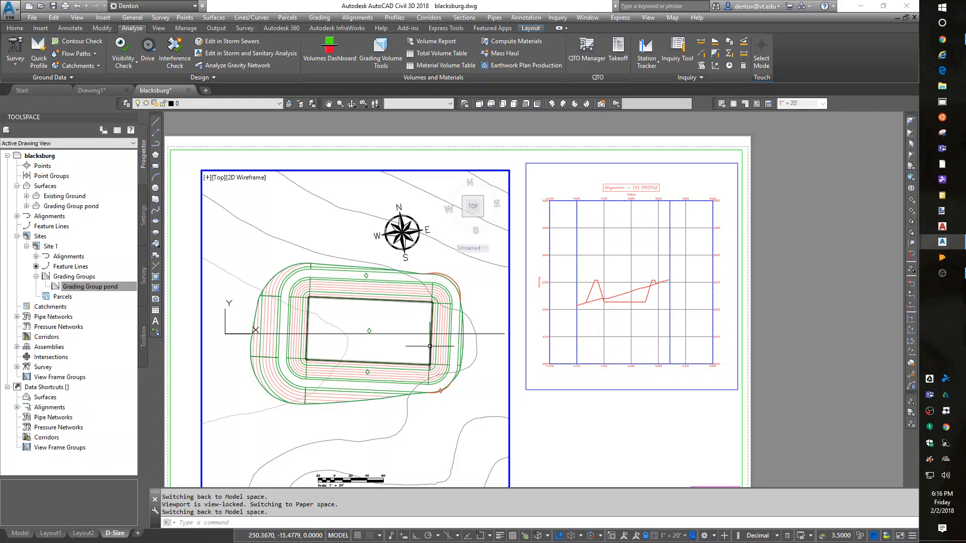
{"action": "middle_click_drag", "start_coordinate": [380, 350], "coordinate": [422, 324]}
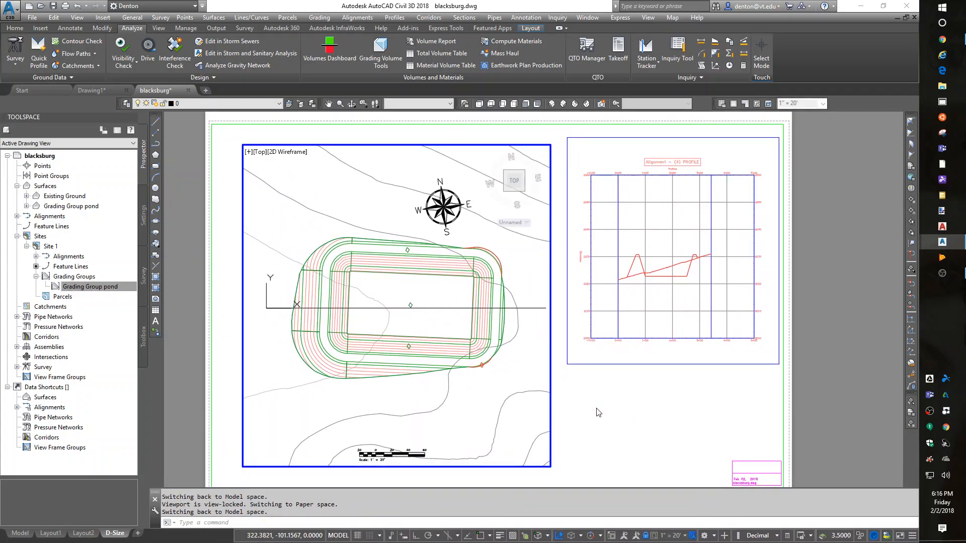
{"action": "double_click", "coordinate": [571, 425]}
Insert the graphic scale bar block at uniform scale 1 in paper space, just below the profile viewport.
{"action": "middle_click_drag", "start_coordinate": [672, 372], "coordinate": [682, 344]}
{"action": "scroll", "coordinate": [687, 348], "scroll_direction": "down", "scroll_amount": 2}
{"action": "scroll", "coordinate": [687, 343], "scroll_direction": "up", "scroll_amount": 2}
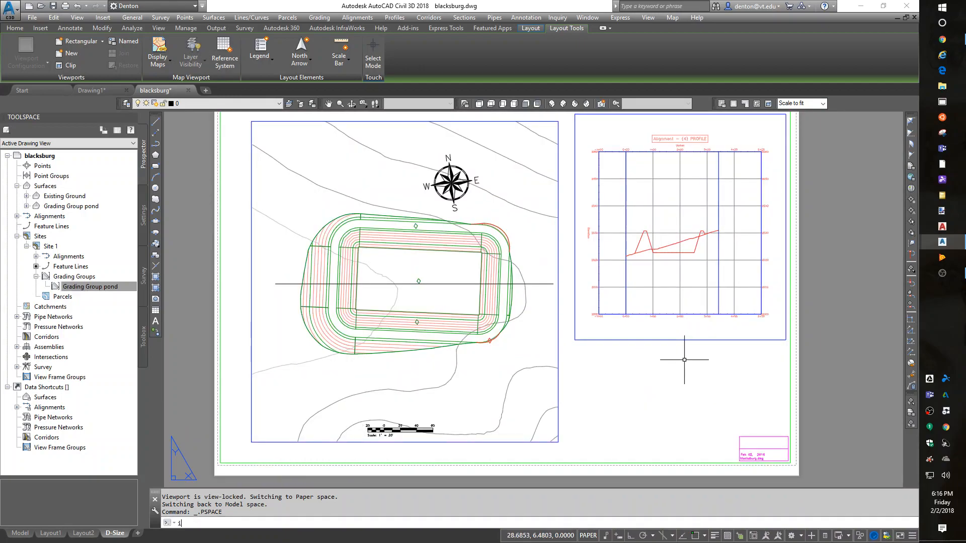
{"action": "type", "text": "i"}
{"action": "key", "text": "Return"}
{"action": "left_click", "coordinate": [527, 213]}
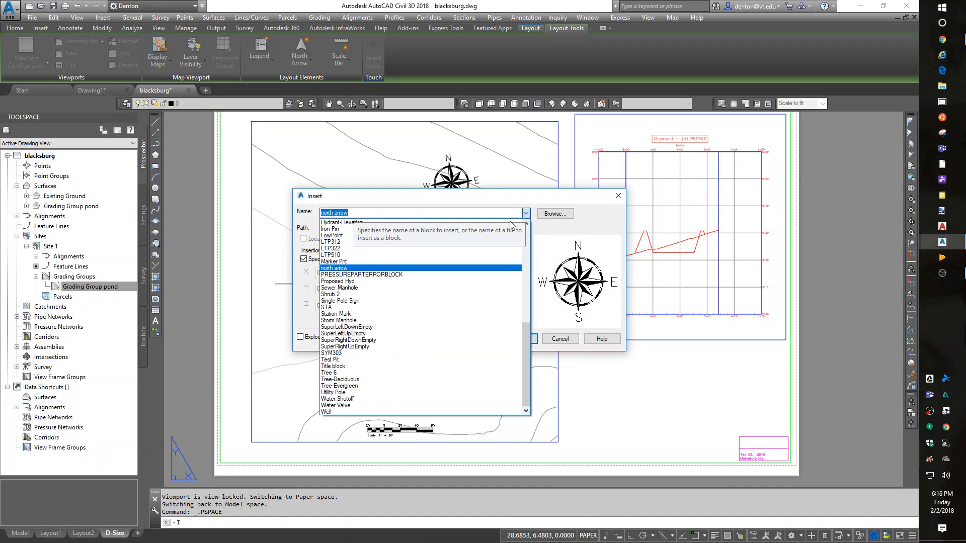
{"action": "scroll", "coordinate": [351, 299], "scroll_direction": "up", "scroll_amount": 4}
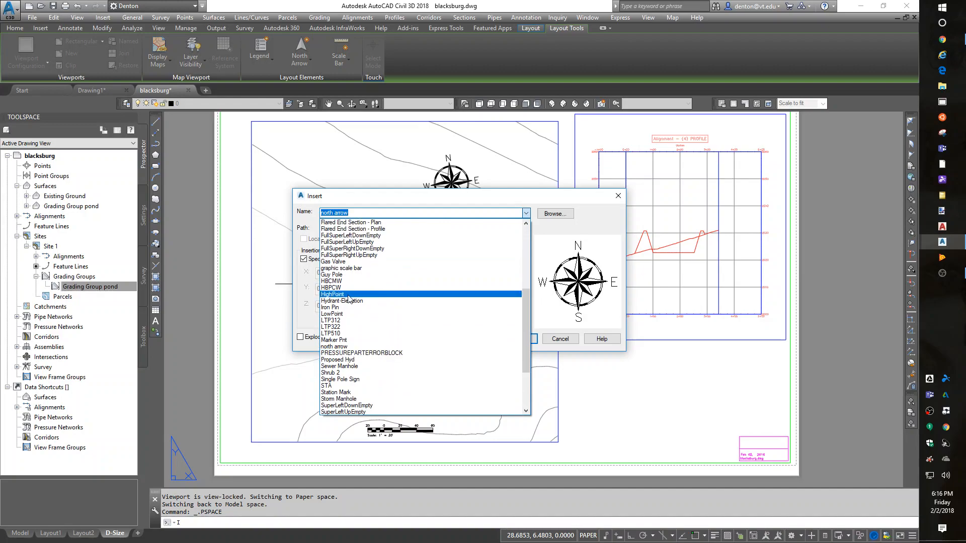
{"action": "left_click", "coordinate": [345, 268]}
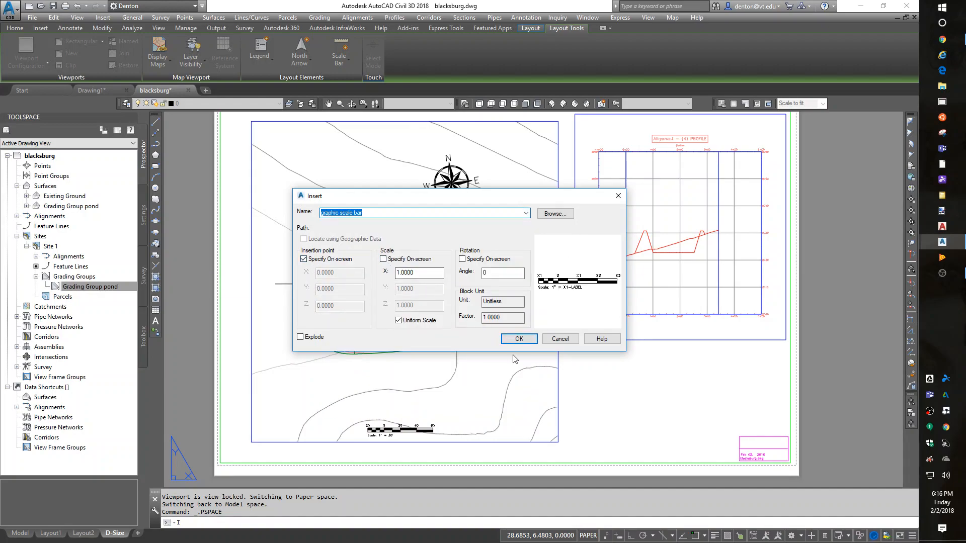
{"action": "left_click", "coordinate": [519, 339]}
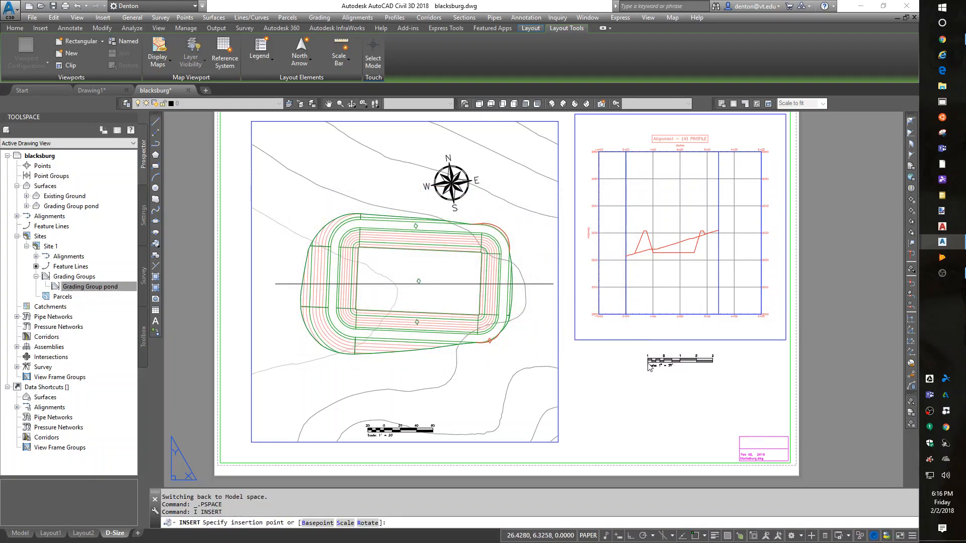
{"action": "left_click", "coordinate": [648, 362]}
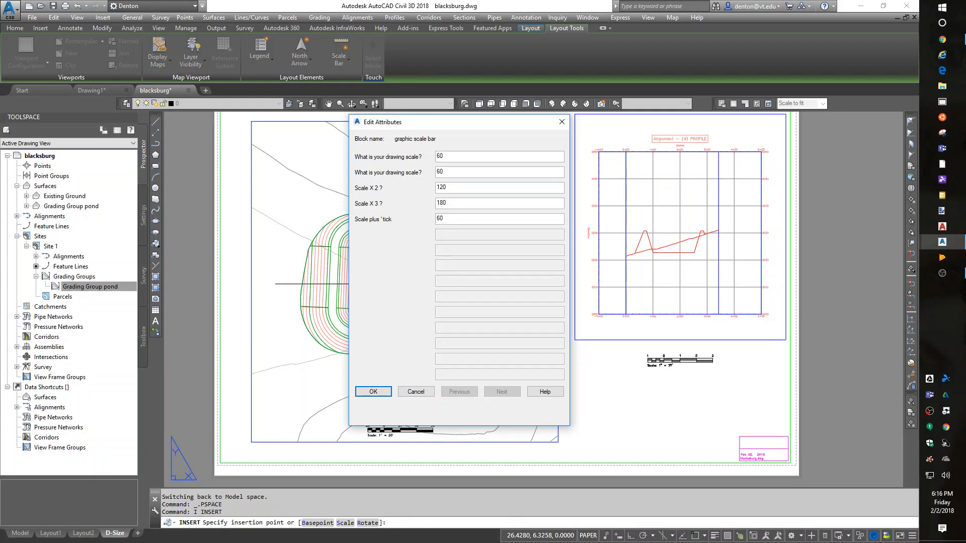
Set the new scale bar's attributes to 60 for drawing scale and plus tick, 120 for Scale X 2 and 180 for Scale X 3.
{"action": "left_click", "coordinate": [372, 391]}
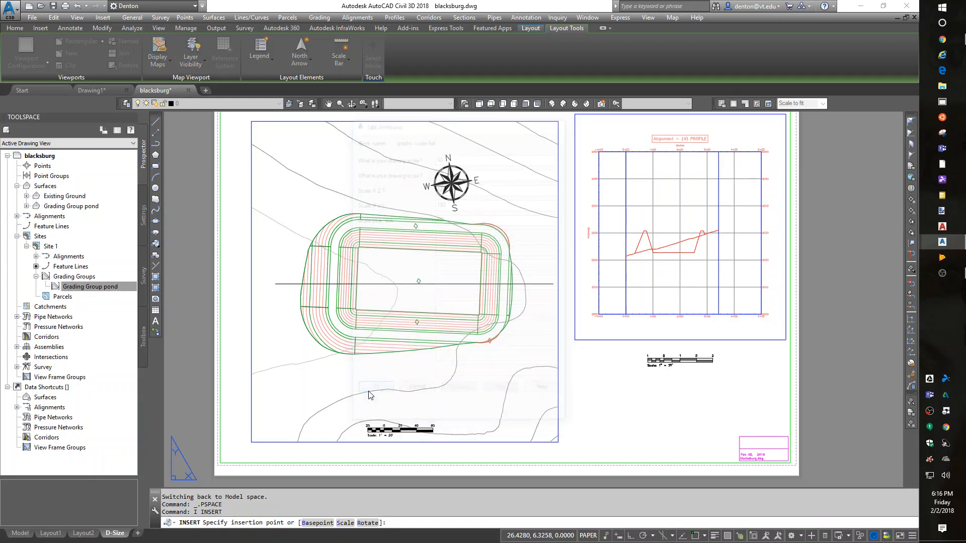
{"action": "scroll", "coordinate": [682, 365], "scroll_direction": "up", "scroll_amount": 6}
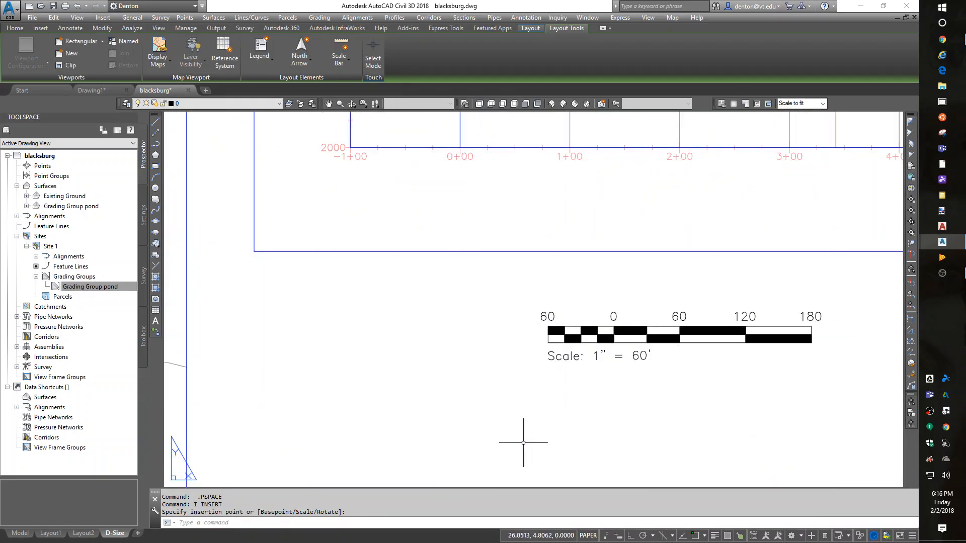
{"action": "scroll", "coordinate": [468, 417], "scroll_direction": "down", "scroll_amount": 5}
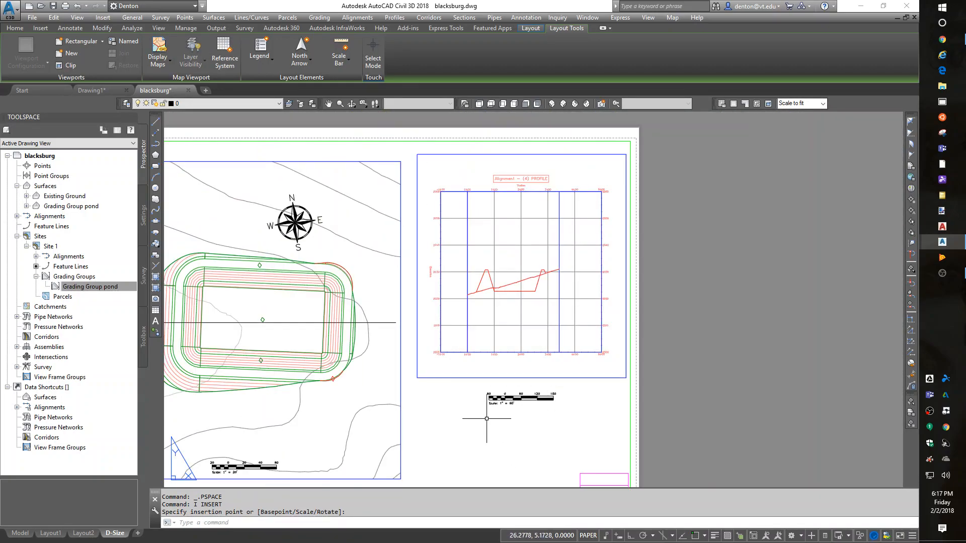
Start a single-sheet plot of the D-Size layout, suppress future batch plot notices, and preview the plot.
{"action": "scroll", "coordinate": [624, 390], "scroll_direction": "down", "scroll_amount": 3}
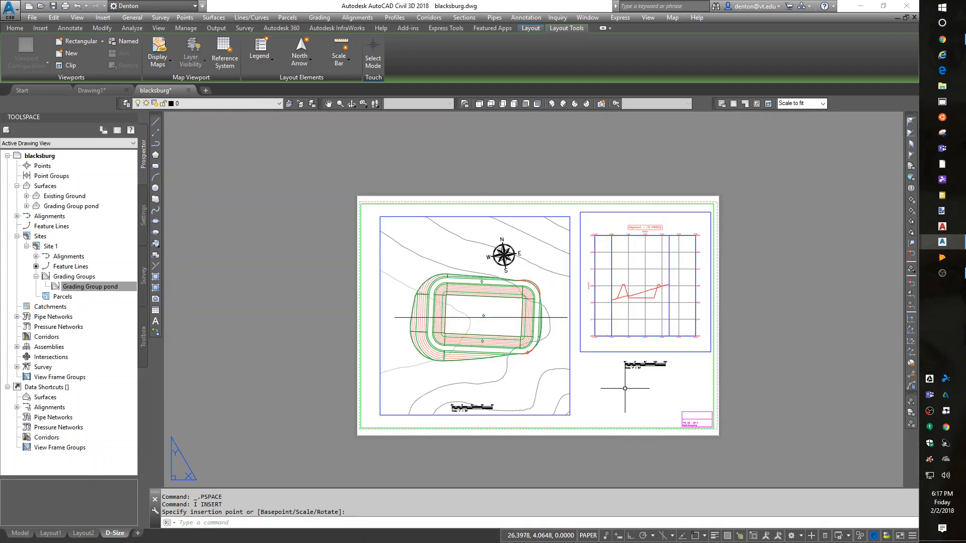
{"action": "type", "text": "PLOT"}
{"action": "key", "text": "Return"}
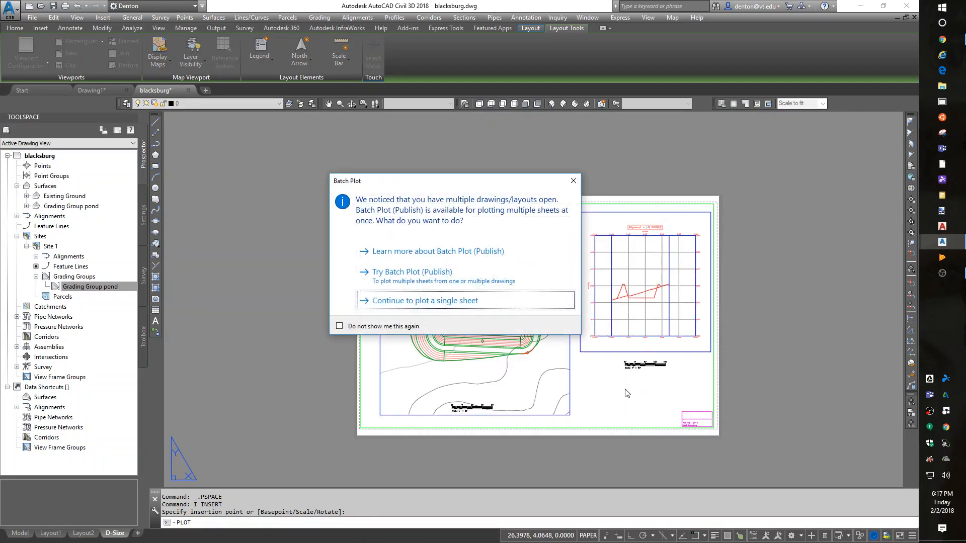
{"action": "left_click", "coordinate": [339, 327]}
{"action": "left_click", "coordinate": [380, 302]}
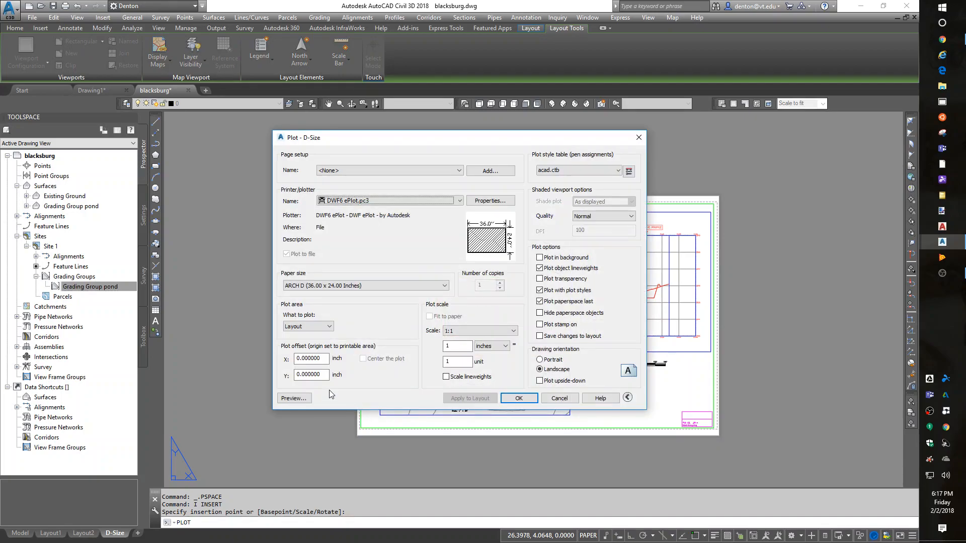
{"action": "left_click", "coordinate": [292, 398]}
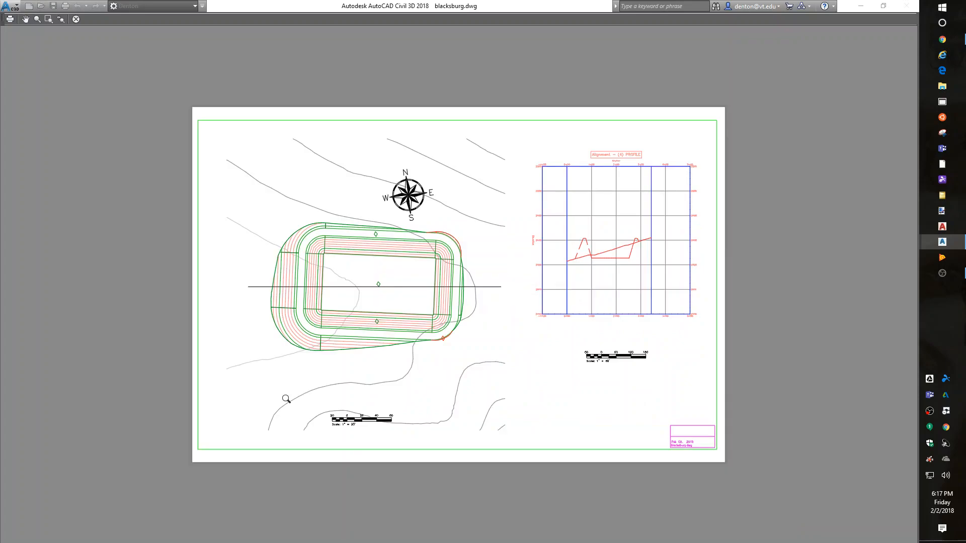